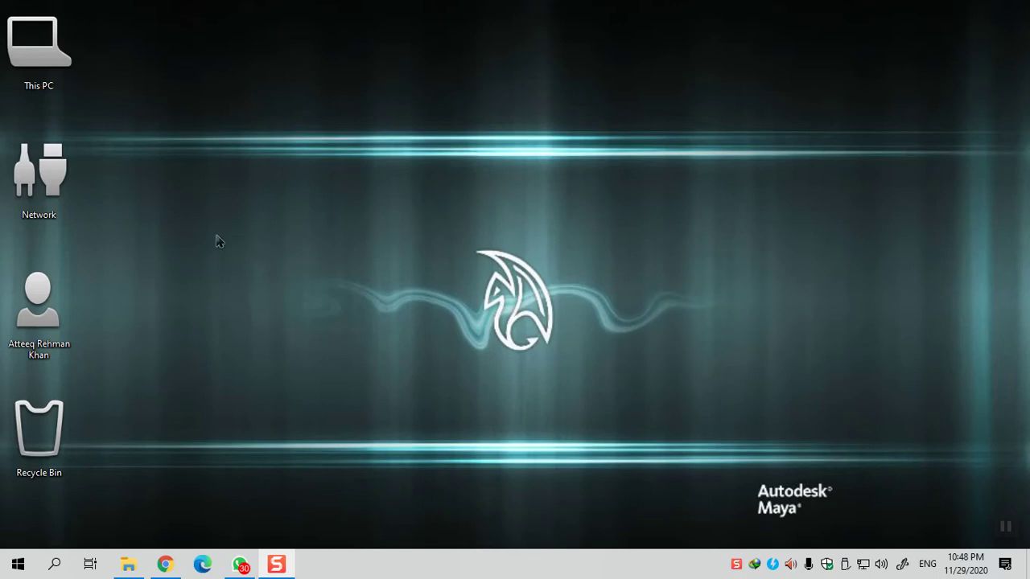
Create a new text document named Notes on the desktop, open it and leave its first line blank
right_click(227, 151)
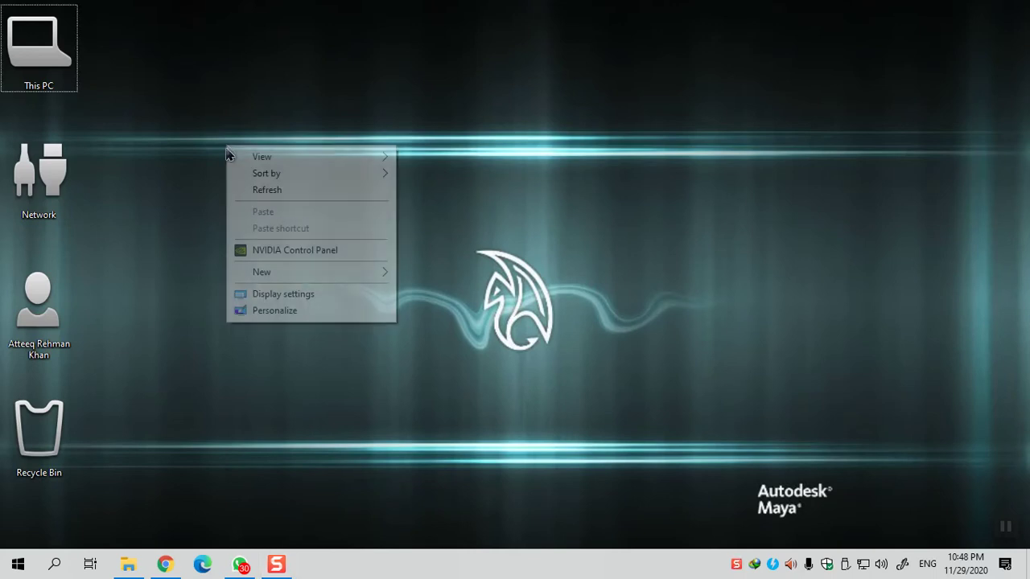
mouse_move(370, 271)
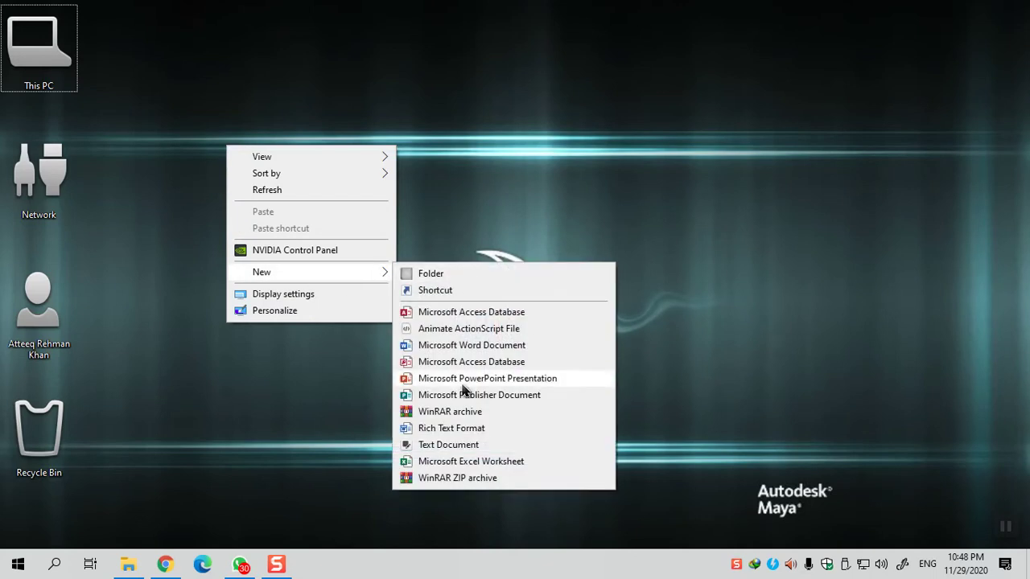
click(462, 445)
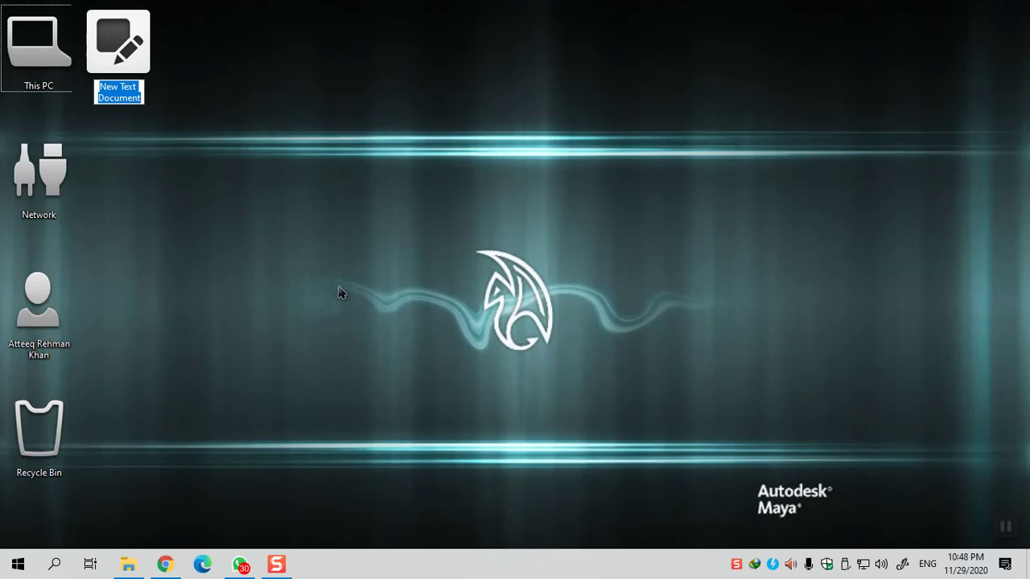
text(Notes)
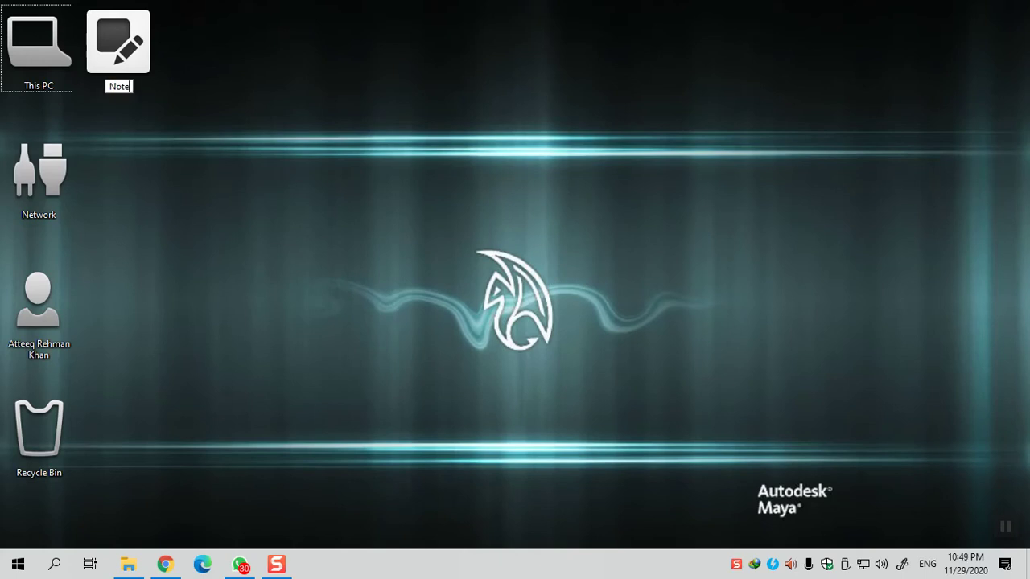
key(Return)
key(Return)
key(Return)
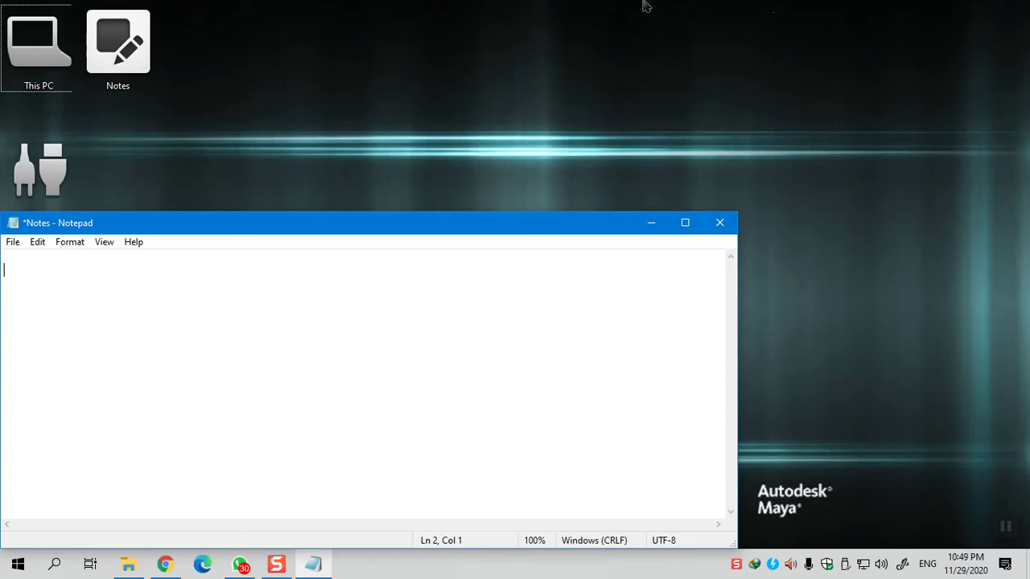
Launch Autodesk Maya 2010 (64-bit) from the Majors group of pinned programs
click(11, 571)
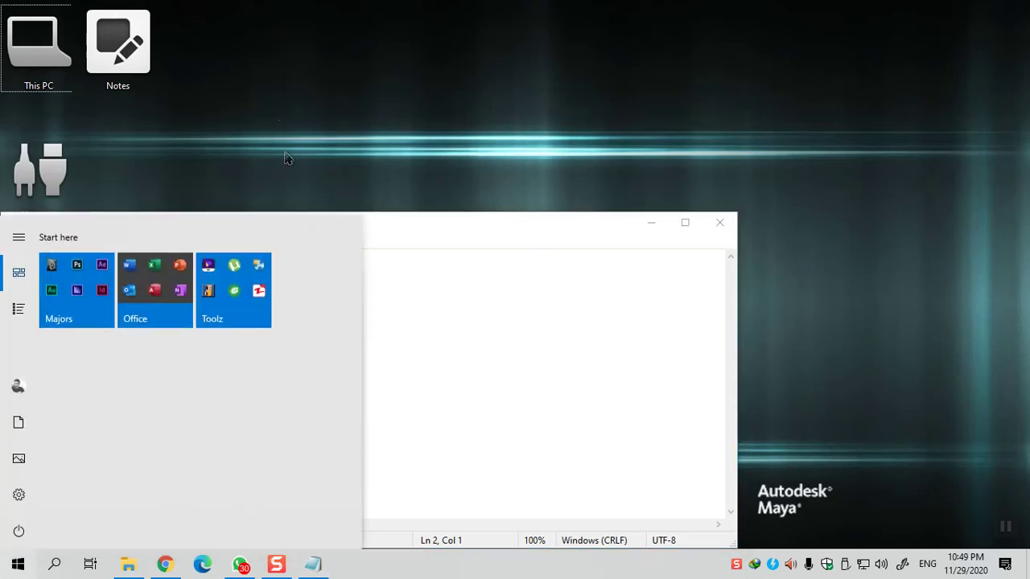
click(76, 290)
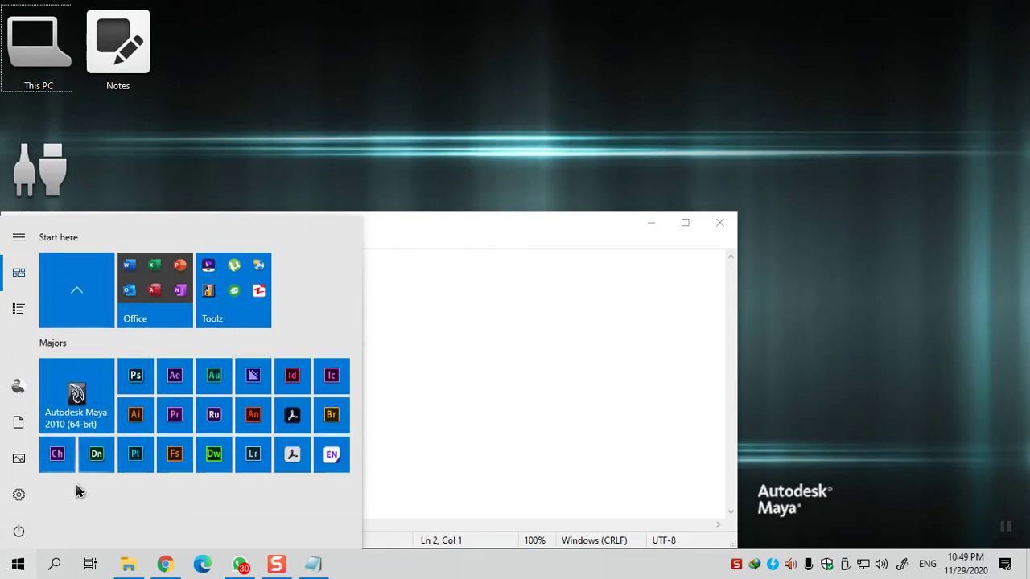
click(79, 402)
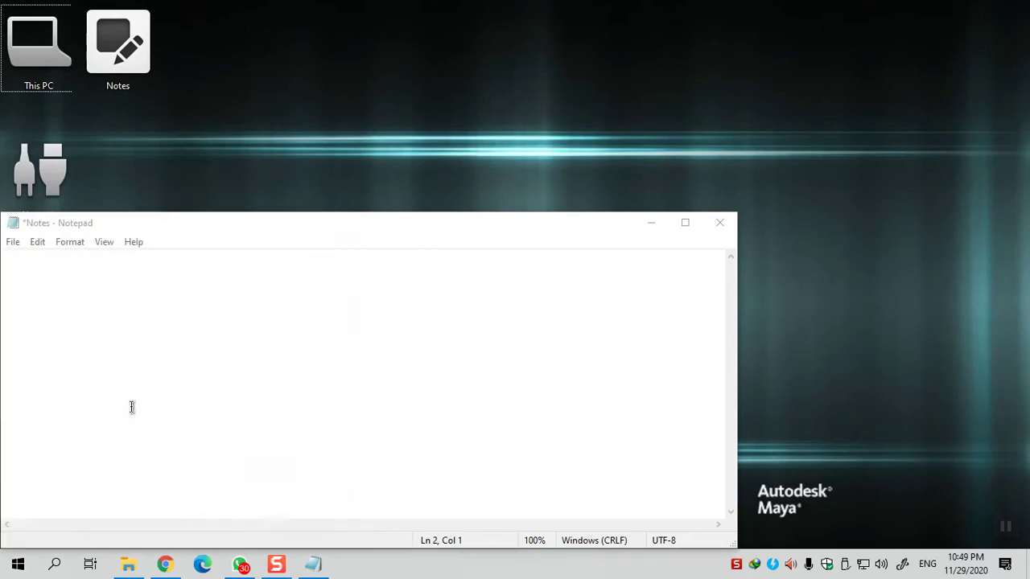
Refresh the desktop, minimize the Notes window and maximize the Maya main window
right_click(868, 235)
click(885, 279)
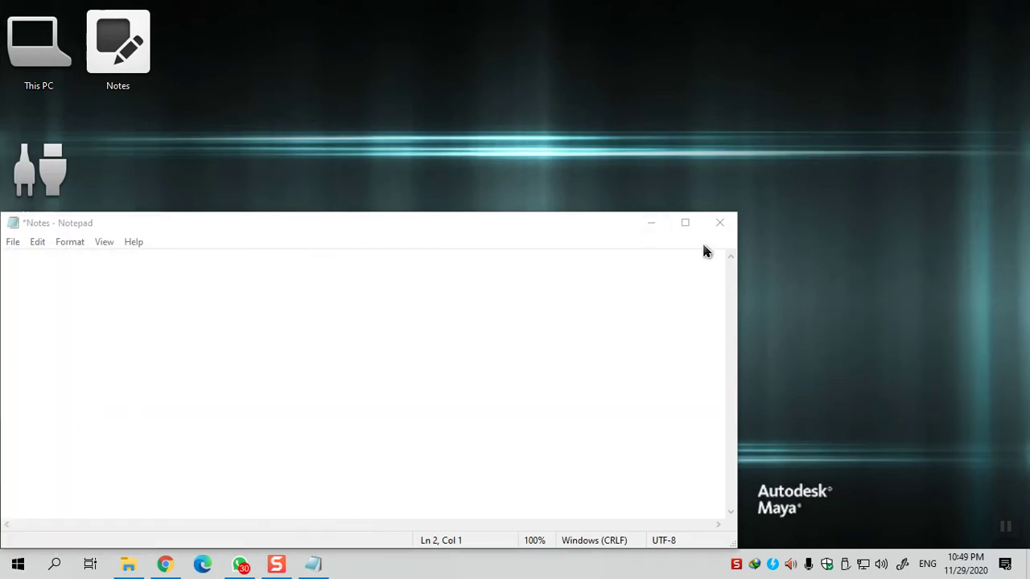
click(655, 229)
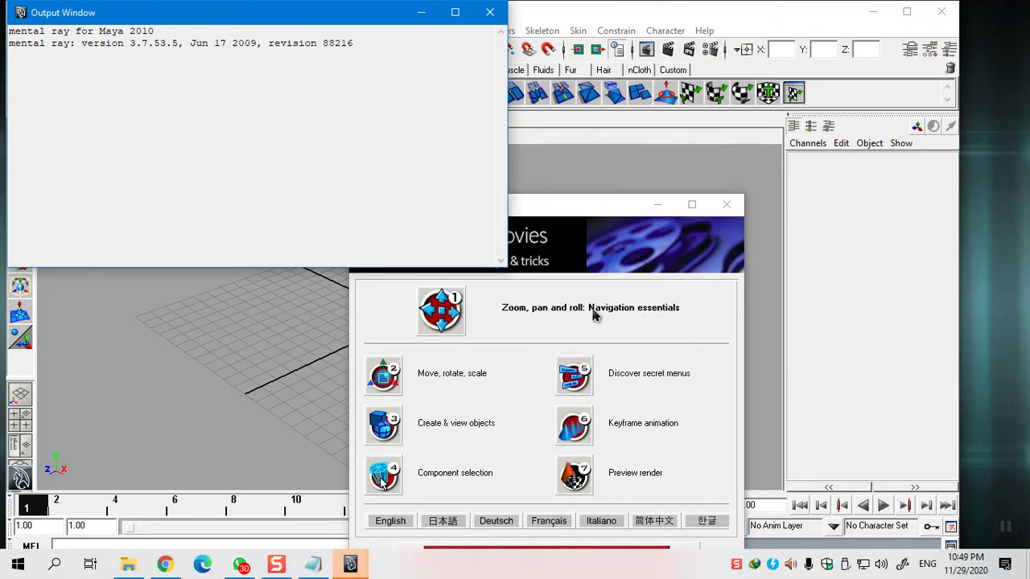
click(907, 12)
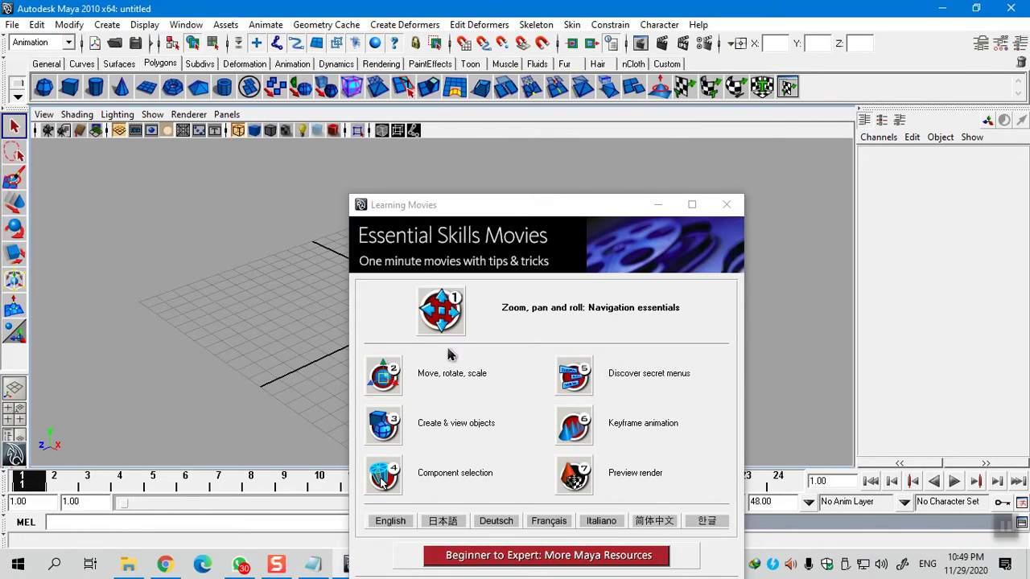
View Maya's Output Window and minimize it, moving the Learning Movies window over the middle of the viewport
drag(485, 209, 249, 110)
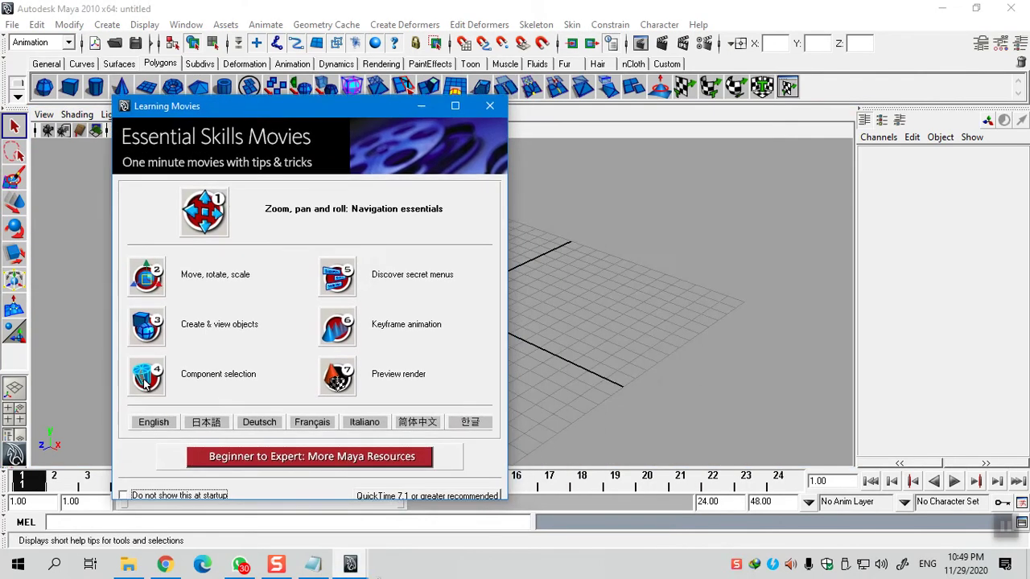
mouse_move(374, 567)
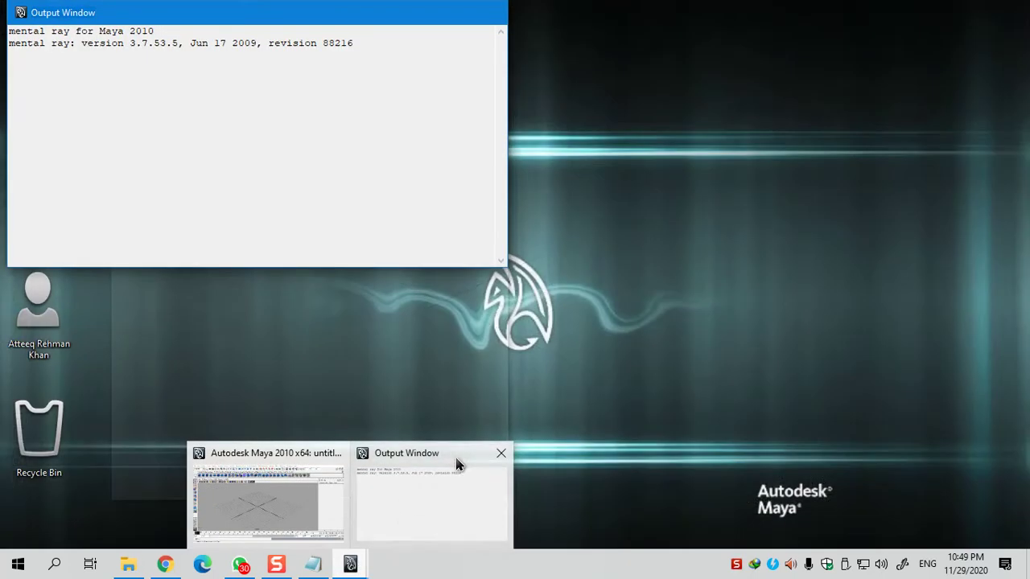
click(457, 462)
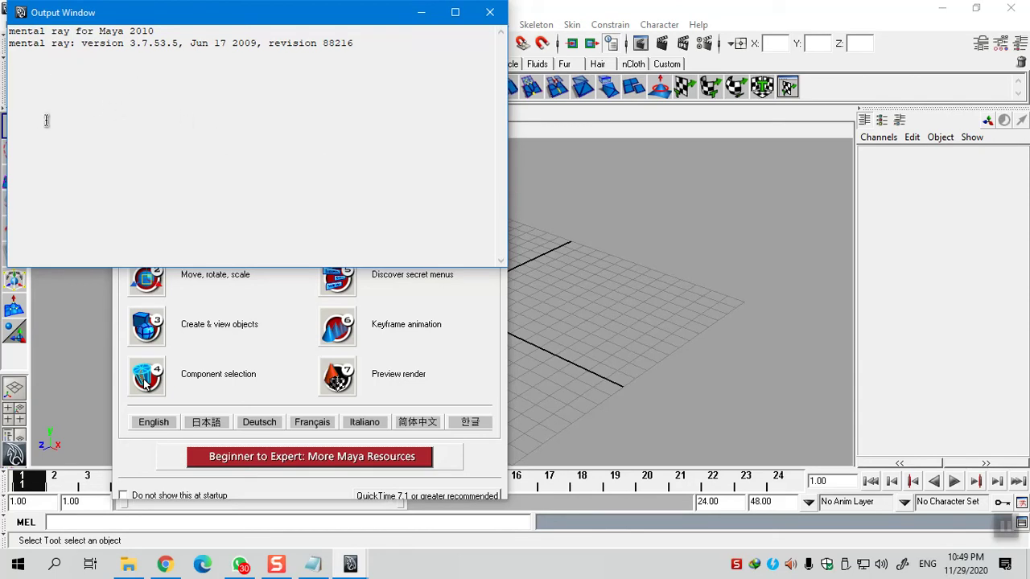
click(419, 13)
drag(262, 109, 531, 74)
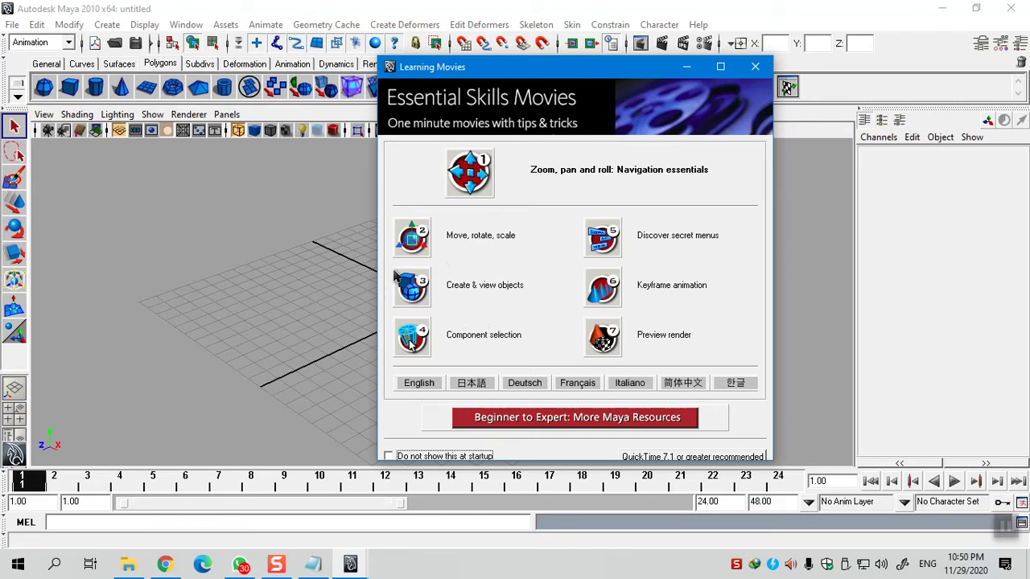
Play the "Move, rotate, scale" learning movie, skip ahead to about 00:22, pause it and close the player
click(414, 243)
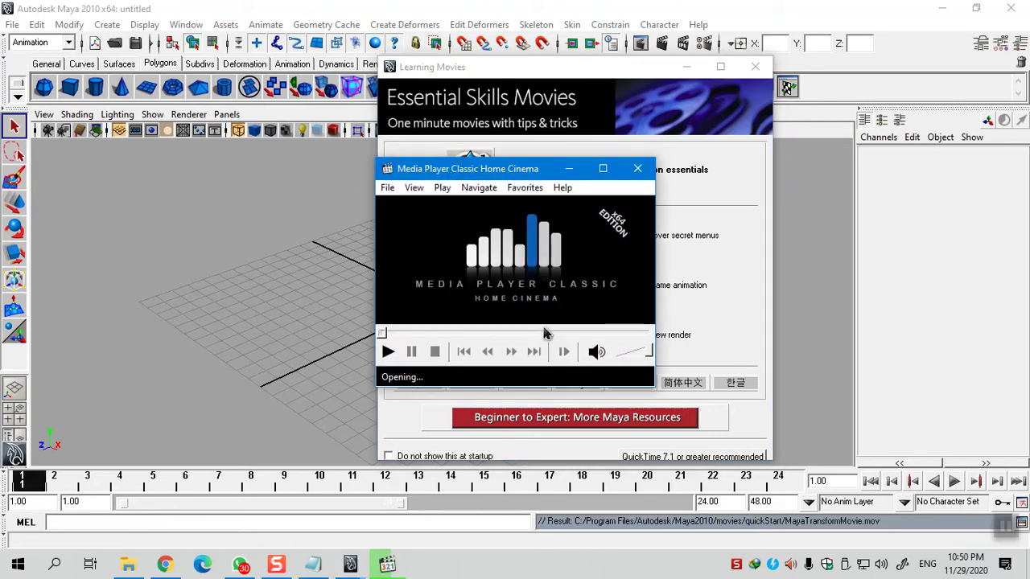
drag(283, 448, 401, 449)
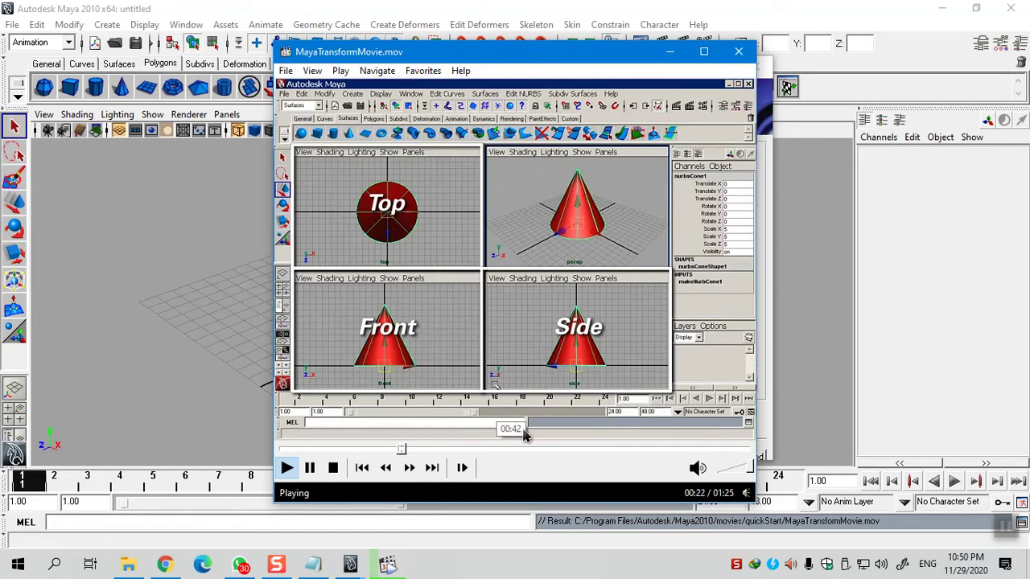
click(534, 292)
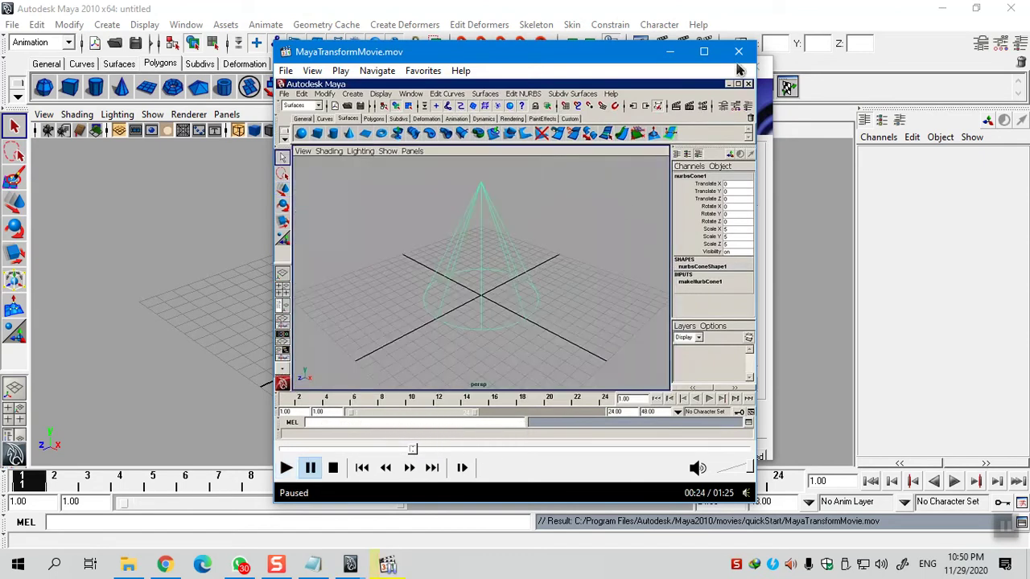
click(739, 51)
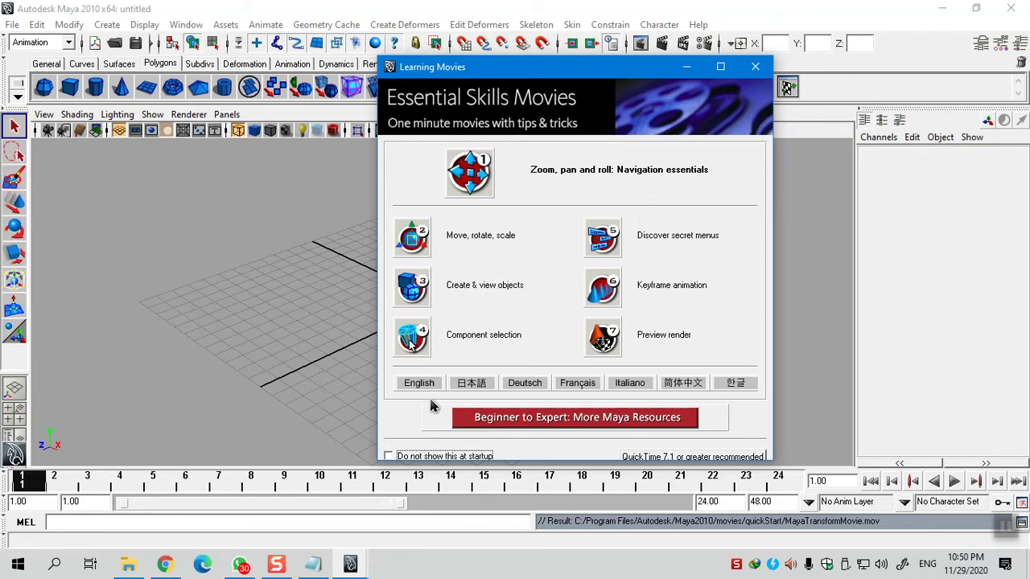
Set the Learning Movies window not to show at startup and close it
click(389, 456)
click(755, 69)
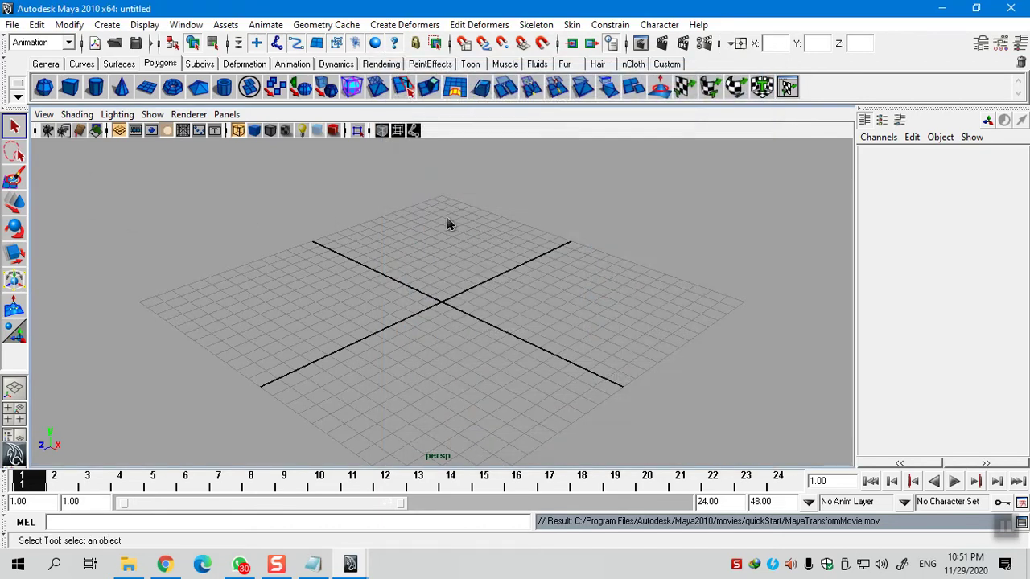
click(515, 311)
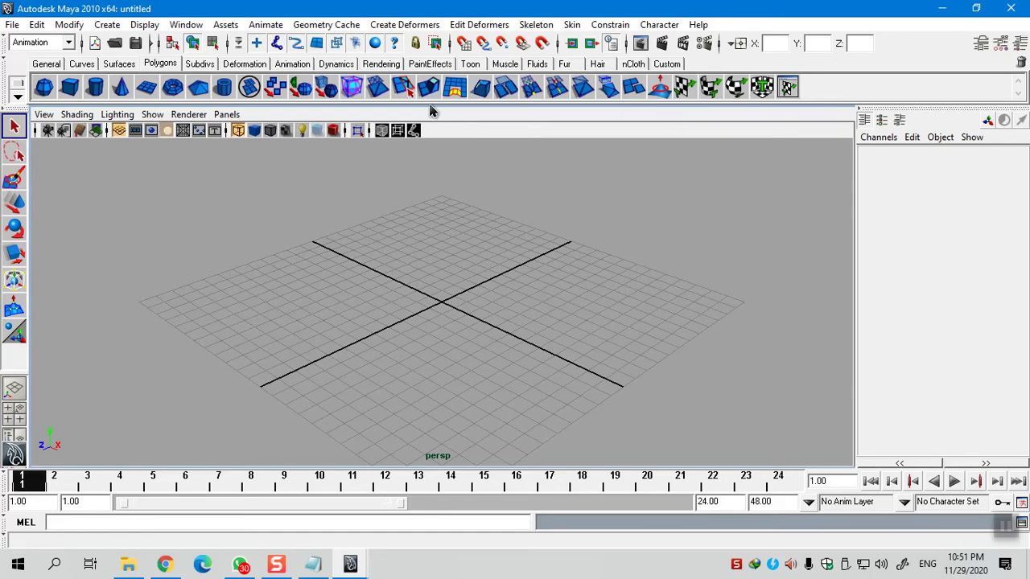
click(34, 26)
click(61, 26)
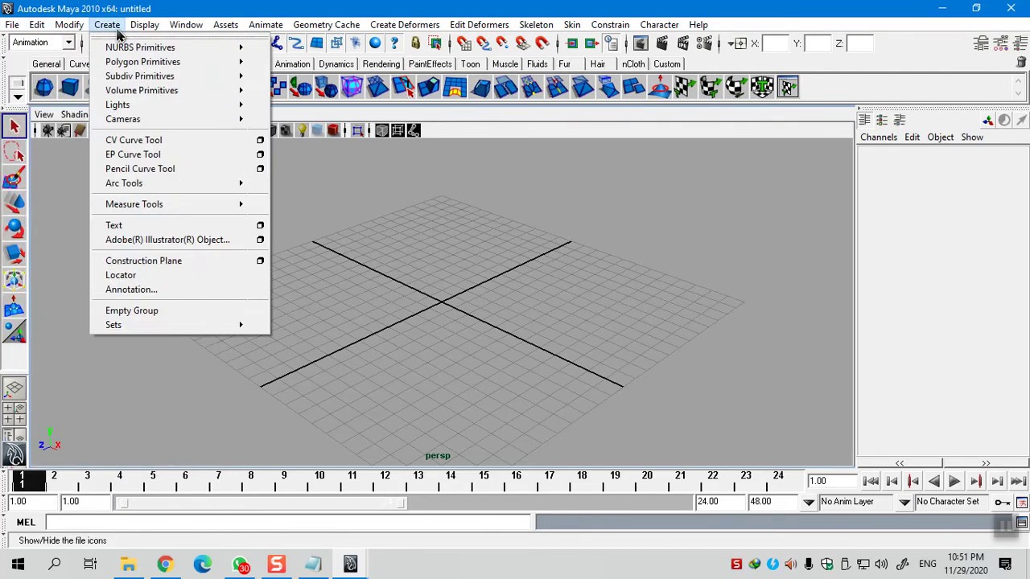
click(266, 24)
mouse_move(536, 35)
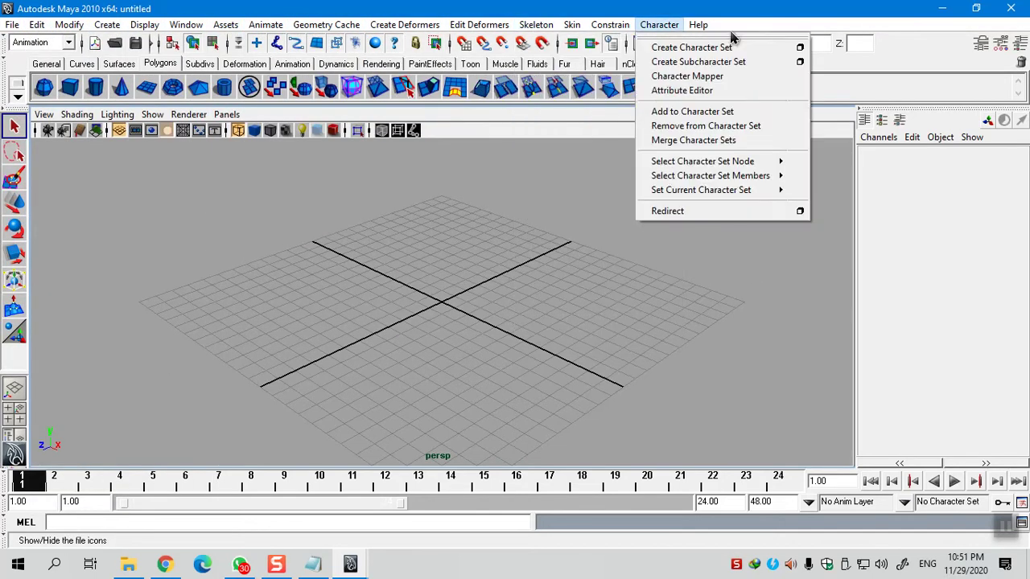
mouse_move(57, 29)
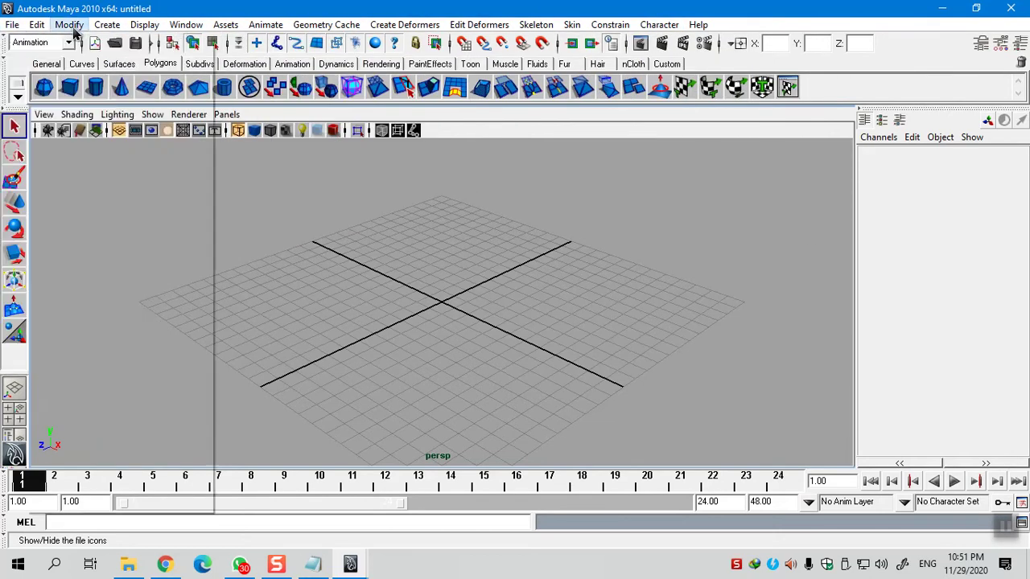
click(161, 187)
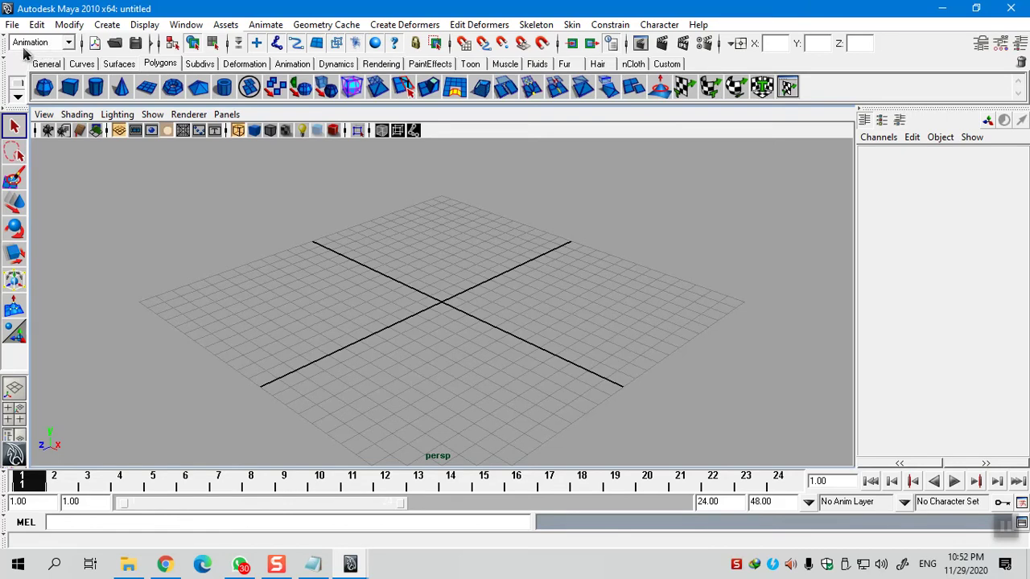
Switch the menu set to Polygons, to Surfaces and finally to Dynamics to compare their main menus
click(69, 44)
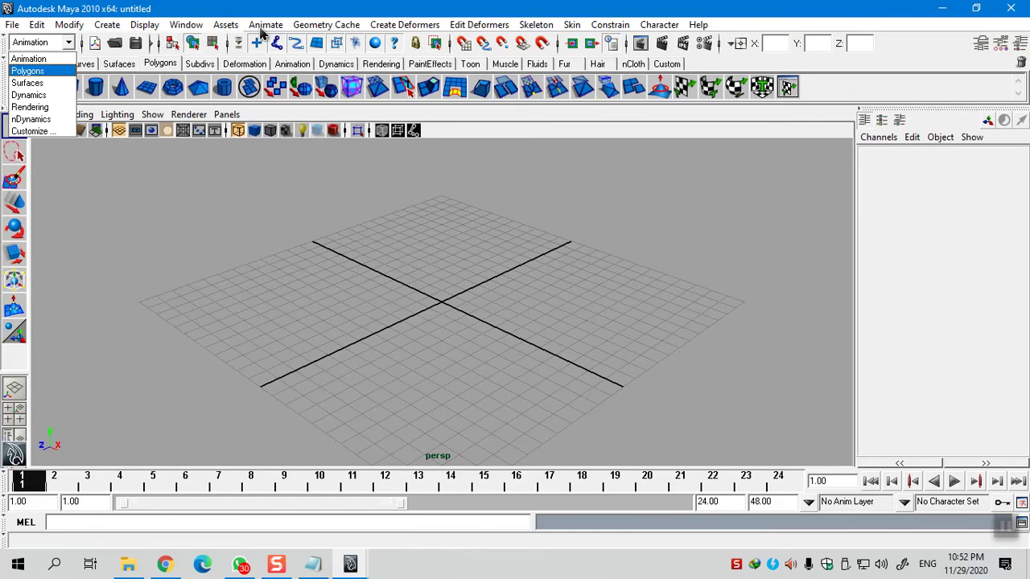
click(32, 71)
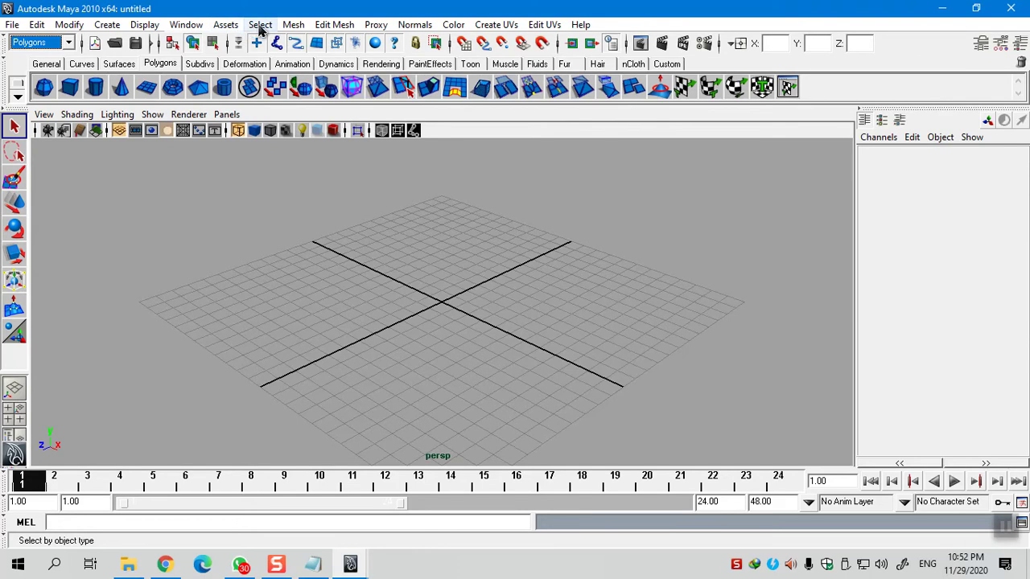
click(30, 43)
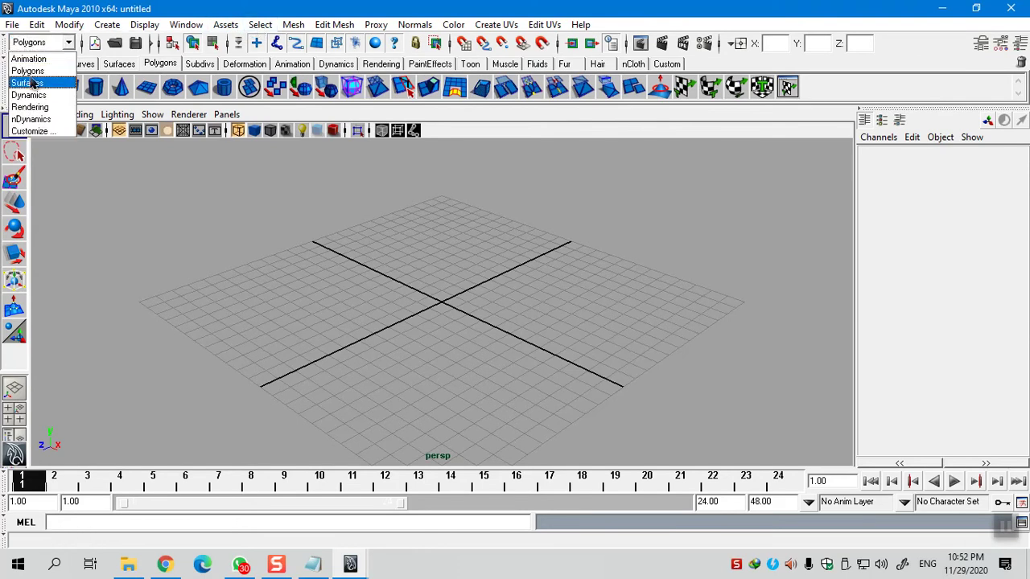
click(32, 82)
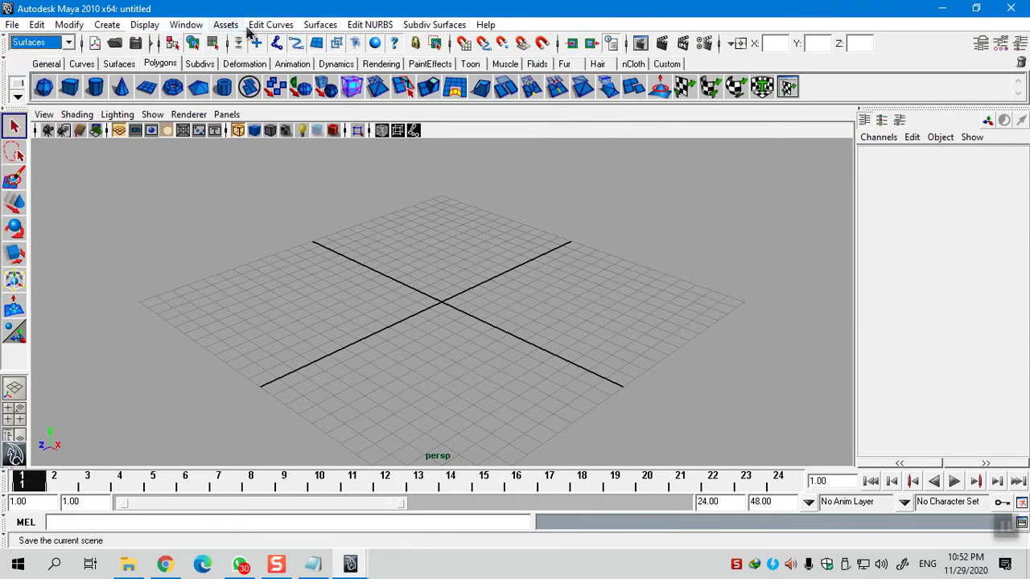
click(52, 45)
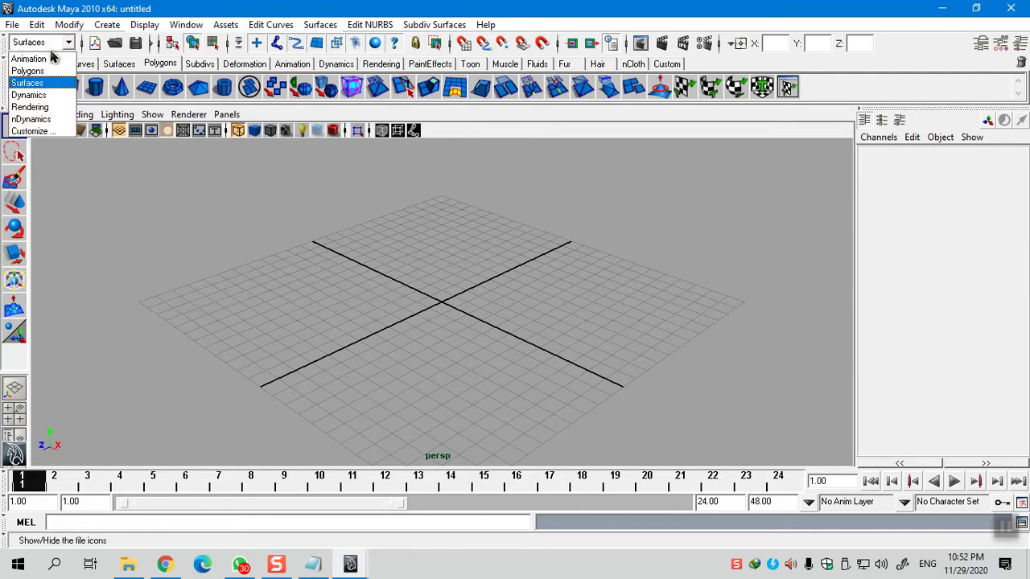
click(46, 95)
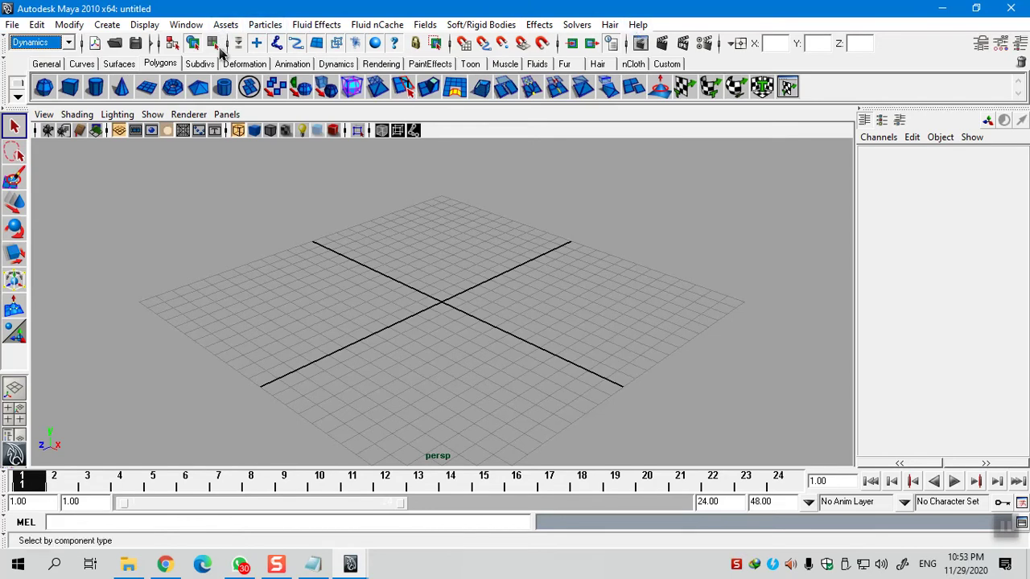
click(248, 209)
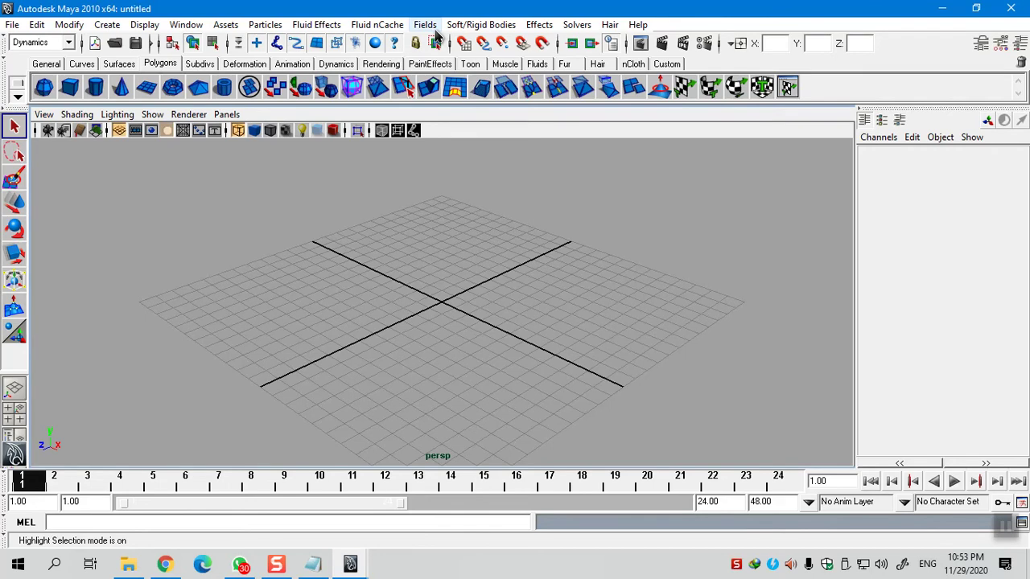
Switch to the Notes document in Notepad and write "Ctrl + m" on its second line
click(313, 564)
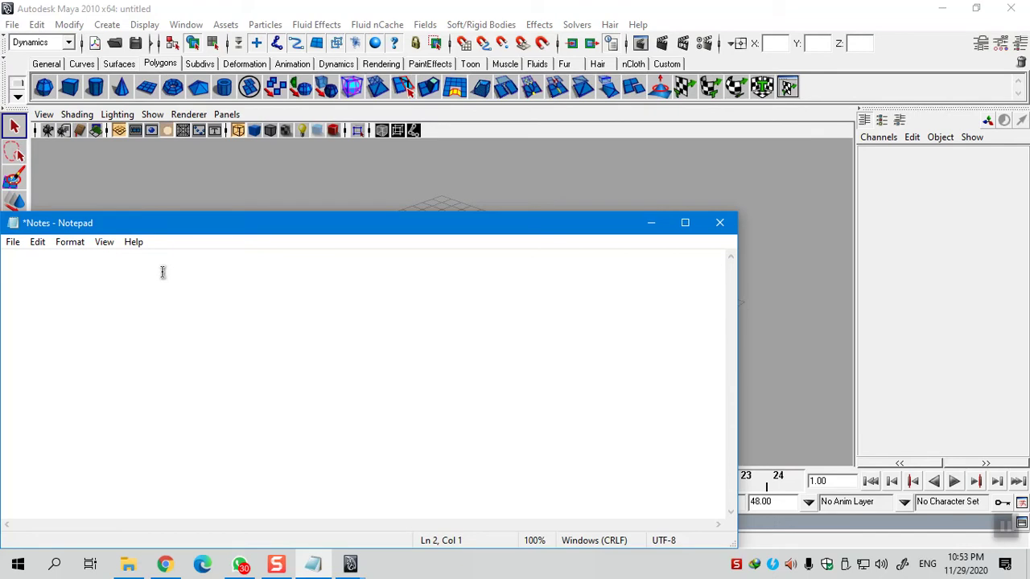
text(w)
key(BackSpace)
text(Cro)
key(BackSpace)
key(BackSpace)
text(trl+M)
key(Return)
key(BackSpace)
key(BackSpace)
key(BackSpace)
text(+ m)
key(Return)
Write the description "Show/Hide Main Menu" on the line below the Ctrl + m shortcut
text(Show )
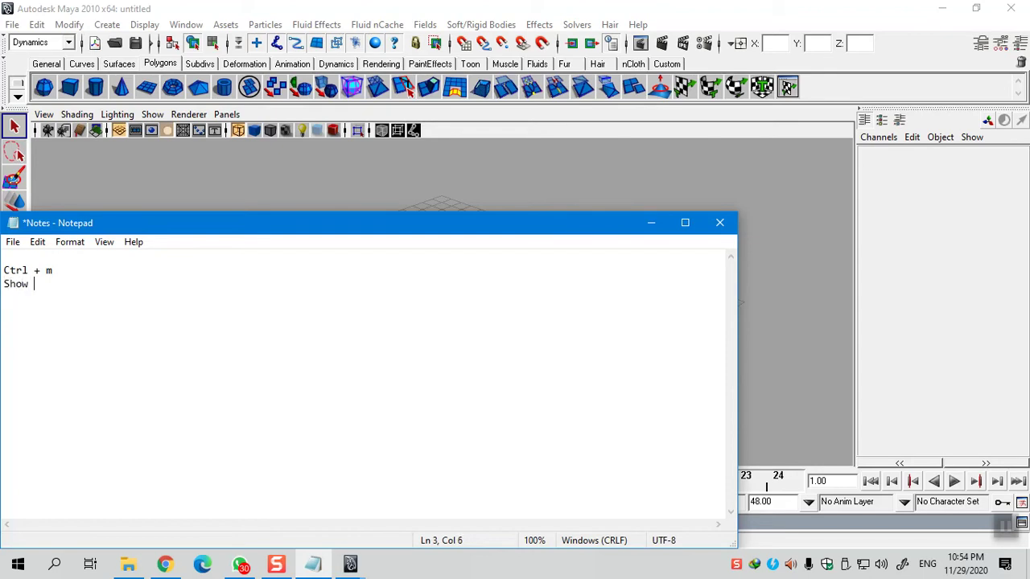
text(/HId)
key(BackSpace)
key(BackSpace)
text(ide Main Menu )
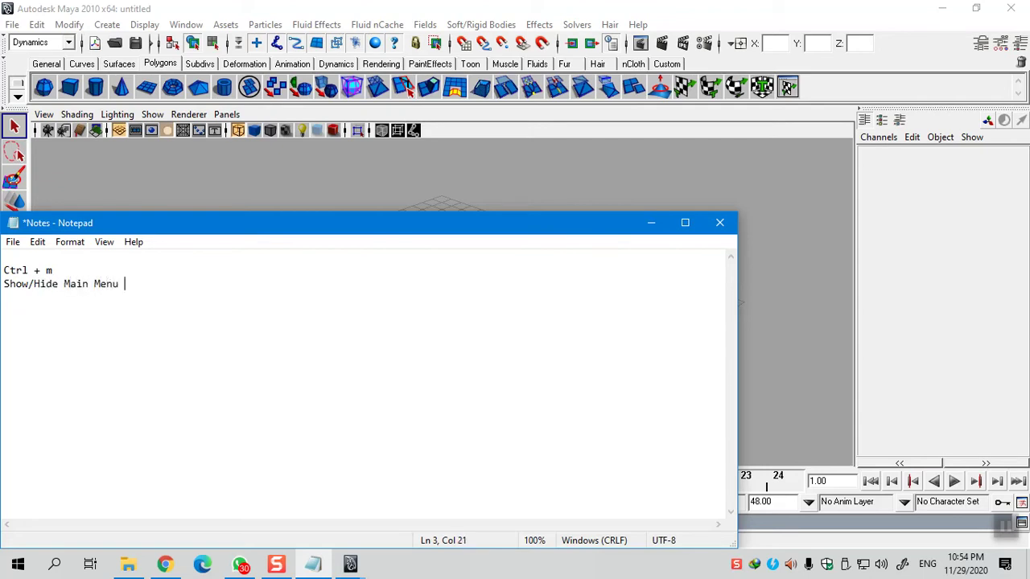
Complete the Ctrl + m description in the notes with "Bar", start a new line and minimize the document
text(Bar)
key(Return)
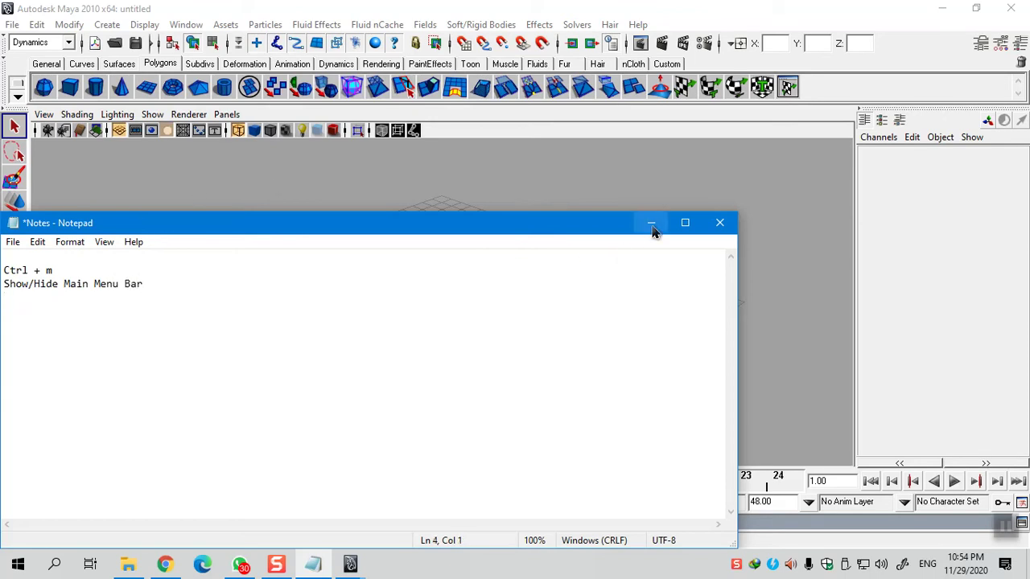
click(652, 224)
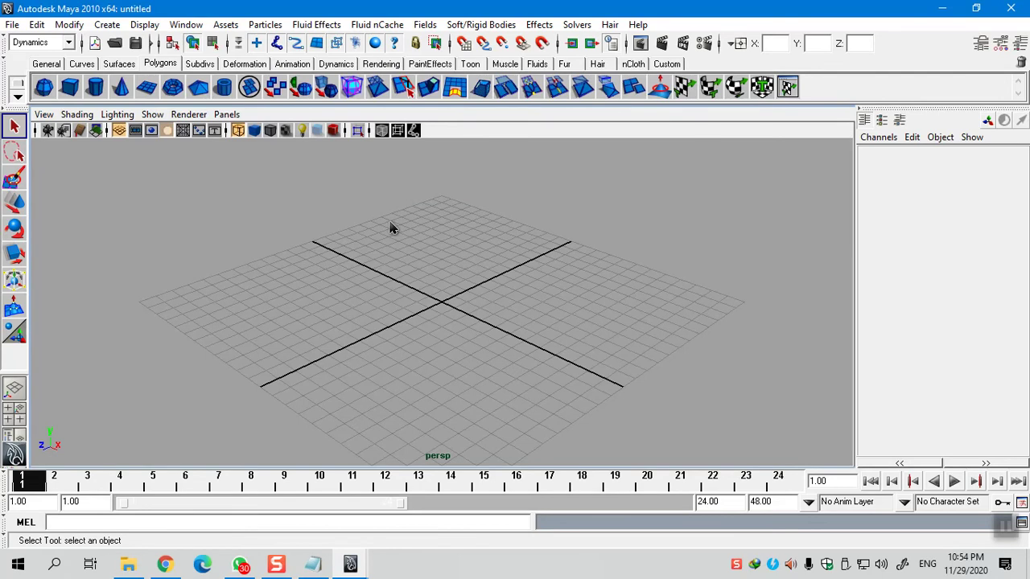
Hide the main menu bar in Maya and show it again
key(ctrl+m)
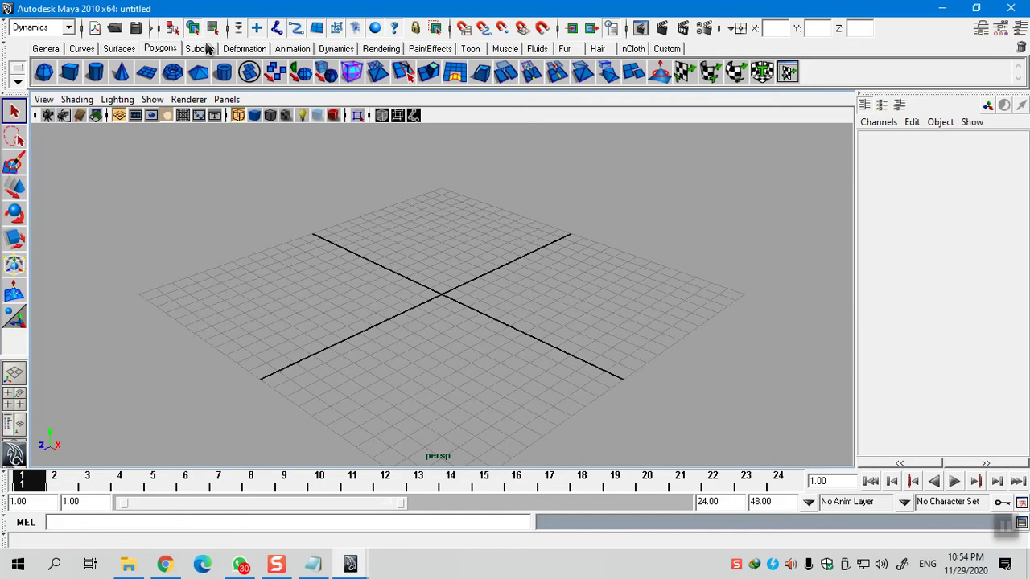
key(ctrl+m)
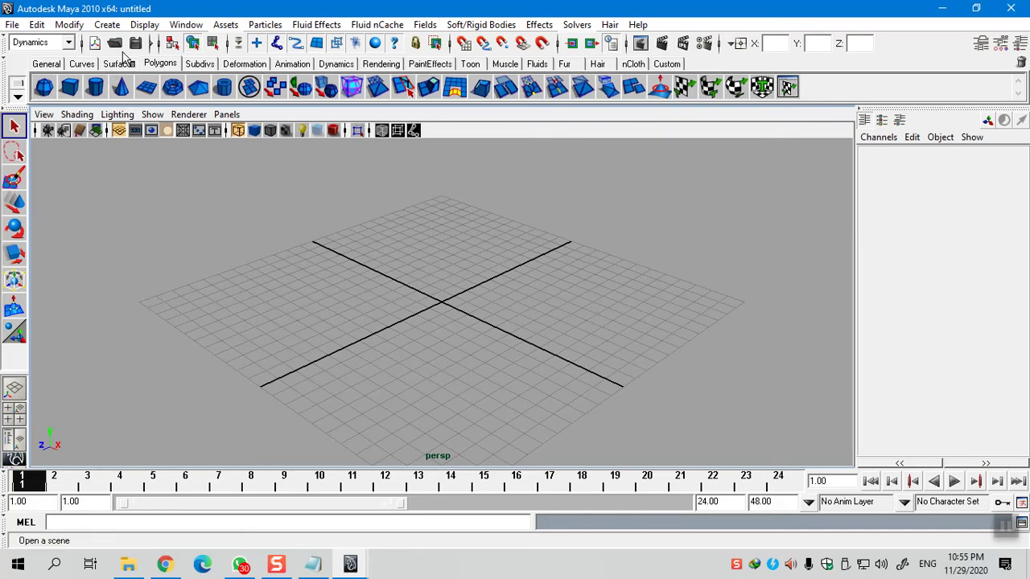
Switch the menu set to Polygons and then to Animation, and hide the Status Line
click(42, 43)
click(45, 72)
click(44, 45)
click(45, 59)
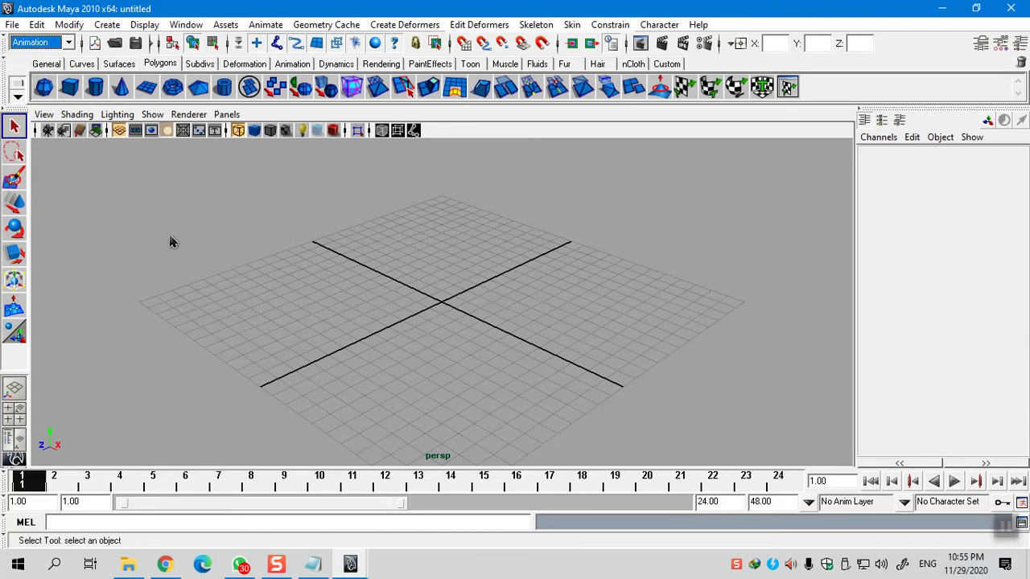
click(8, 43)
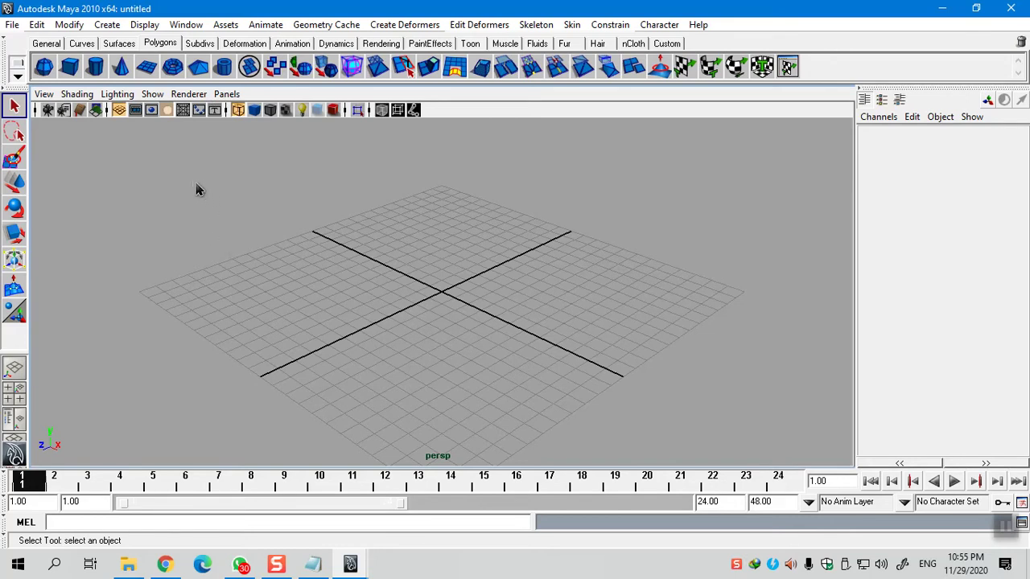
Detach the Heads Up Display options as a floating window over the viewport to review them, and close it
click(145, 27)
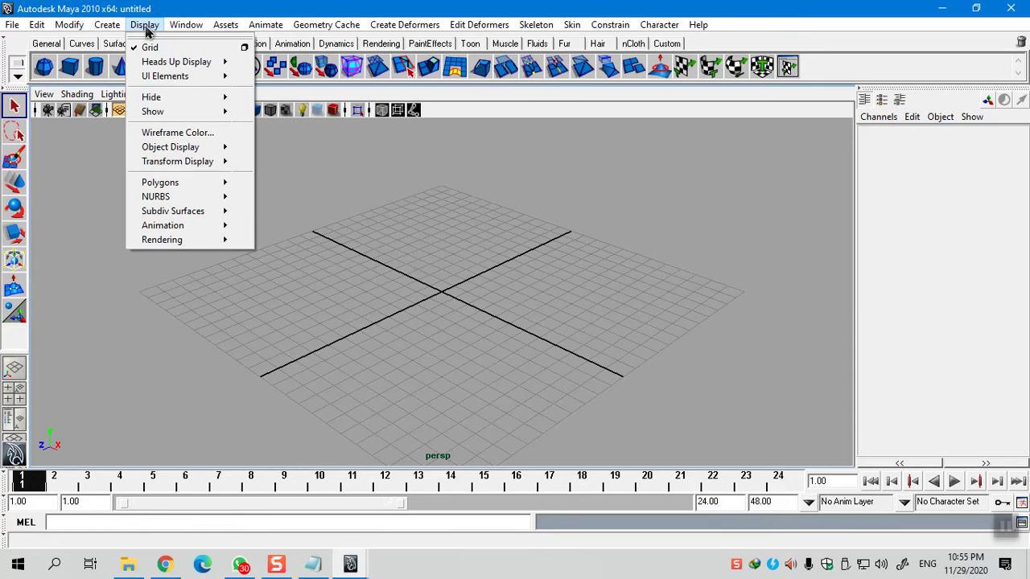
mouse_move(225, 71)
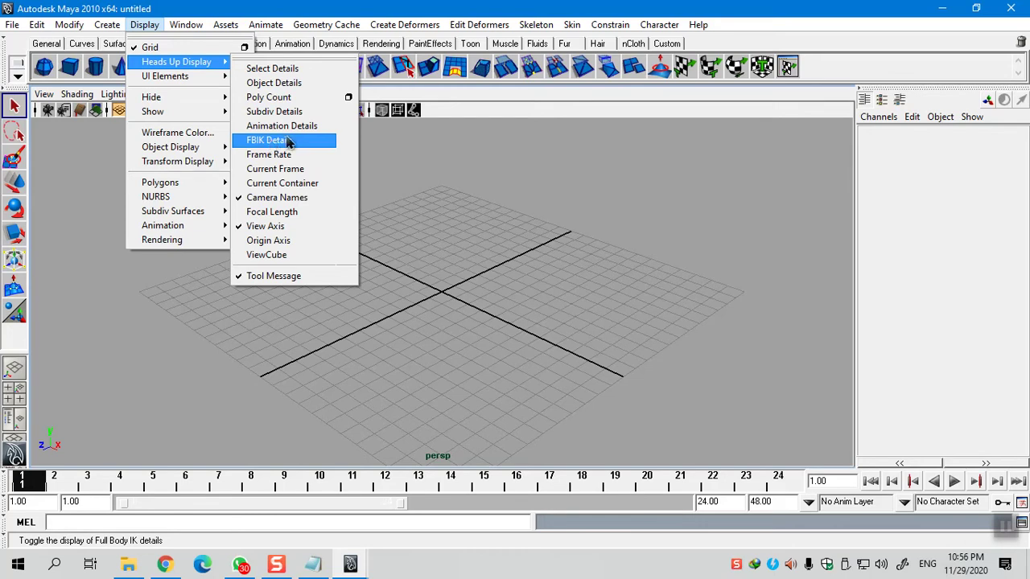
click(329, 65)
drag(366, 67, 656, 169)
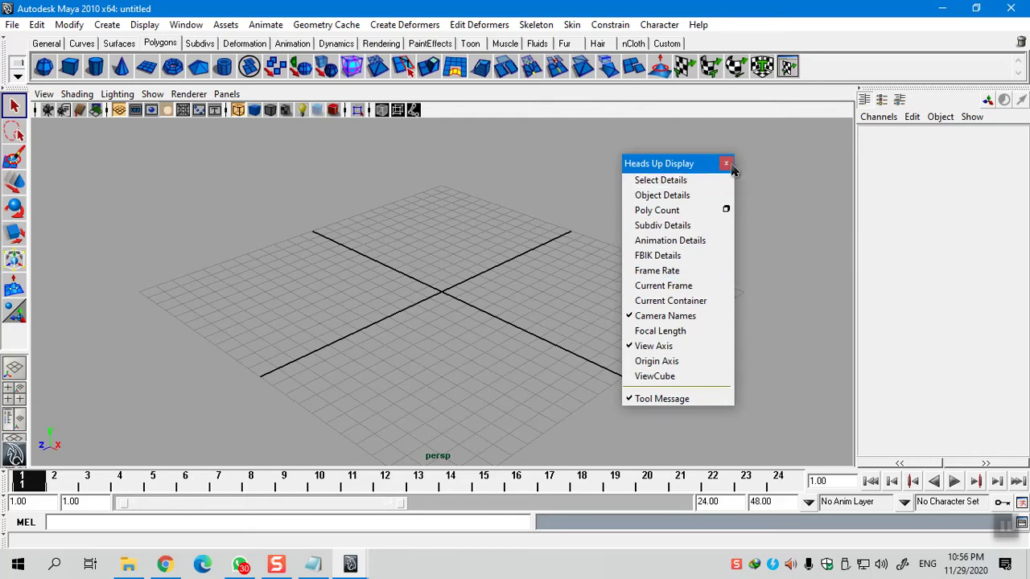
click(724, 164)
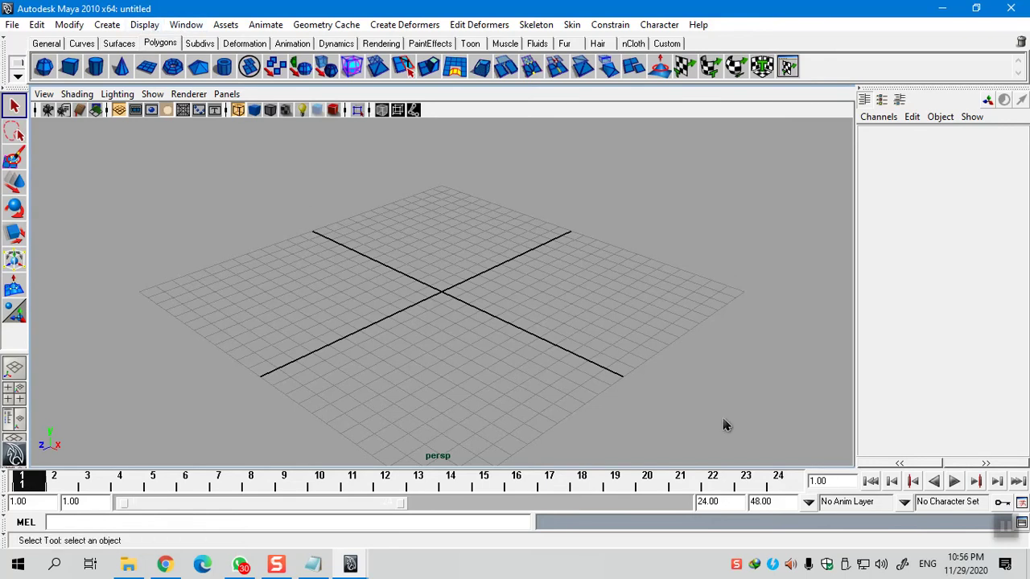
click(1006, 527)
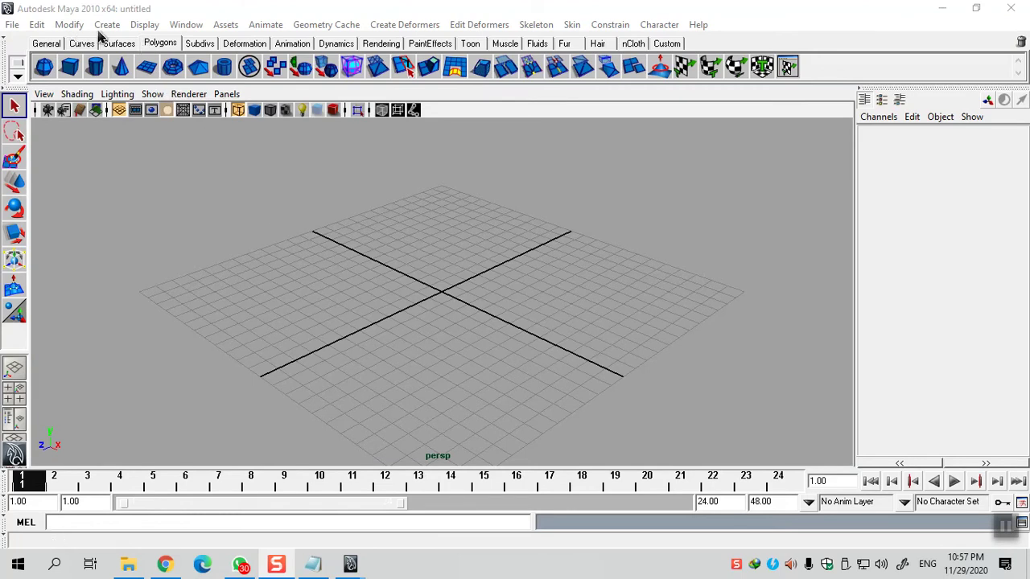
Detach the UI Elements options as a floating window, toggle the Status Line until it is shown, and close the window
click(143, 25)
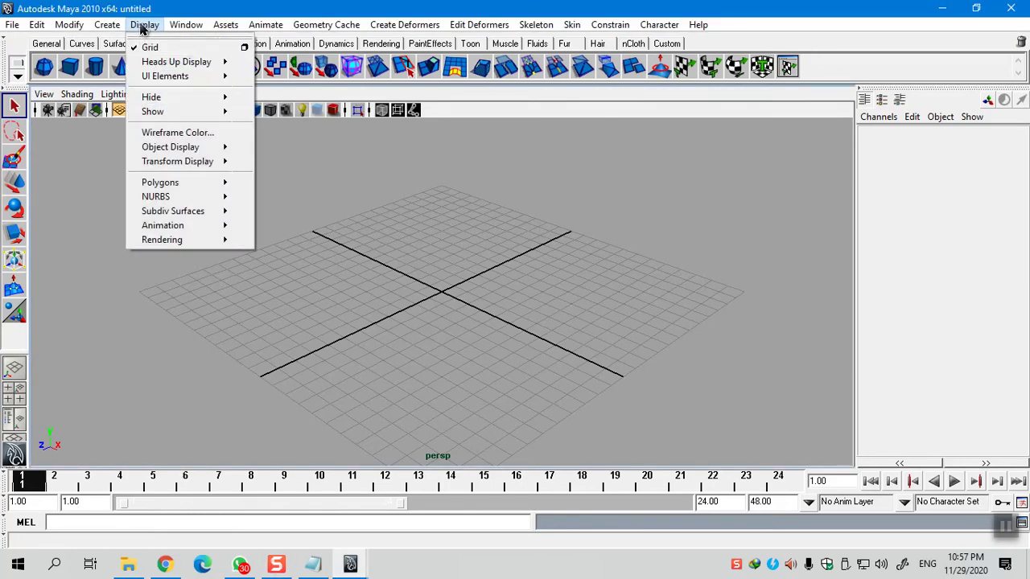
mouse_move(167, 80)
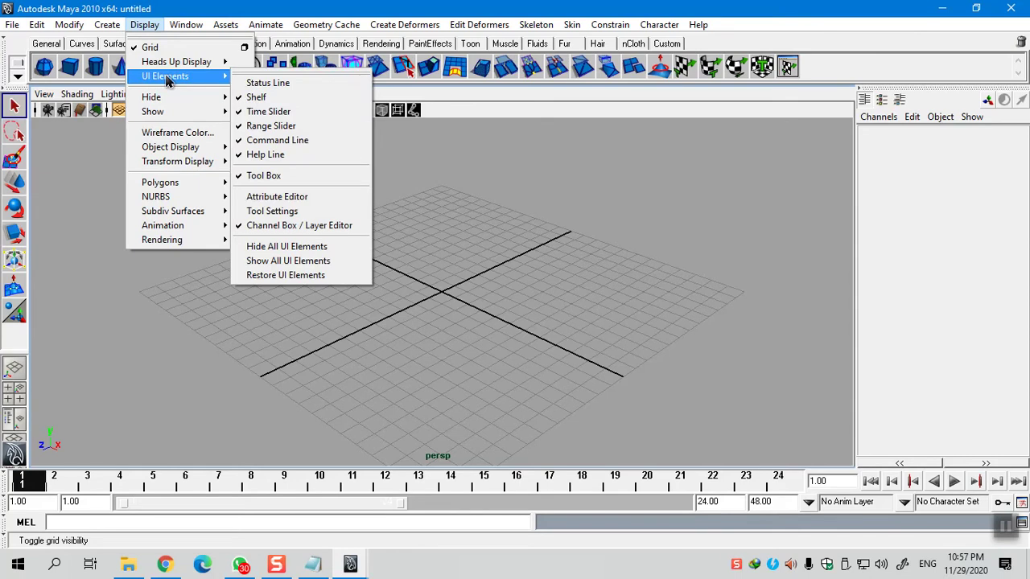
click(240, 75)
drag(314, 78, 683, 190)
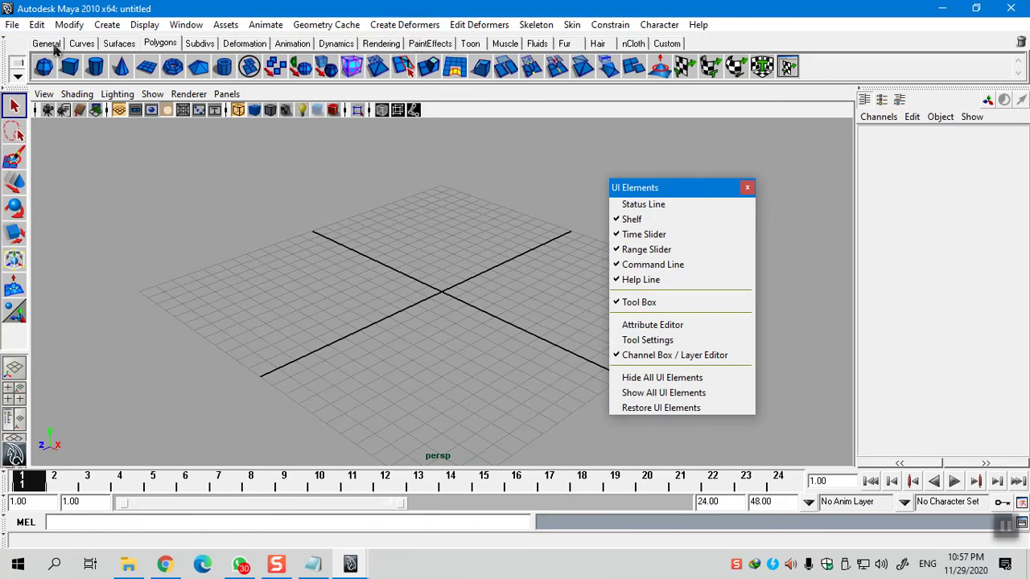
click(631, 206)
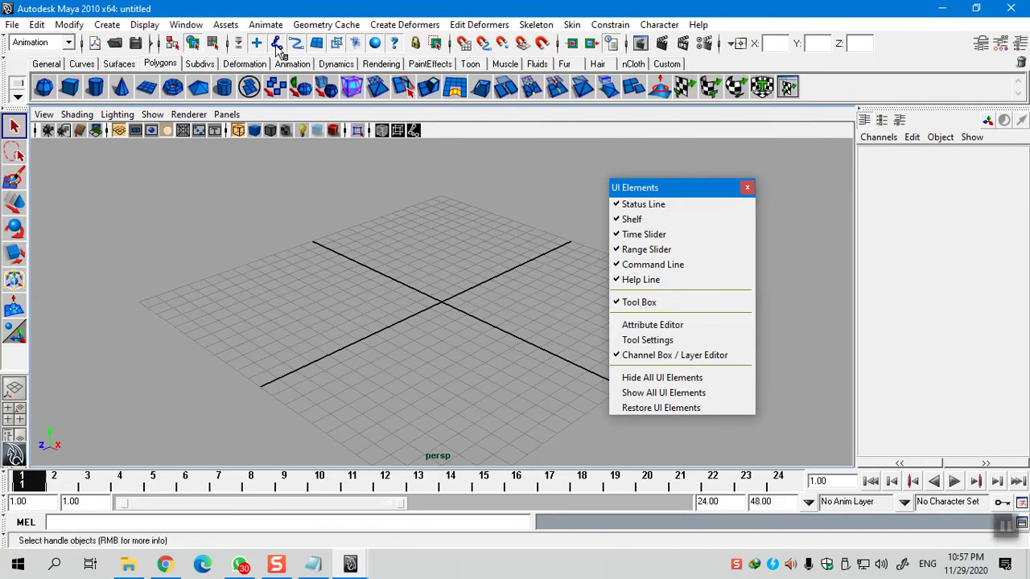
click(643, 205)
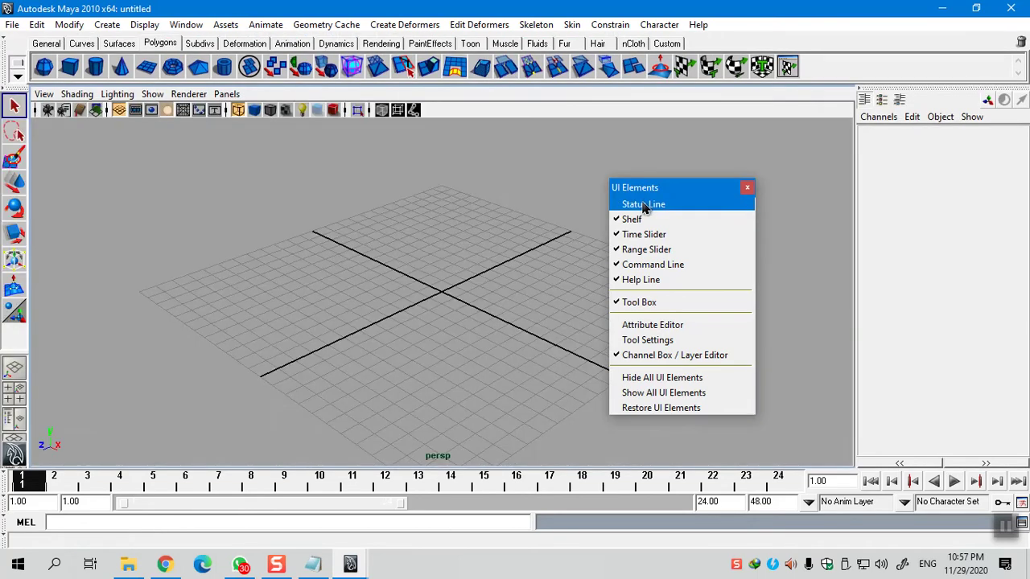
click(644, 205)
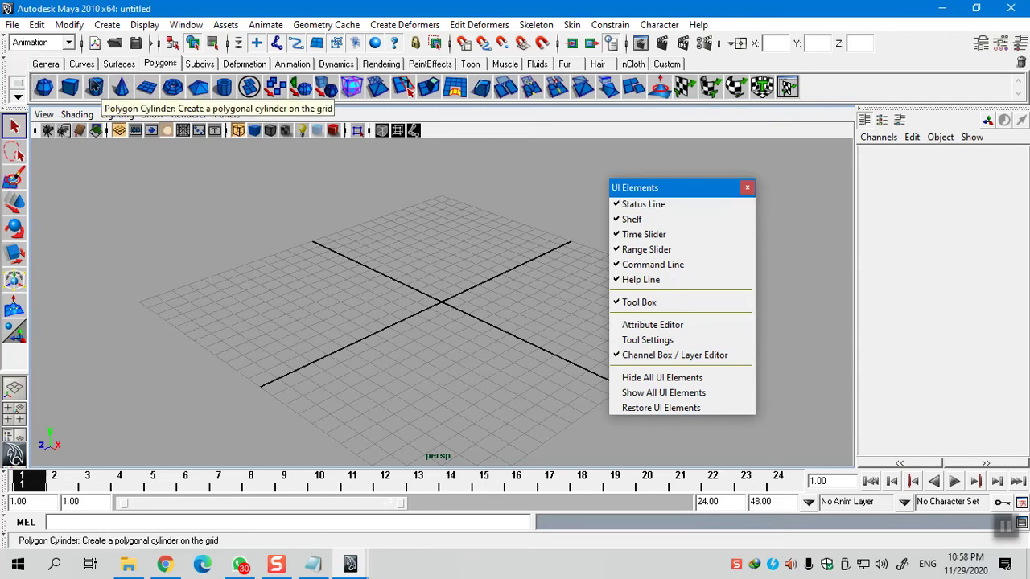
click(746, 188)
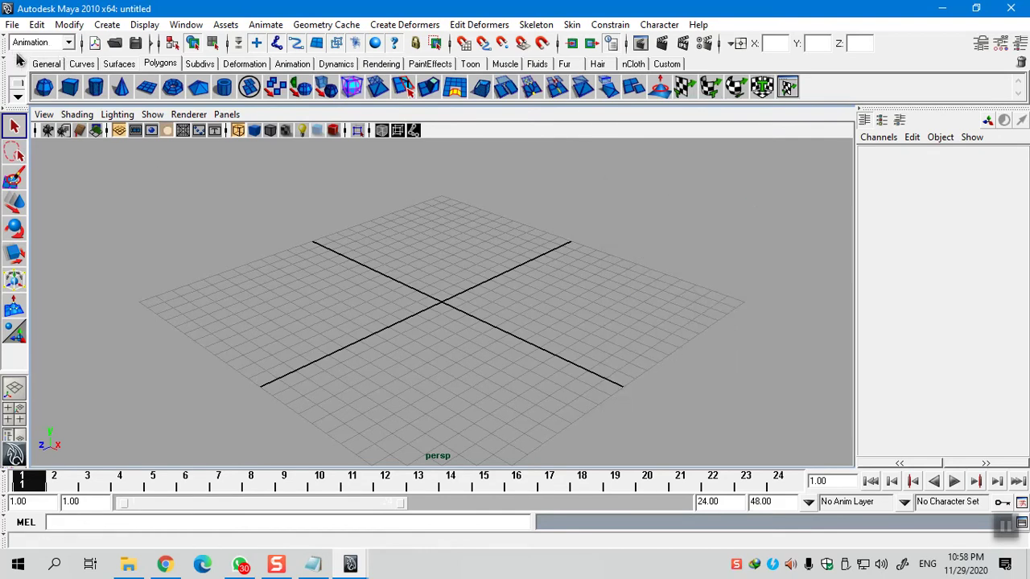
Choose the Animation menu set and examine its menus, including Geometry Cache, Create Deformers, Edit Deformers, Skeleton, Skin and Constrain
click(69, 43)
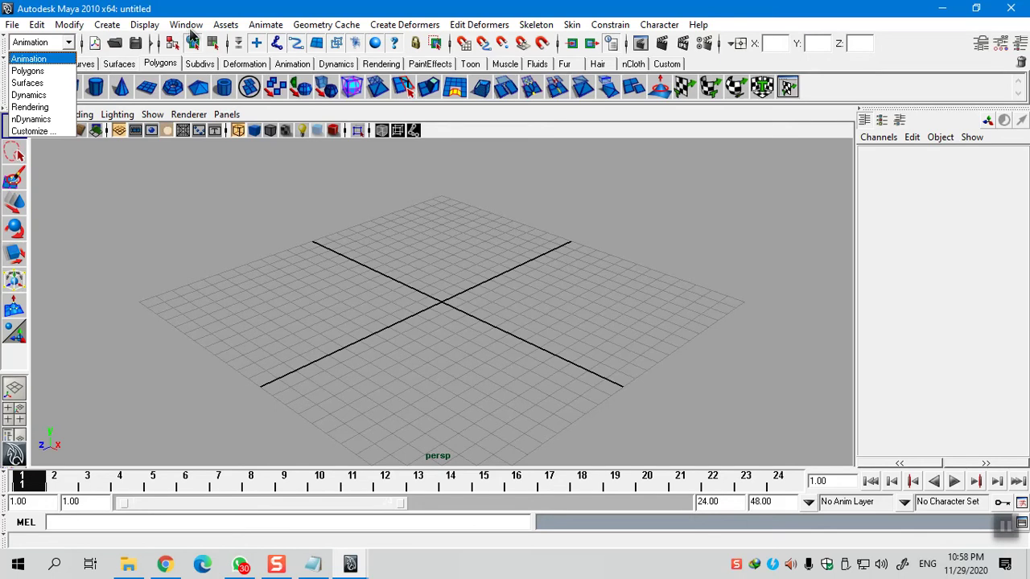
click(55, 59)
click(264, 25)
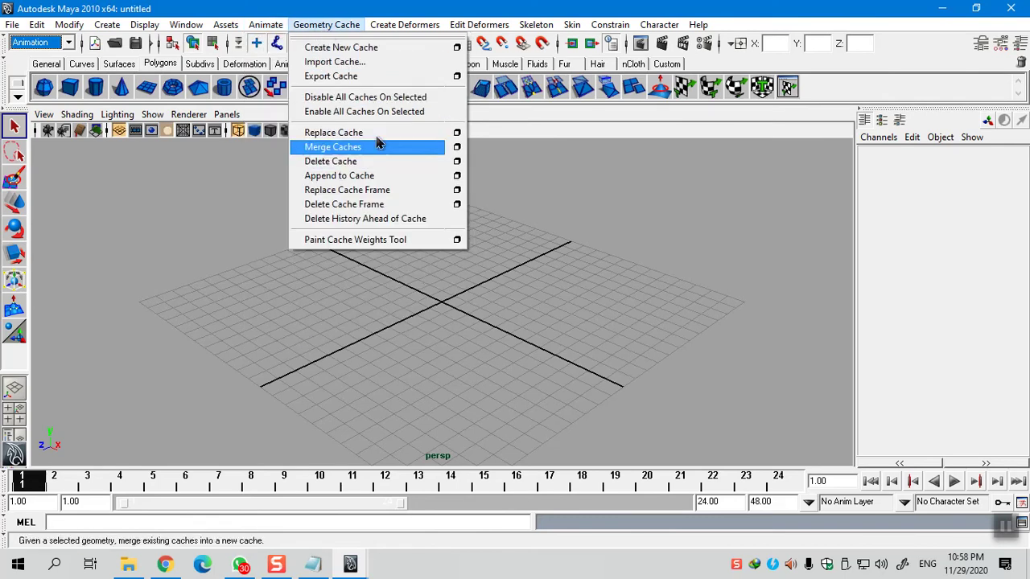
mouse_move(415, 27)
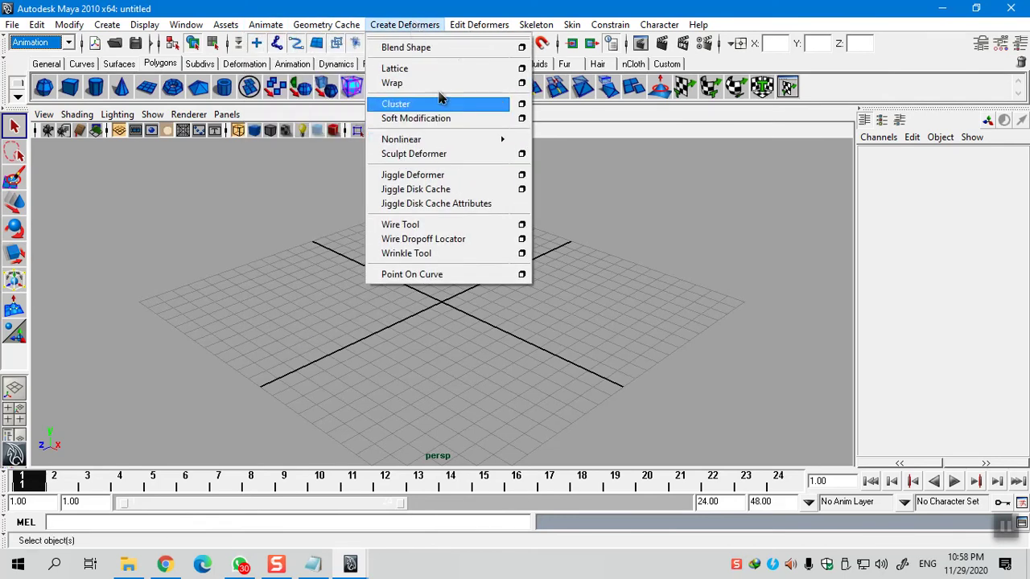
mouse_move(477, 28)
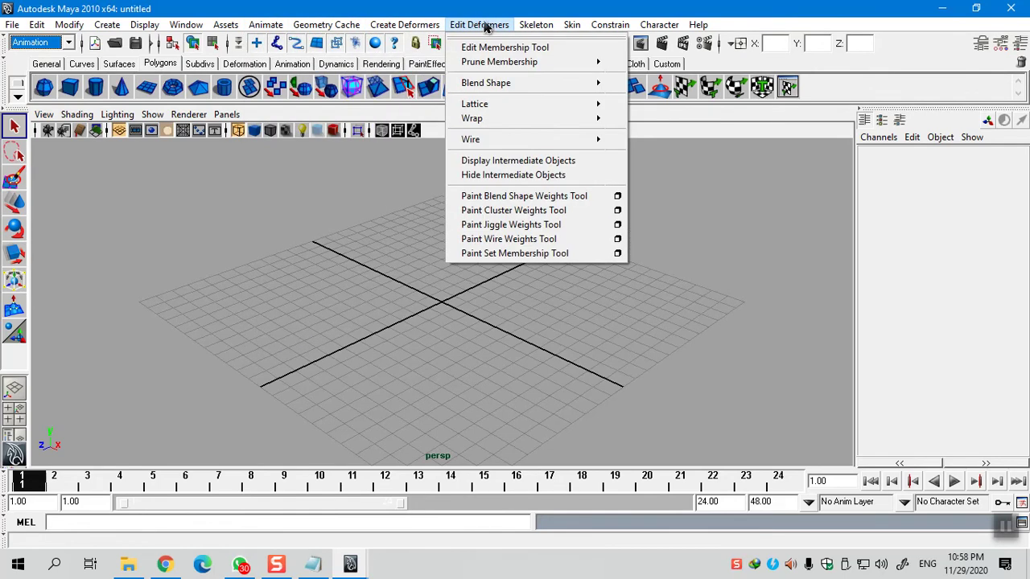
mouse_move(531, 30)
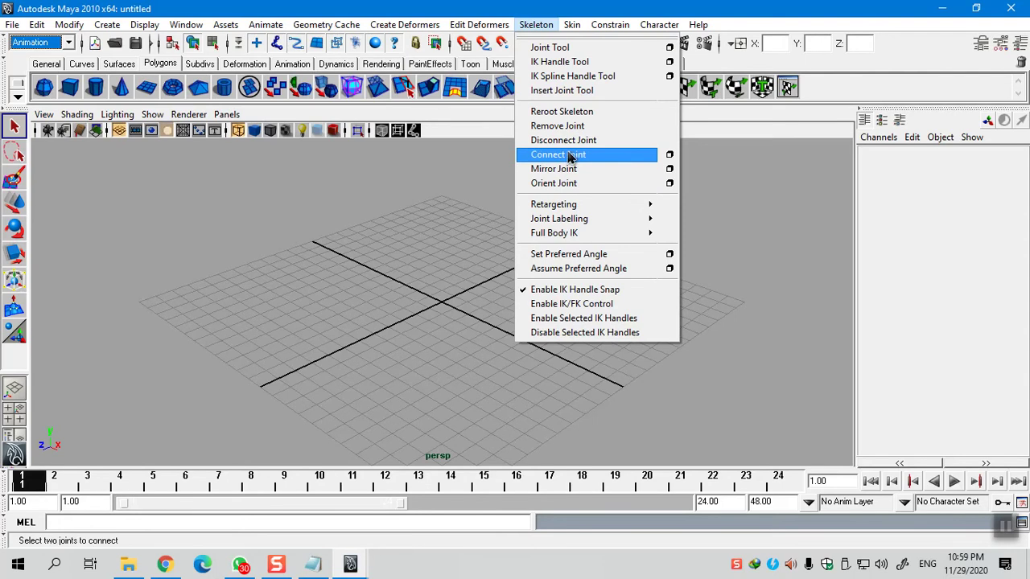
mouse_move(571, 30)
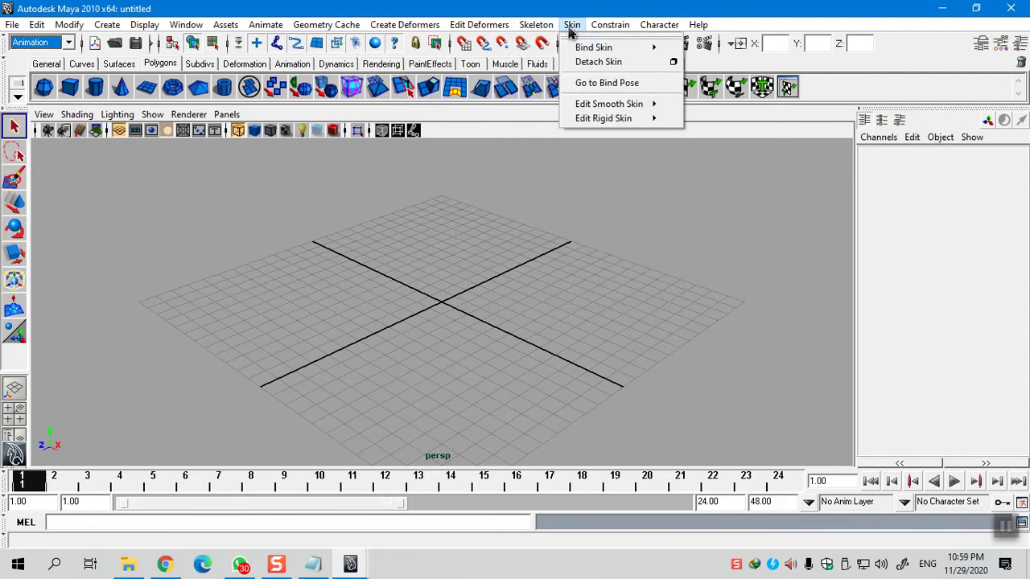
mouse_move(616, 31)
mouse_move(434, 26)
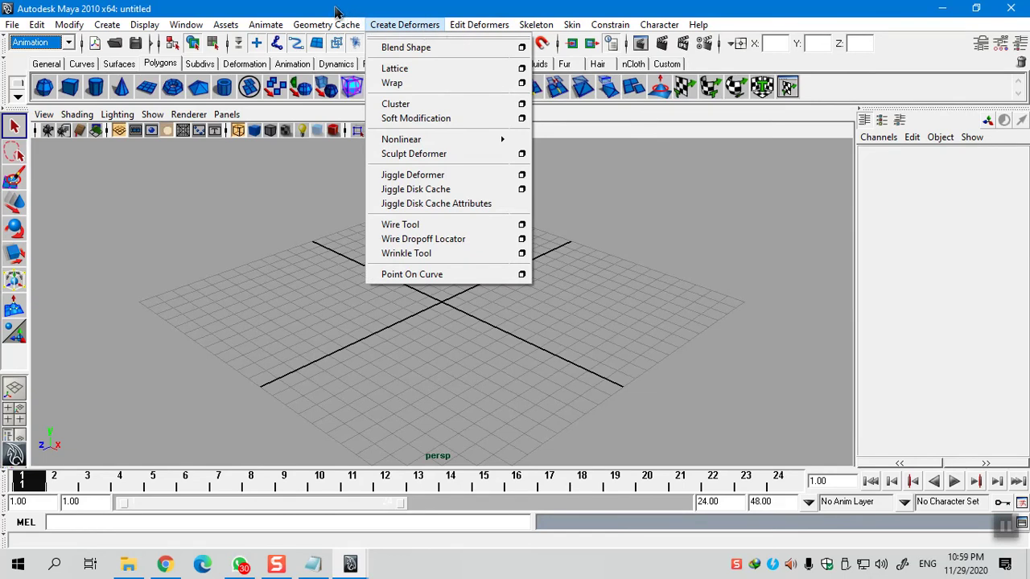
key(Escape)
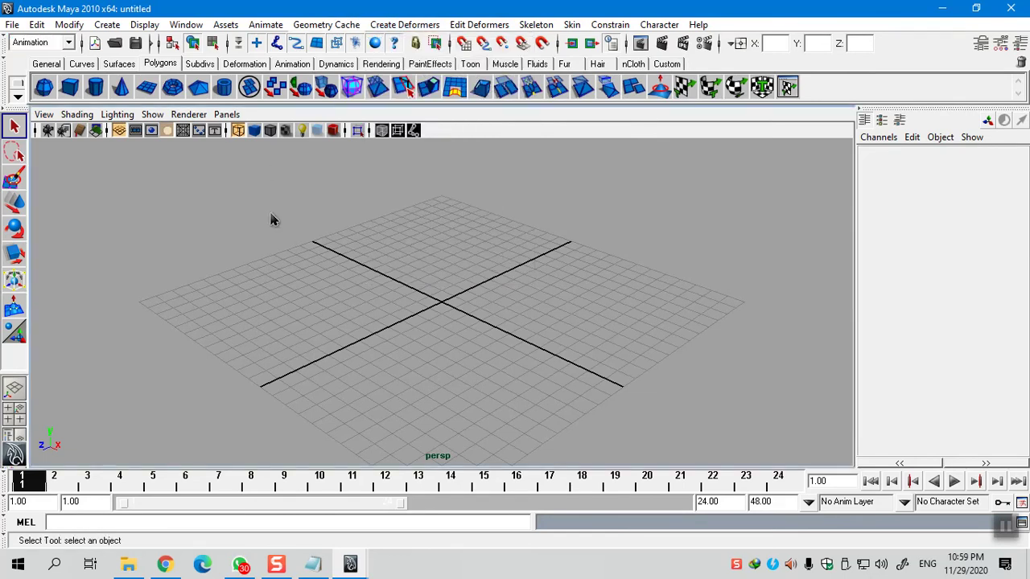
Switch the menu set to Polygons and back to Animation
key(F3)
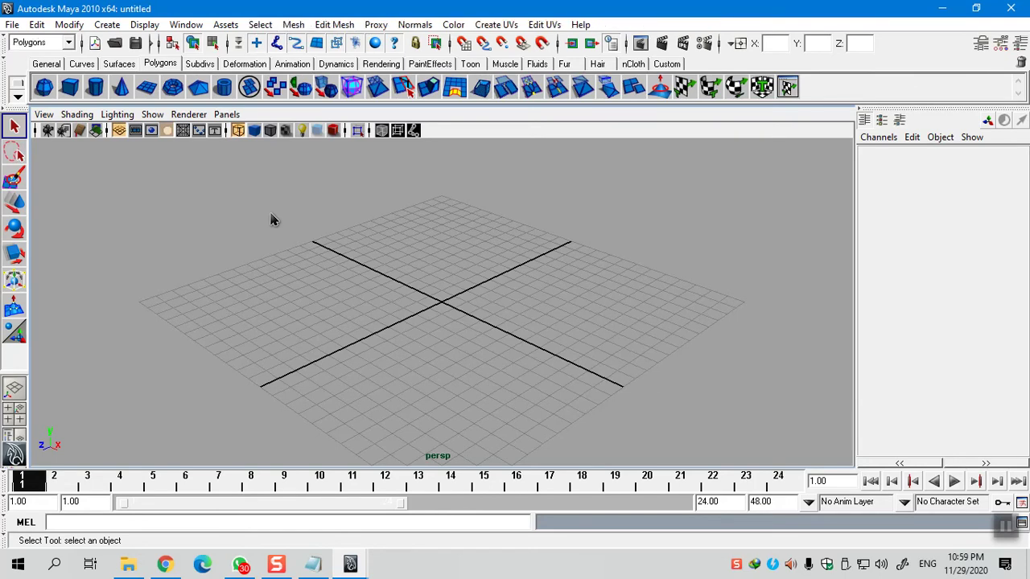
key(F2)
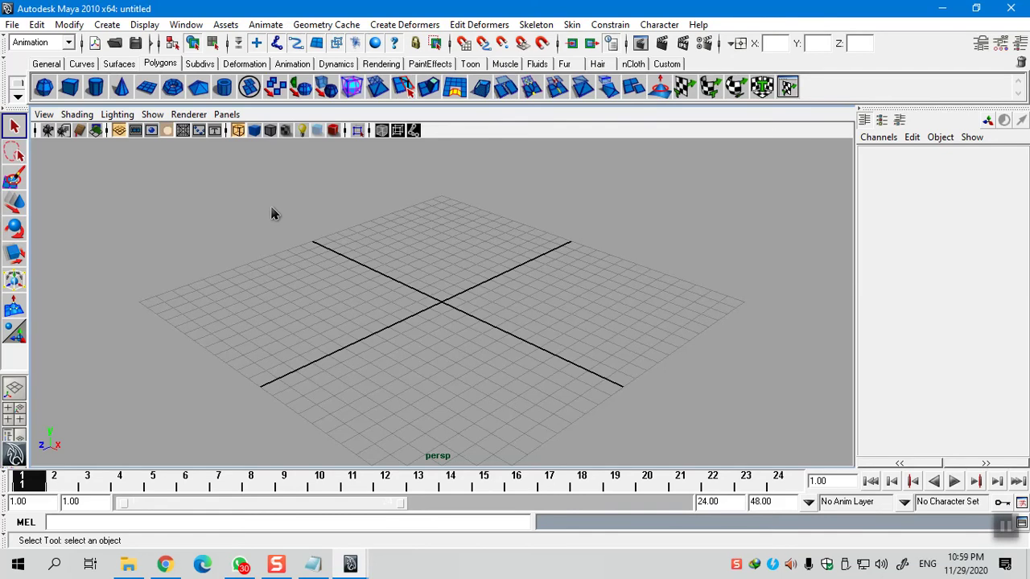
Switch to the Notes document in Notepad and add a "Modes" section with the lines "F2 Animation" and "F3 Polygons"
click(312, 563)
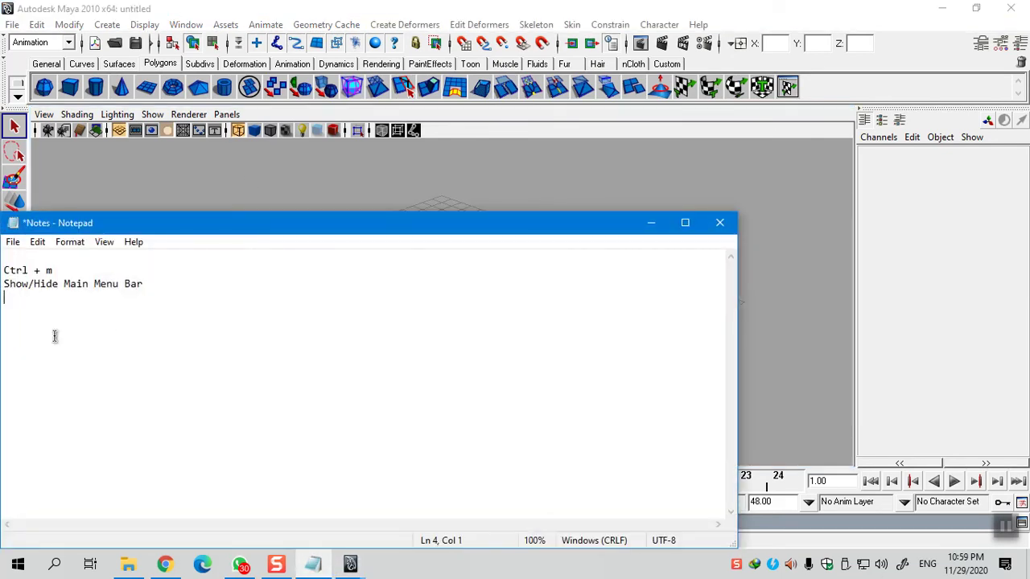
key(Return)
text(2 Animation)
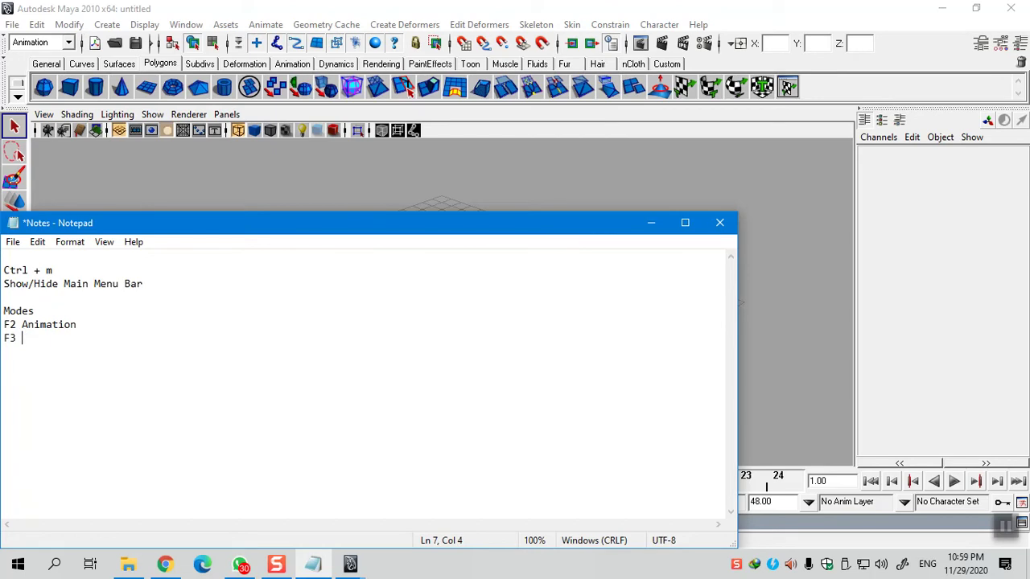
text(ygons)
Check the list of menu sets in Maya, open the Menu Set Editor to review the menus in each set, and close it
click(67, 43)
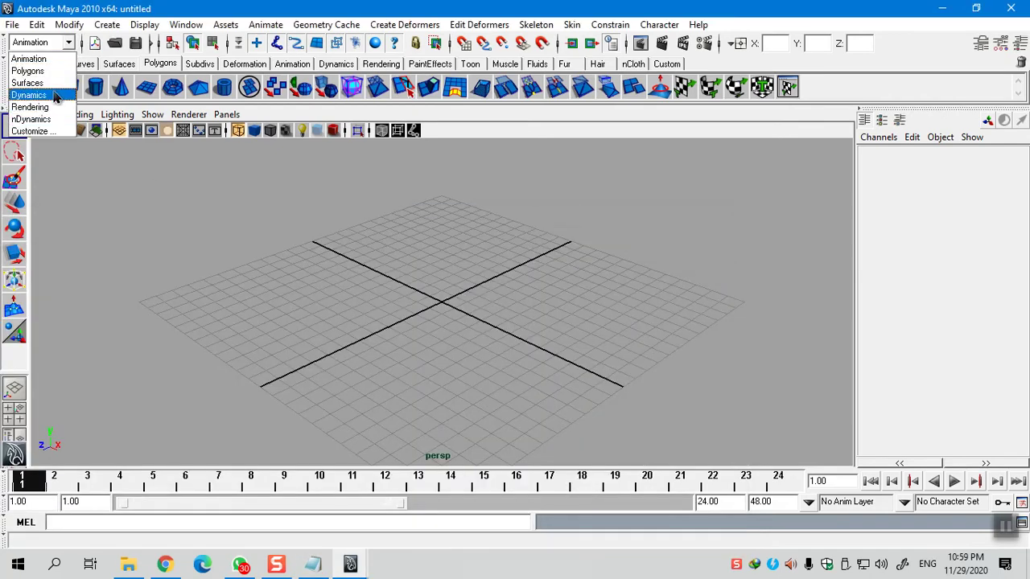
mouse_move(313, 568)
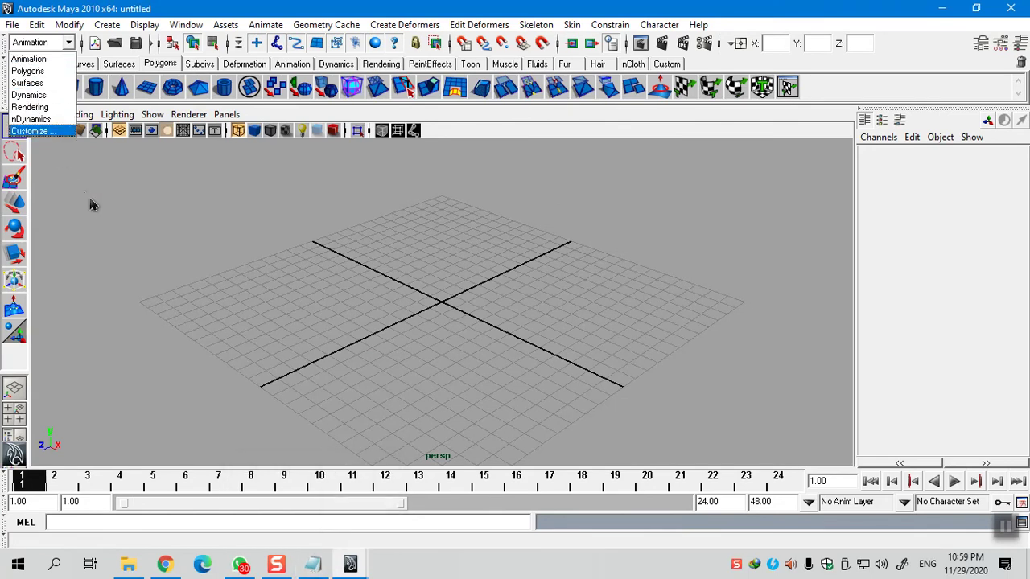
click(32, 132)
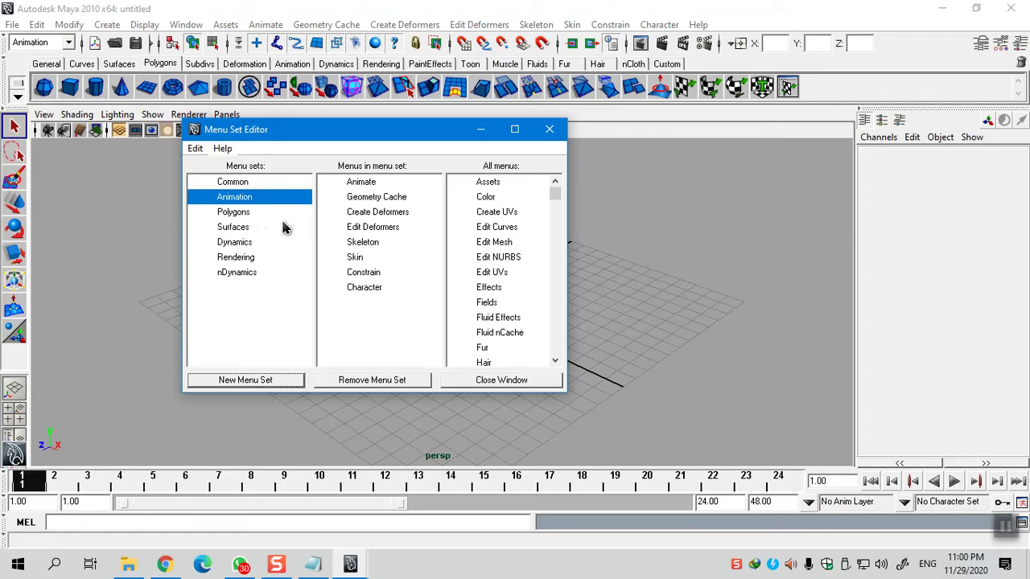
drag(418, 139, 506, 181)
click(639, 173)
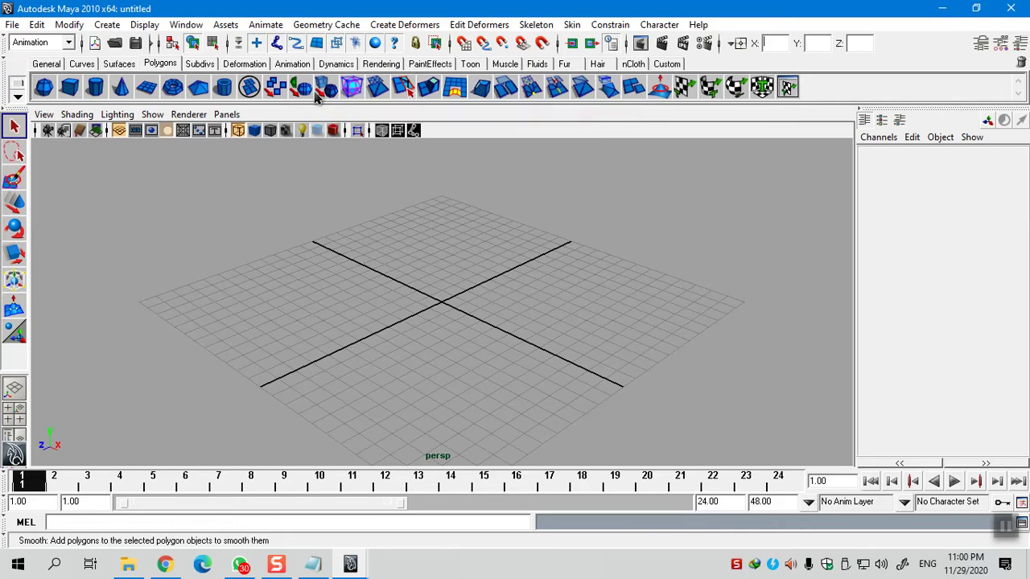
Draw a polygon cube about 4.9 units high on the grid, centred at about X 3, Z 2.8, and activate the Select Tool
click(71, 95)
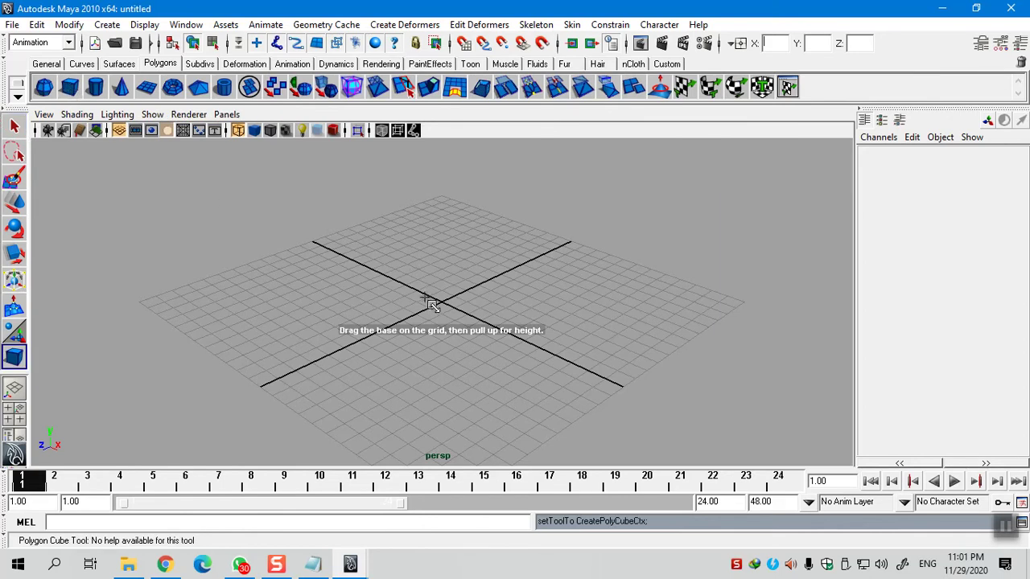
drag(426, 296, 472, 255)
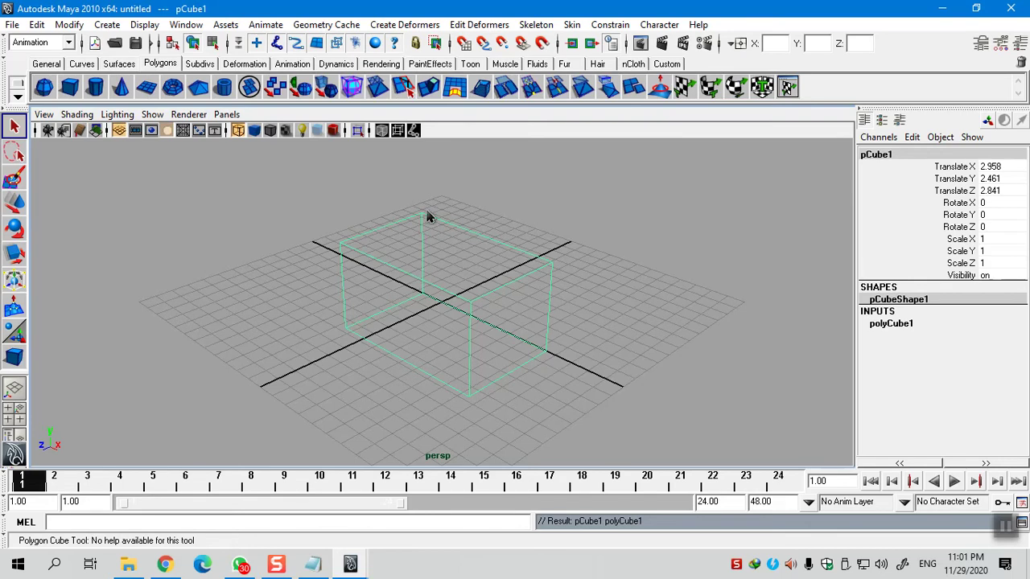
key(q)
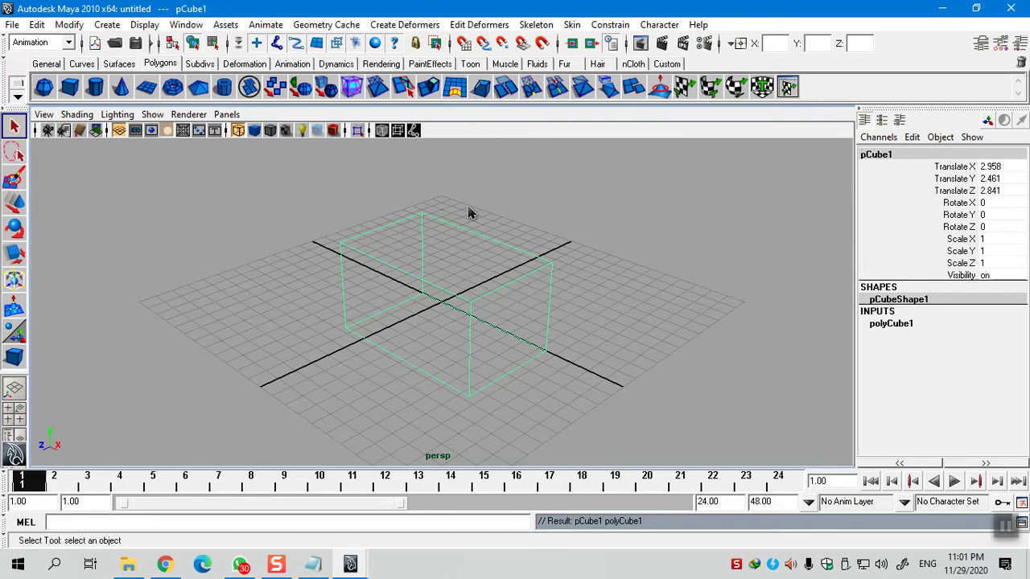
Extrude the box's top face about 2.7 units upward and scale it to about 2.71 along its local Y axis, in shaded display
right_drag(424, 238, 428, 279)
click(448, 271)
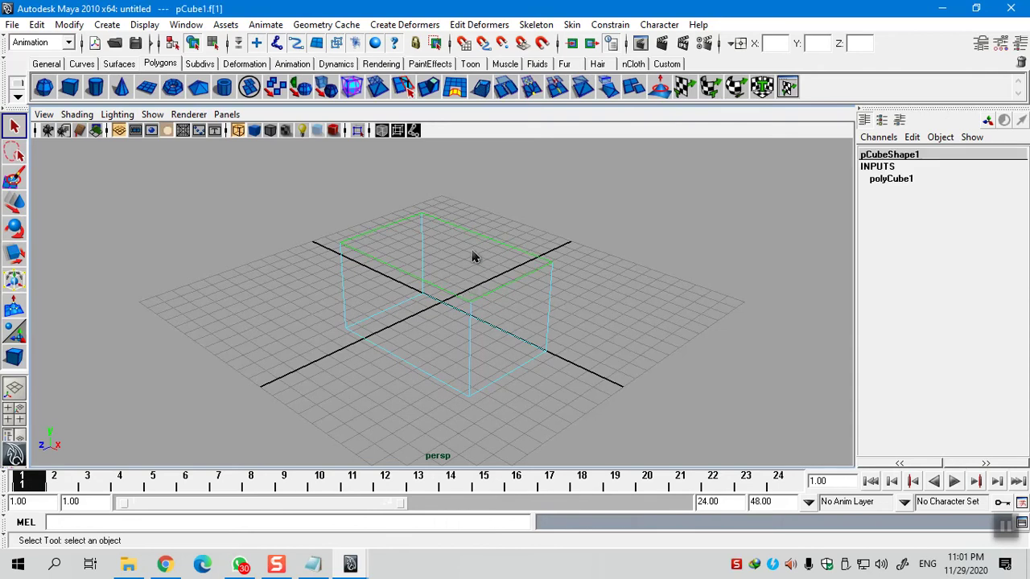
click(428, 89)
drag(443, 212, 566, 178)
key(5)
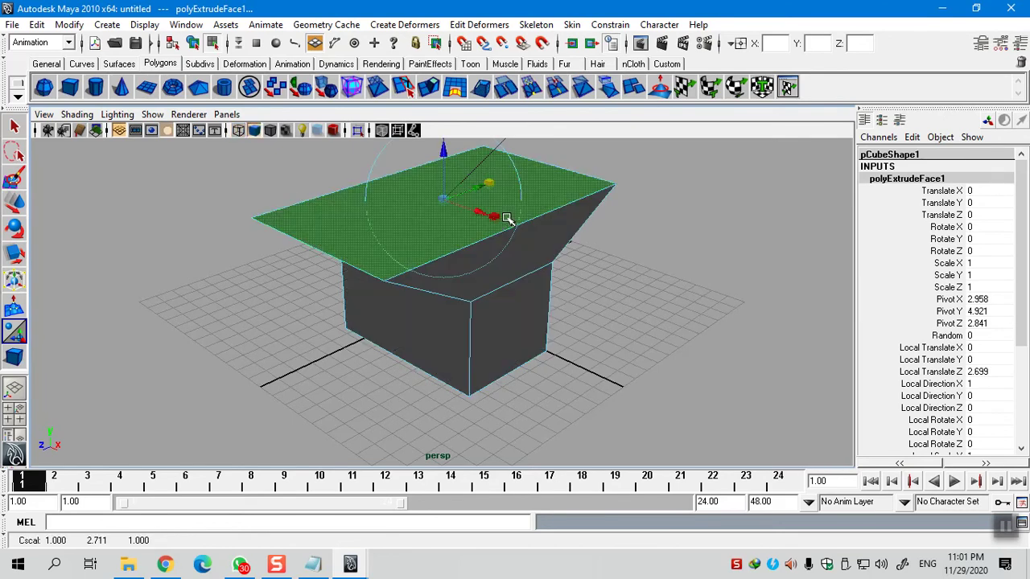
Narrow the extruded face to about 0.38 along its local X axis, and return to object mode with nothing selected
drag(498, 217, 454, 202)
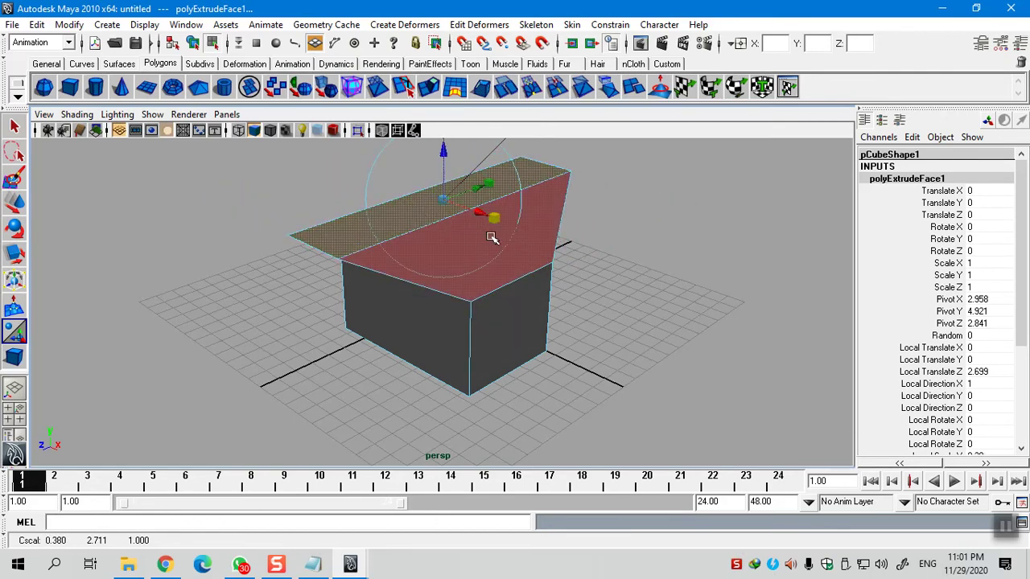
right_drag(502, 269, 563, 232)
click(641, 238)
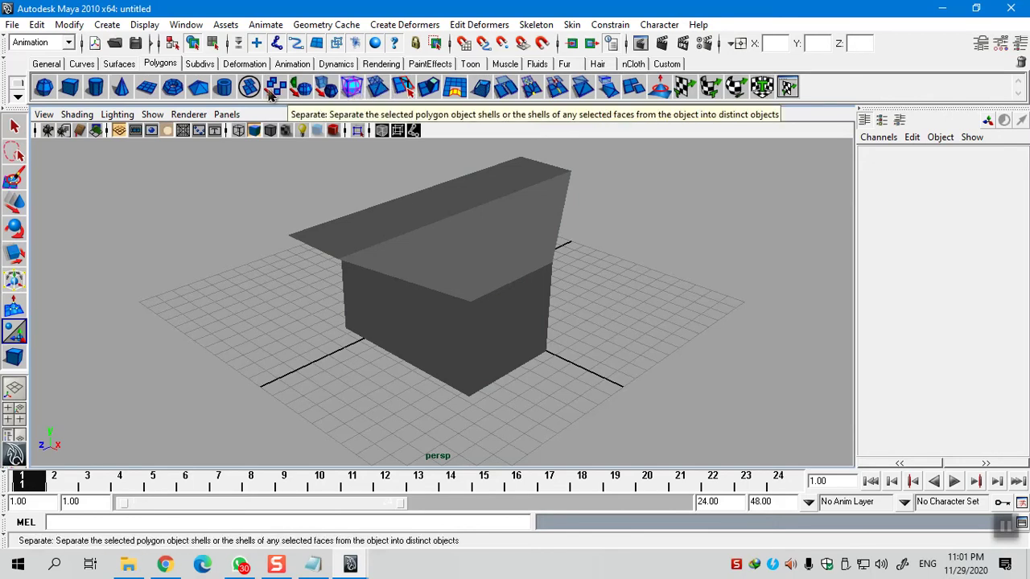
Show the Rendering shelf, render the current frame of the perspective view, and close the Render View
click(380, 65)
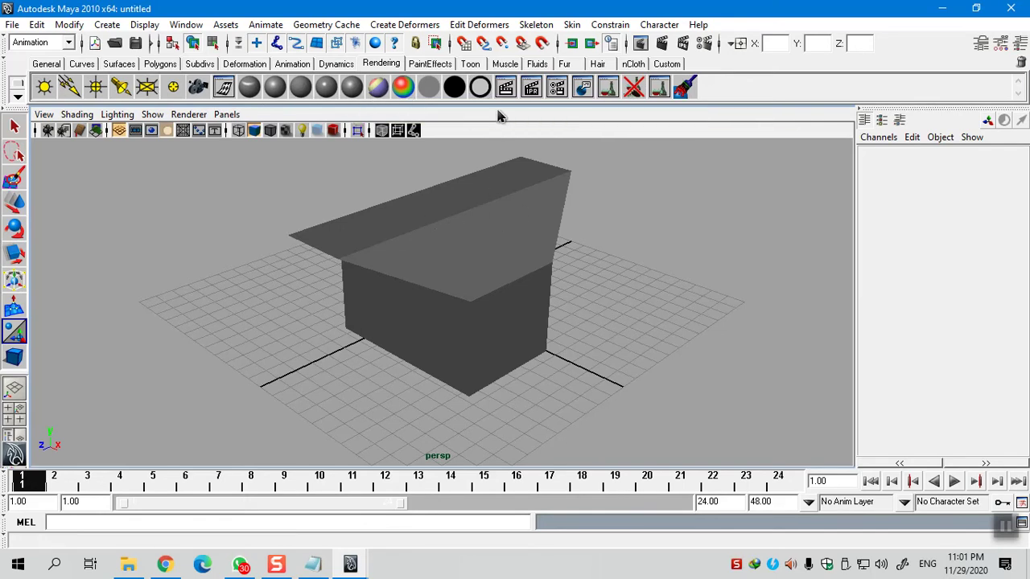
click(505, 88)
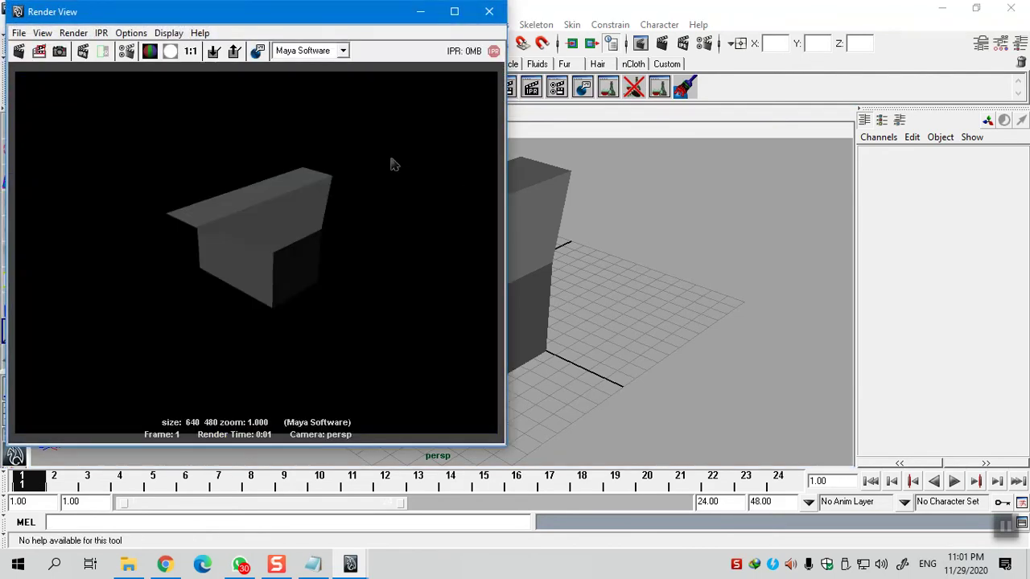
click(488, 11)
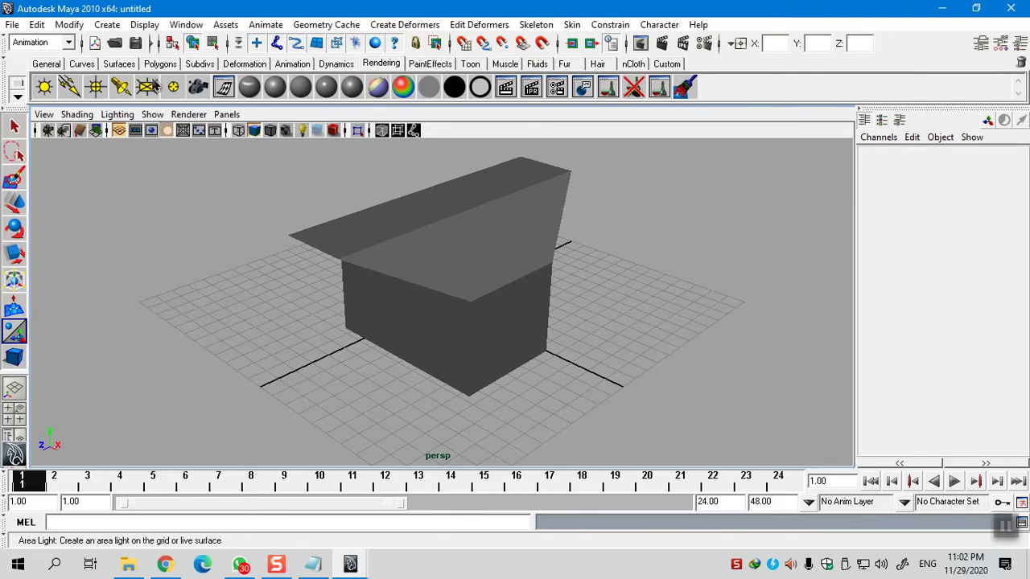
Show the Dynamics shelf and open the Shelf Editor, placing its window clear of the shelf
click(346, 65)
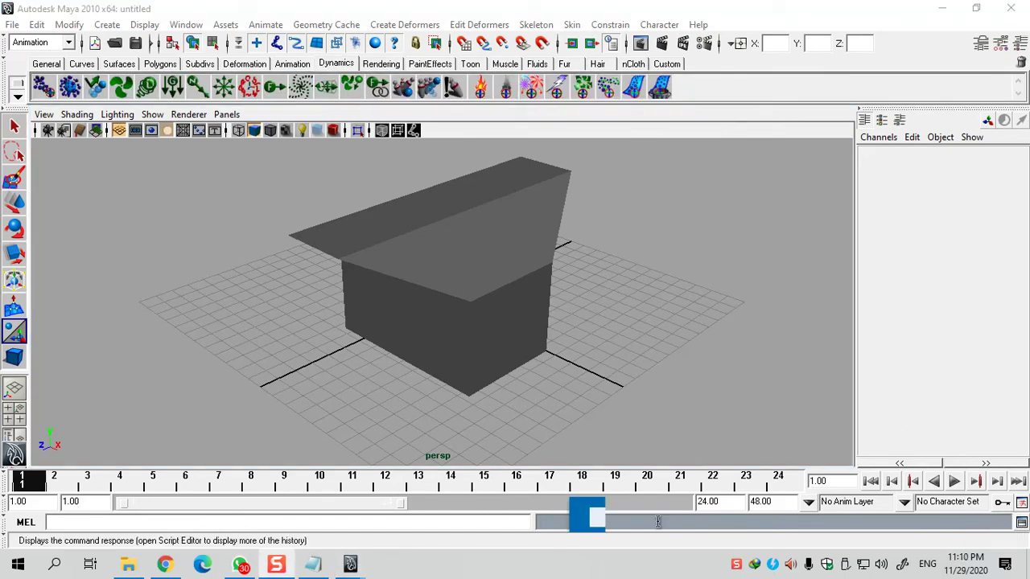
click(18, 98)
click(17, 98)
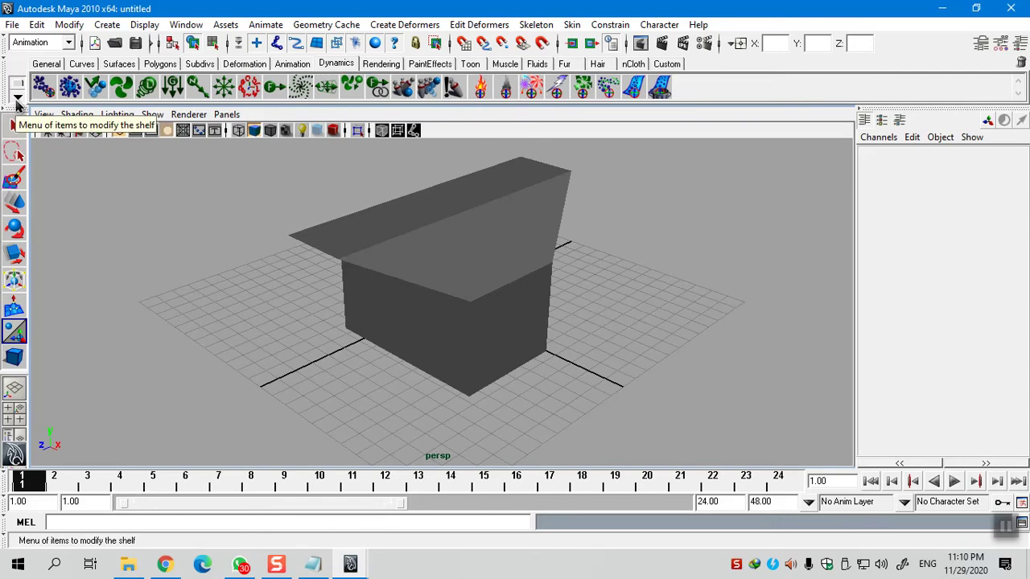
click(16, 101)
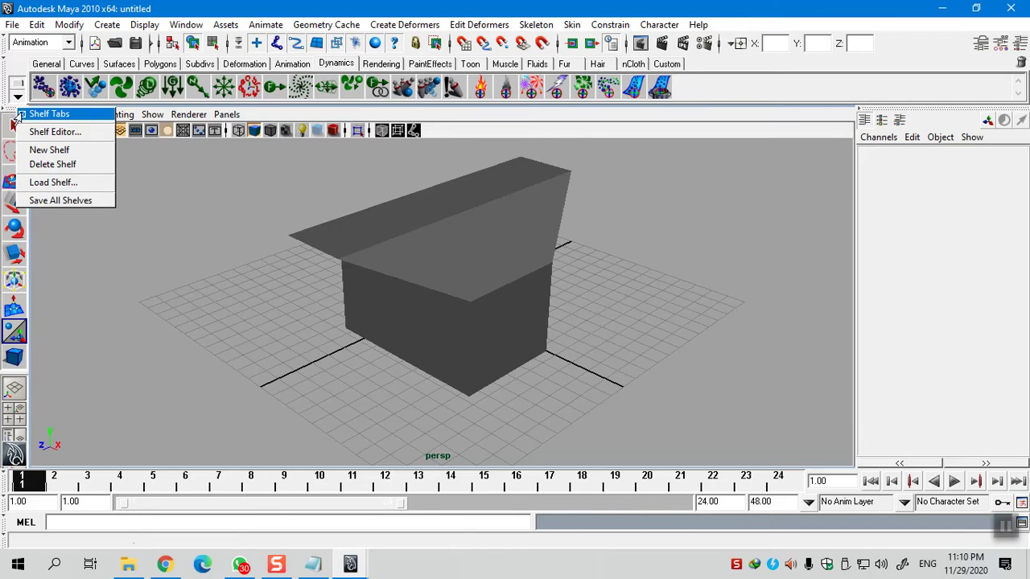
click(48, 132)
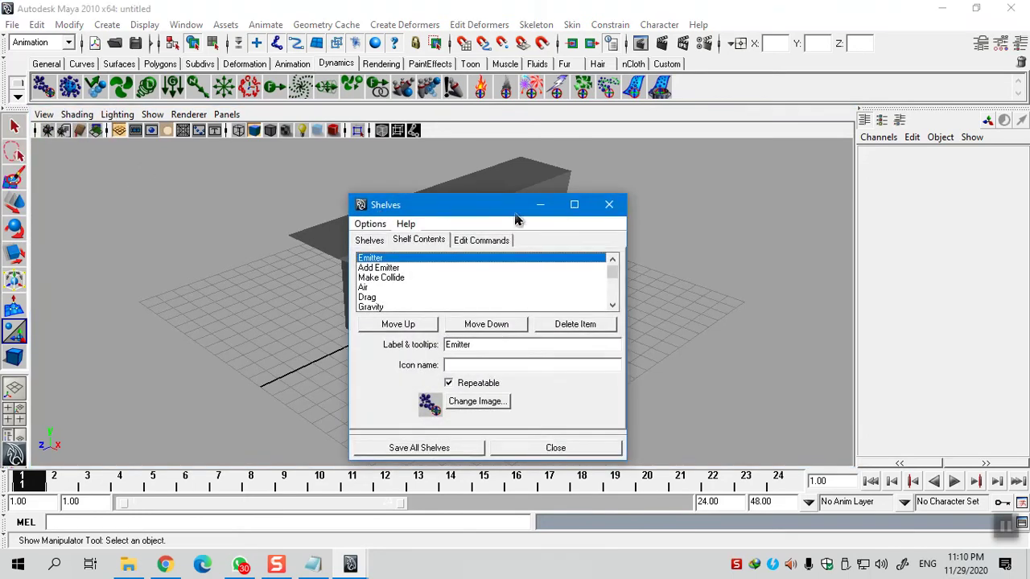
drag(494, 209, 567, 145)
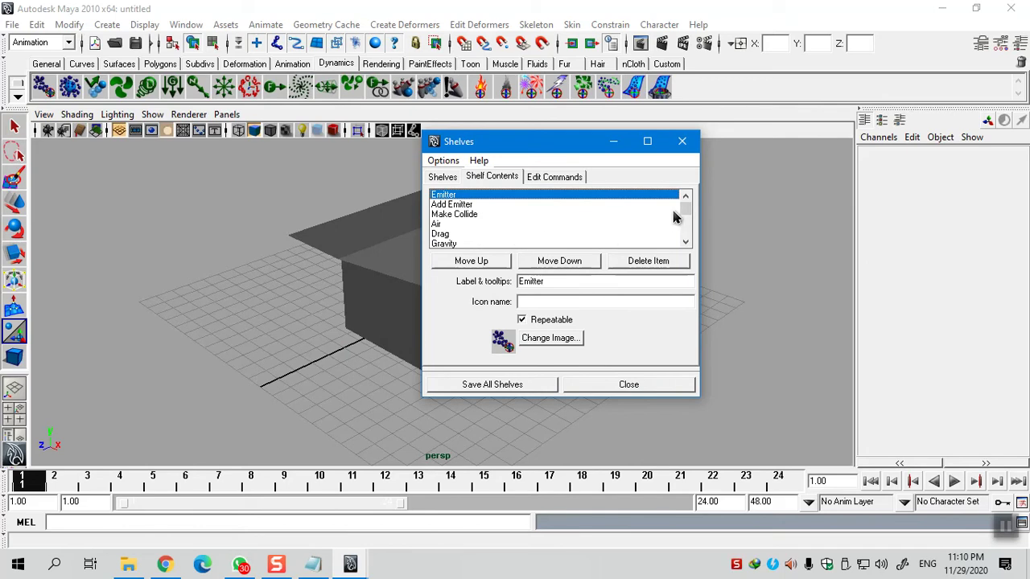
Browse the Dynamics shelf contents in the editor, checking items such as Fireworks, Lightning, Shatter and Smoke
scroll(672, 219, down, 6)
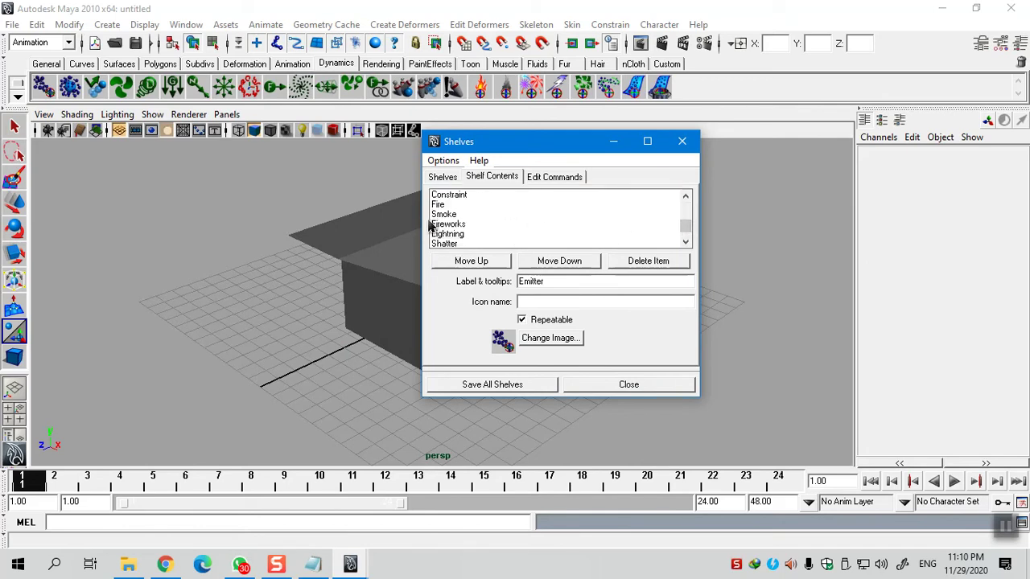
click(442, 224)
click(453, 234)
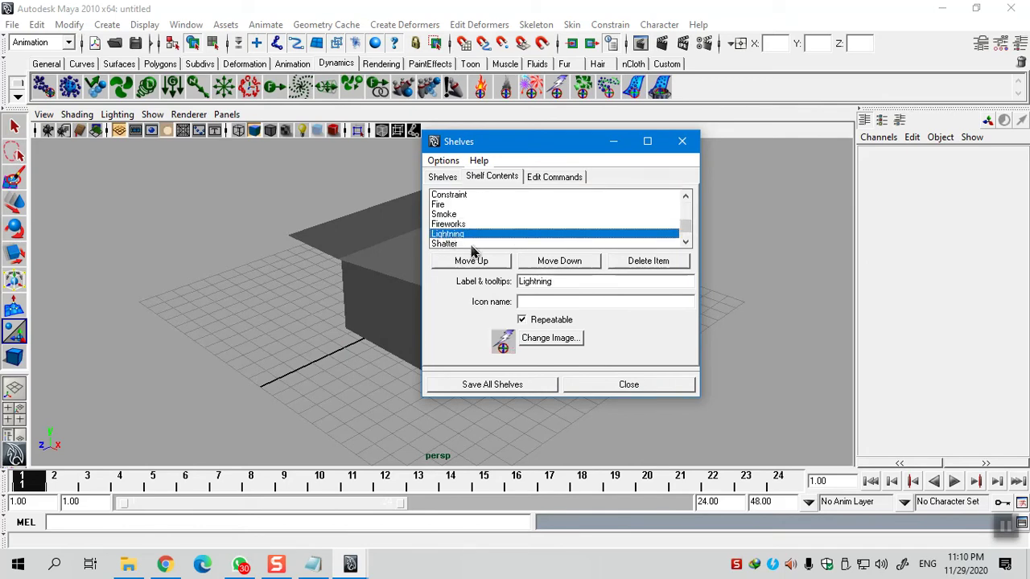
click(452, 243)
click(445, 213)
scroll(447, 216, up, 6)
Review the full list of shelves from General to Custom, and close the Shelf Editor
click(442, 178)
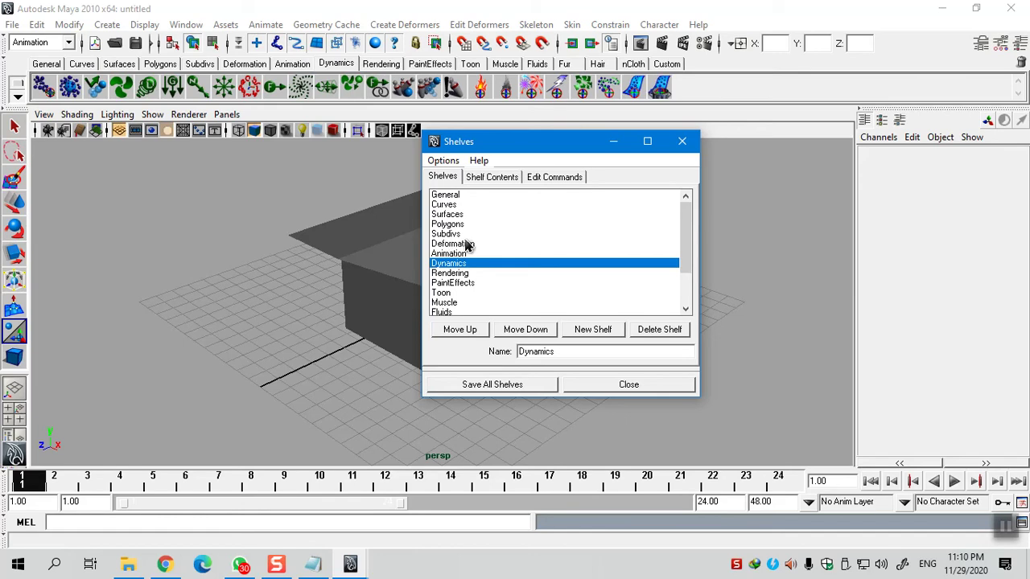
scroll(450, 265, down, 5)
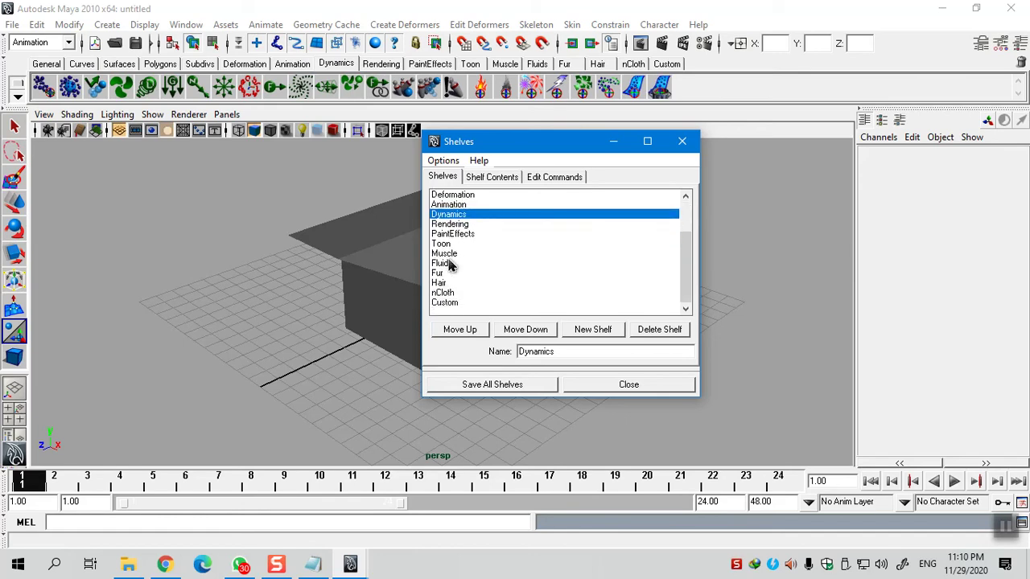
scroll(450, 266, up, 5)
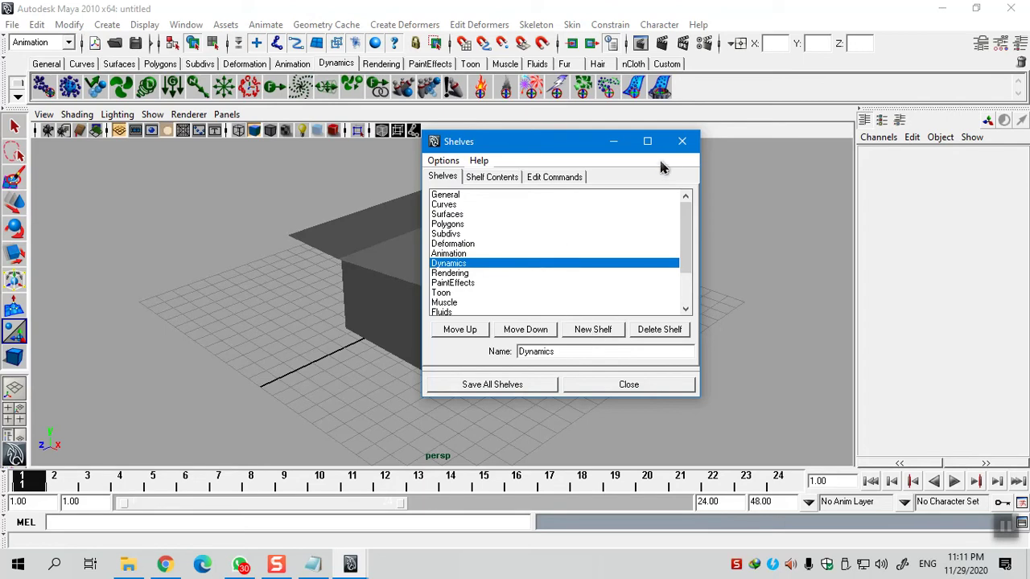
click(682, 142)
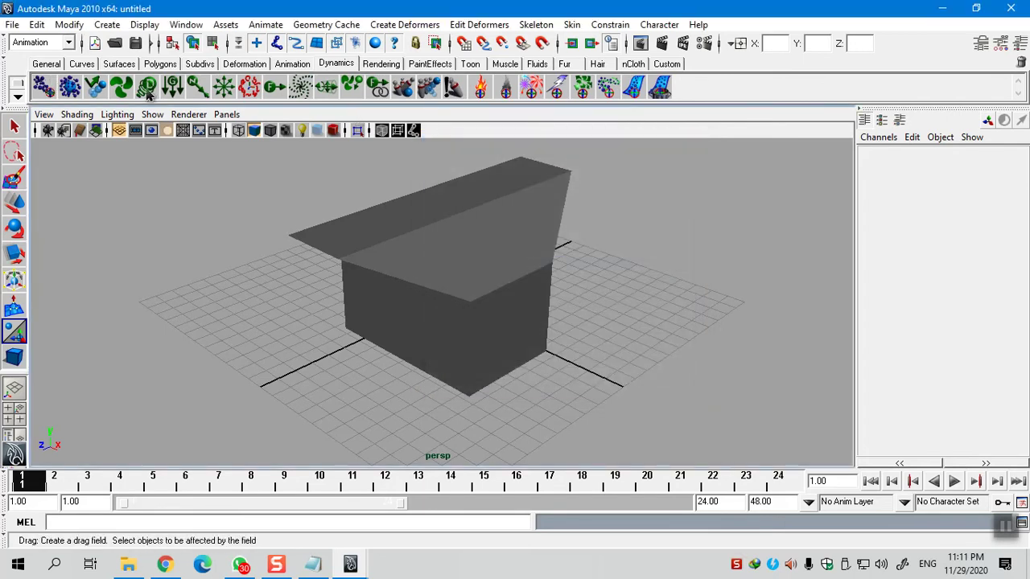
Switch to the General shelf and hide the whole shelf bar
click(46, 64)
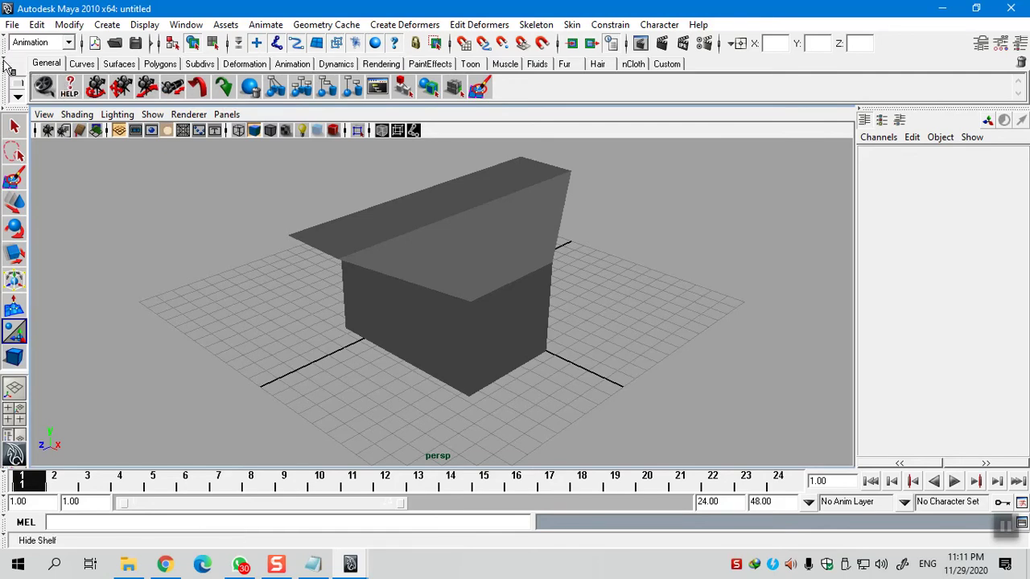
click(8, 66)
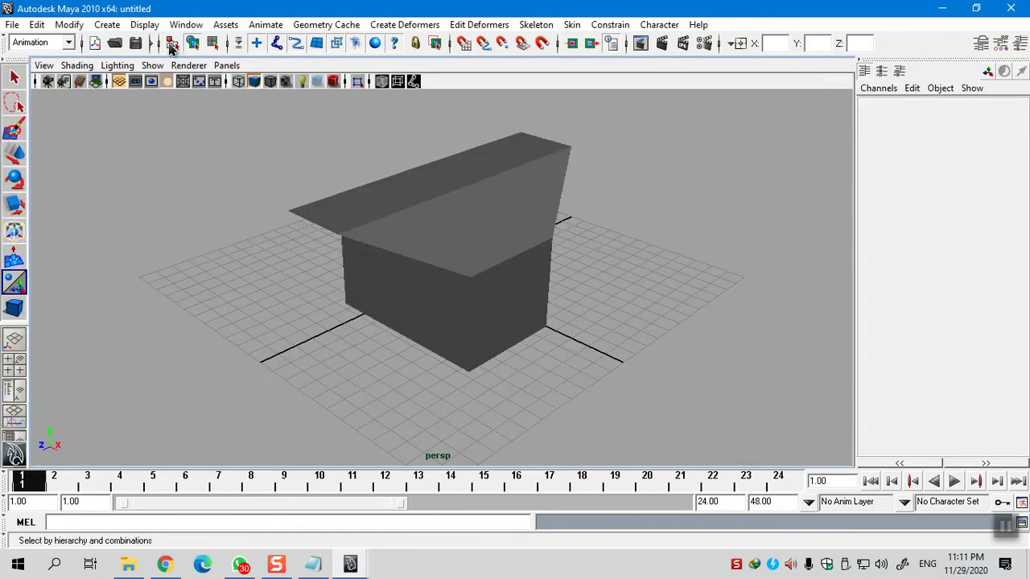
Tear off the UI Elements list as a floating window near the Channel Box, and make the Shelf visible again
click(143, 25)
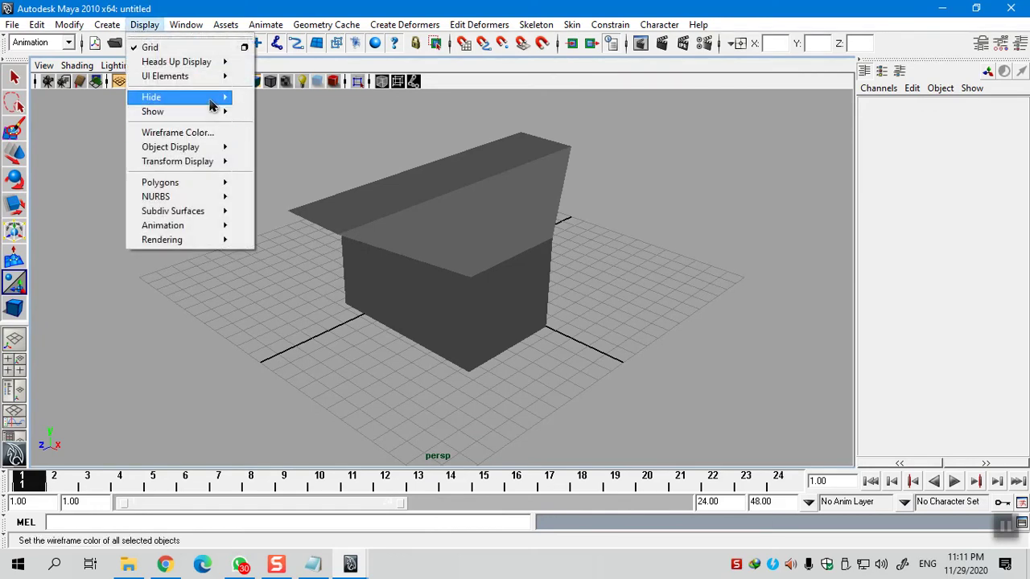
mouse_move(211, 105)
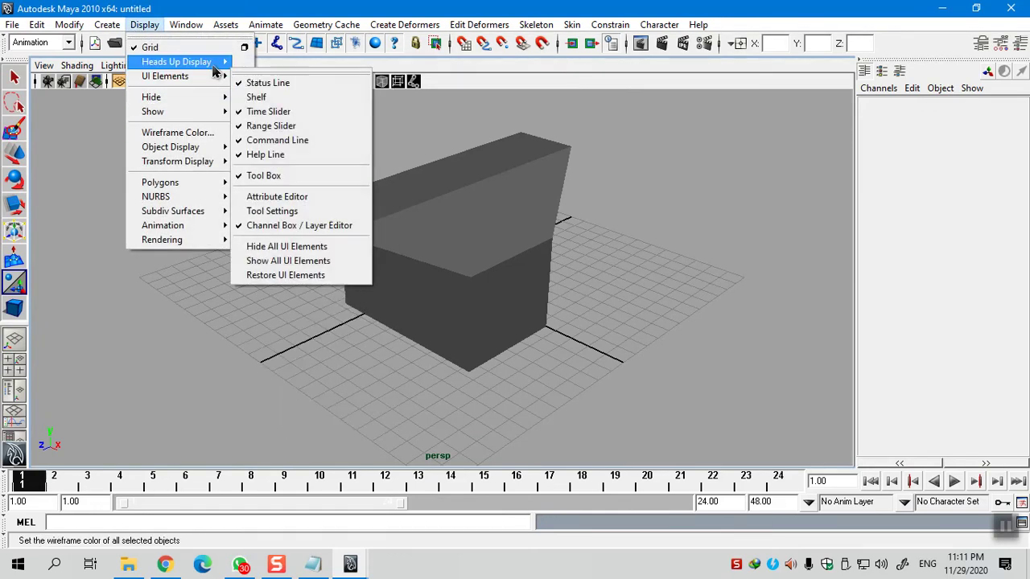
mouse_move(215, 70)
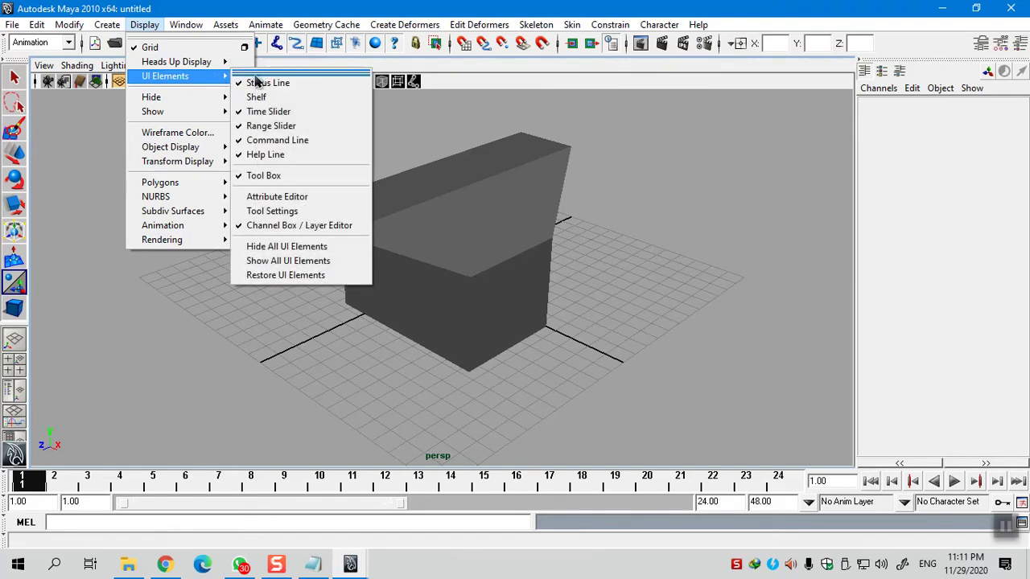
click(299, 72)
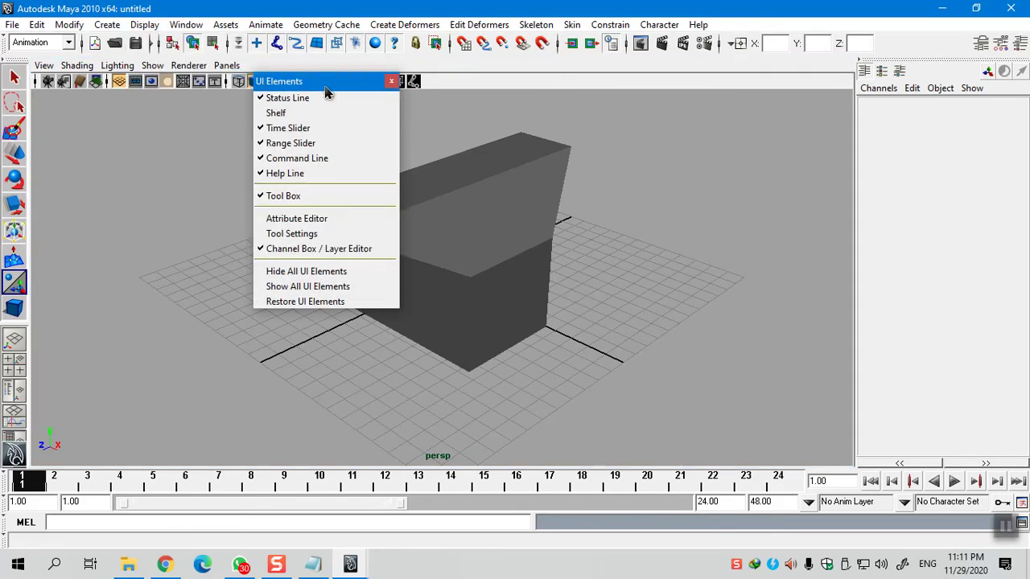
click(276, 114)
drag(287, 86, 763, 182)
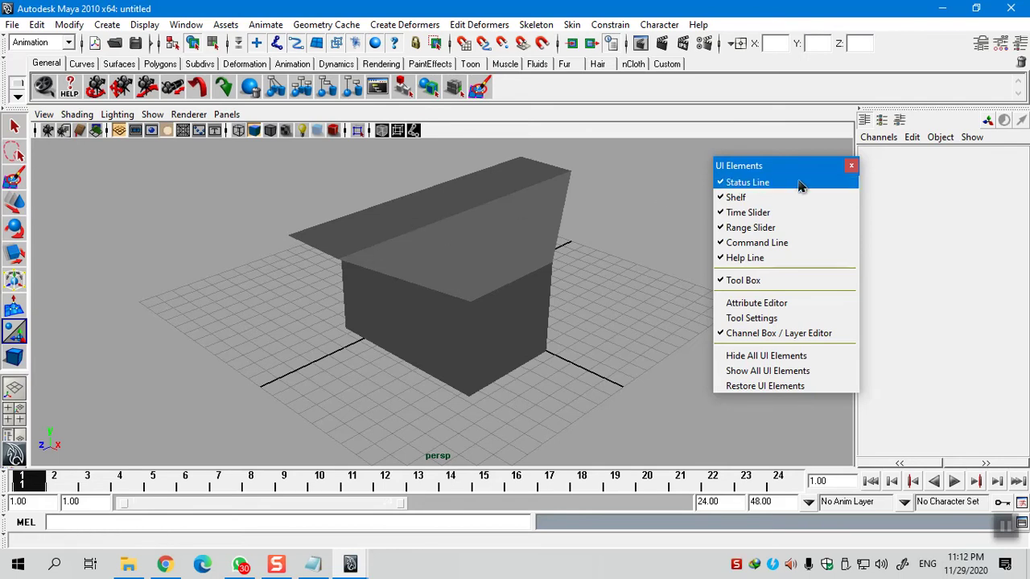
drag(797, 166, 826, 164)
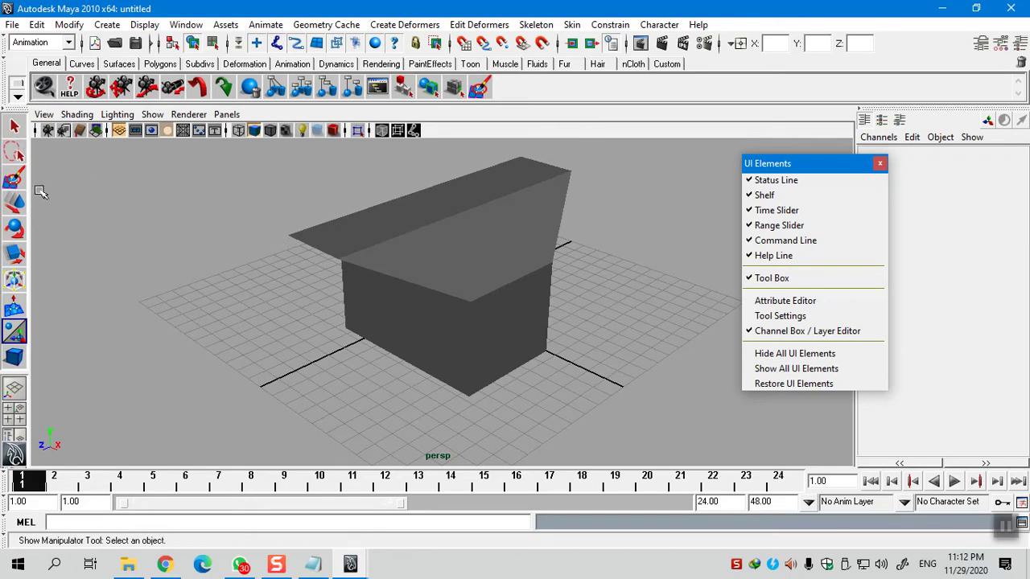
Select the extruded box, clear the selection, and select the box again
click(396, 242)
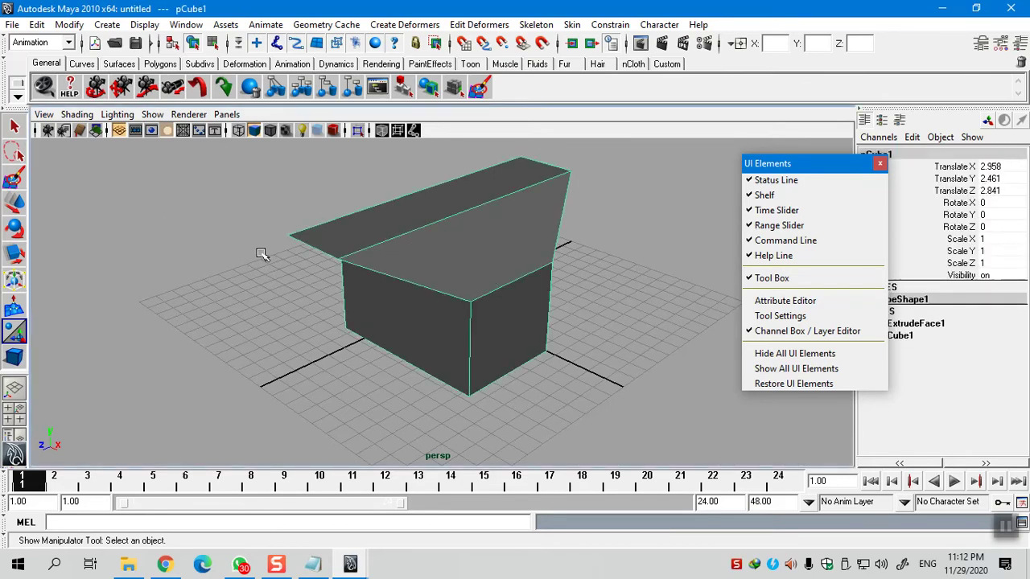
click(214, 257)
click(459, 271)
Draw a polygon sphere beside the box at about X -12.2, Z 6.8, and select the box and the sphere in turn
click(107, 24)
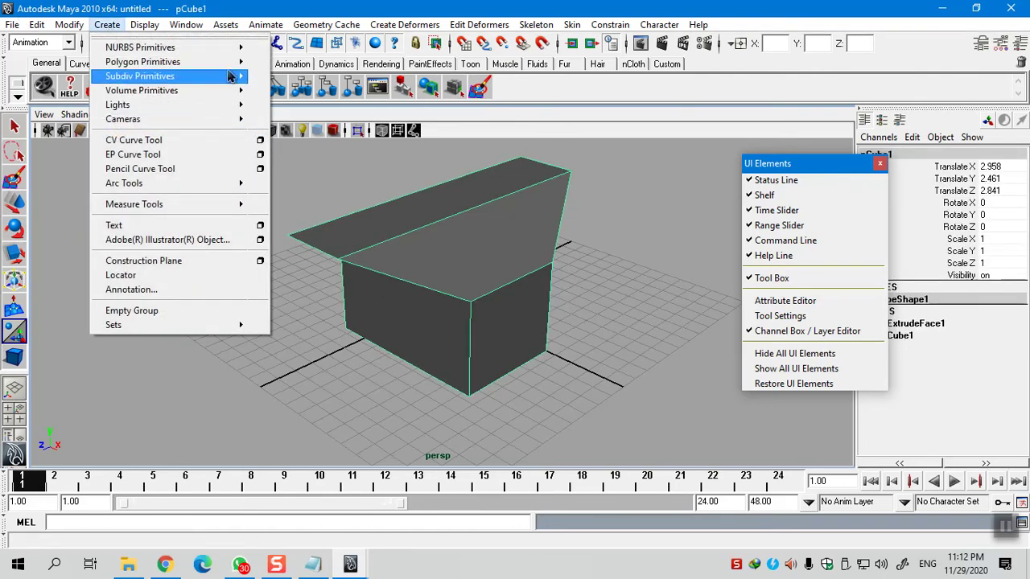
mouse_move(233, 63)
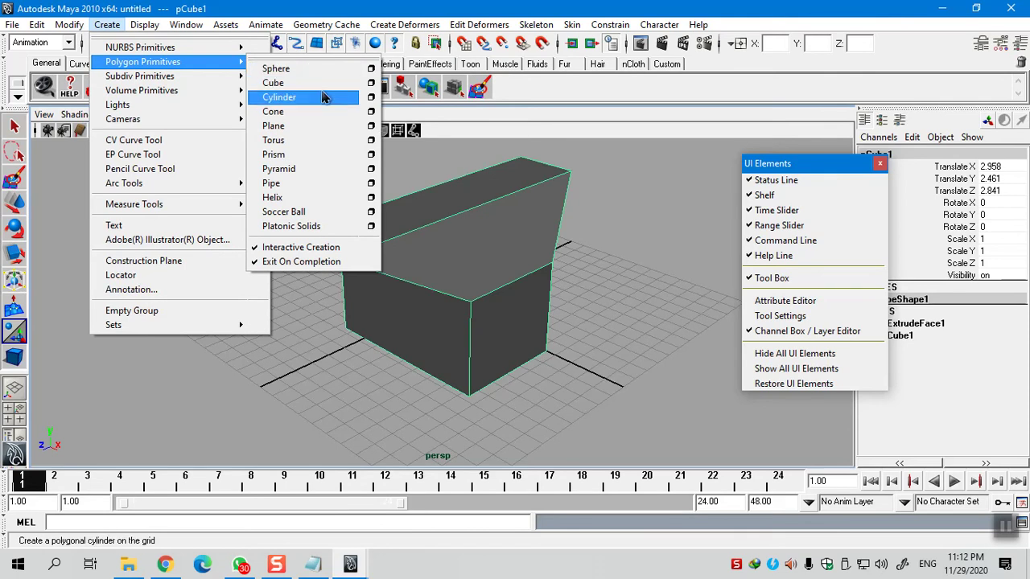
click(321, 69)
drag(219, 274, 241, 290)
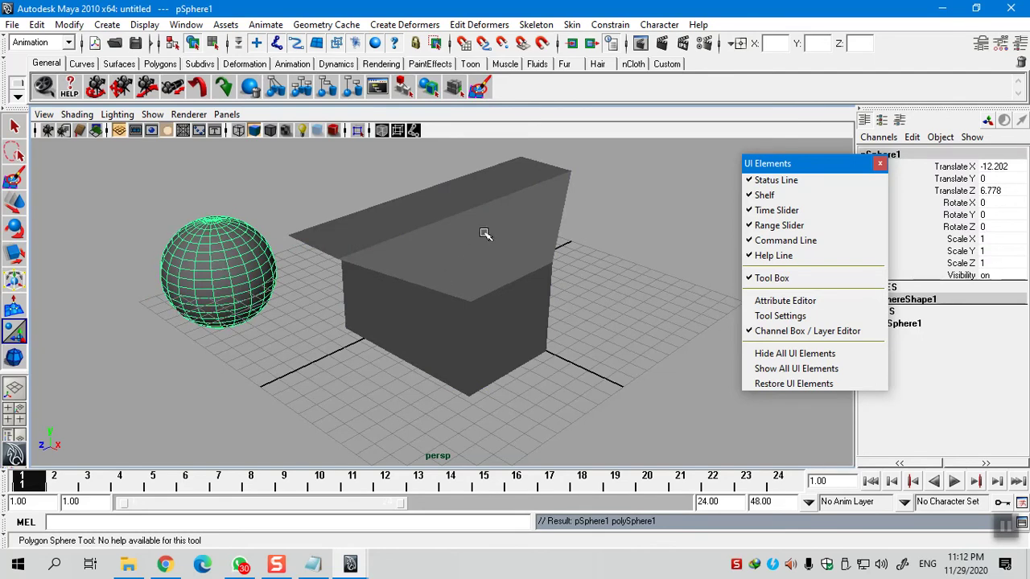
click(448, 259)
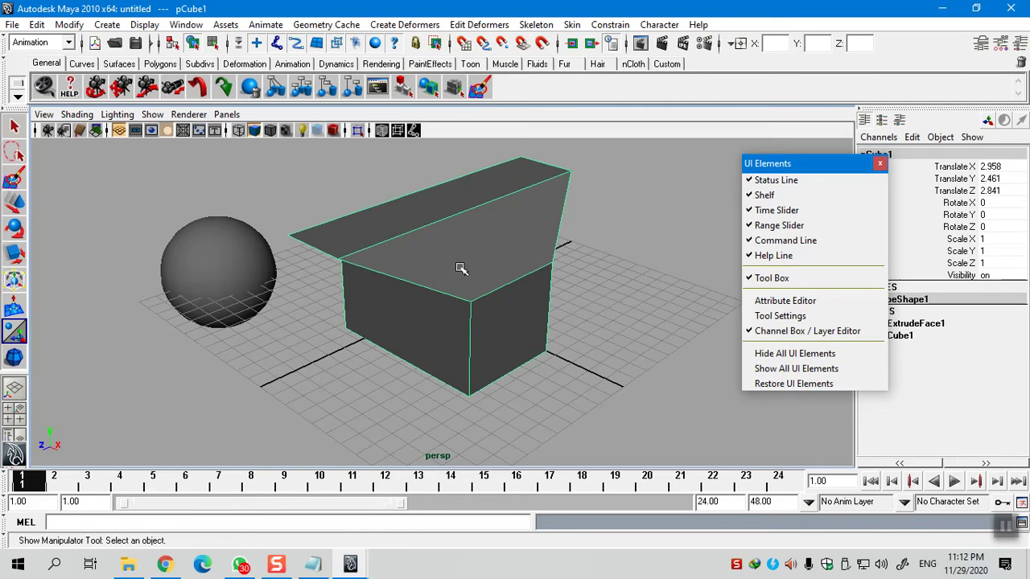
click(249, 255)
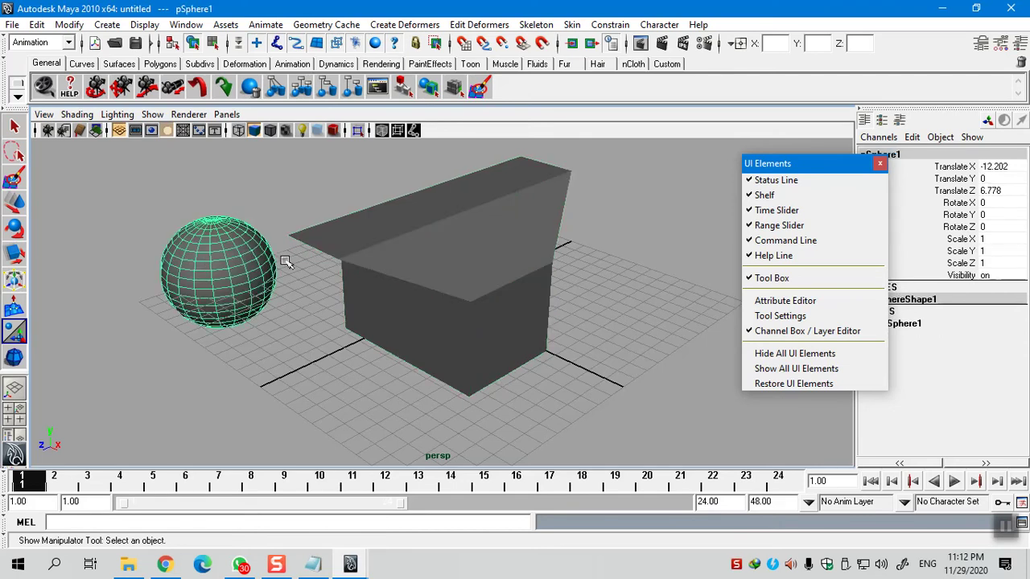
Select the extruded box, the sphere, and the box again
click(429, 235)
click(219, 255)
click(371, 255)
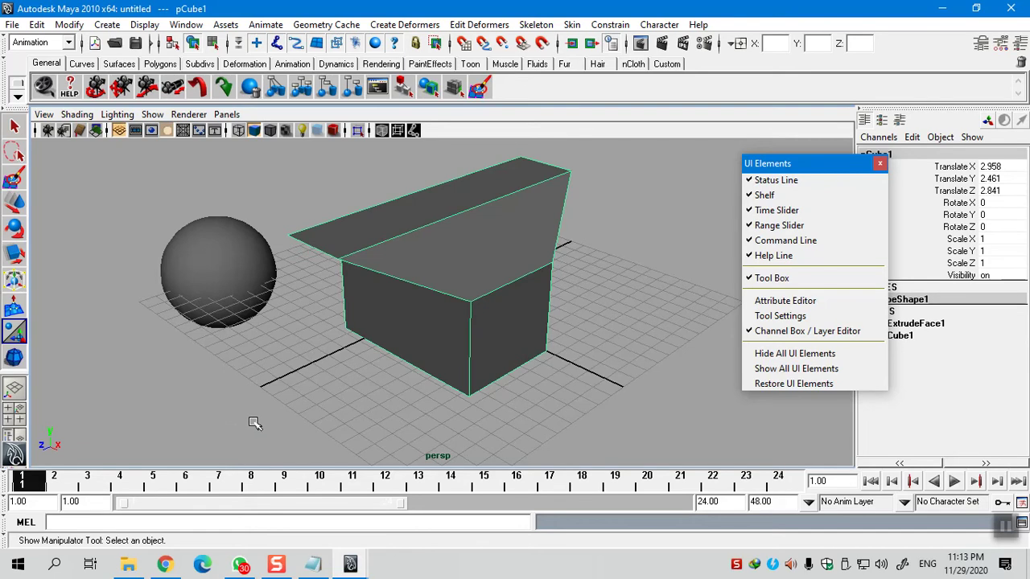
Switch to Notepad and add the shortcut lines "Select Tool q", "Move Tool w" and "Rotate Tool e" below the modes
click(313, 564)
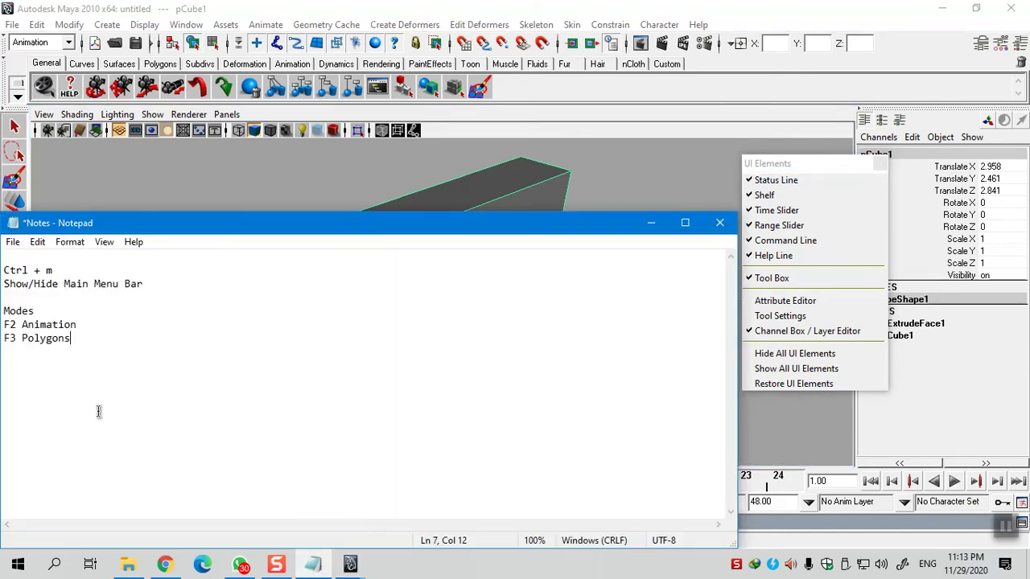
key(Return)
text(lect Tool)
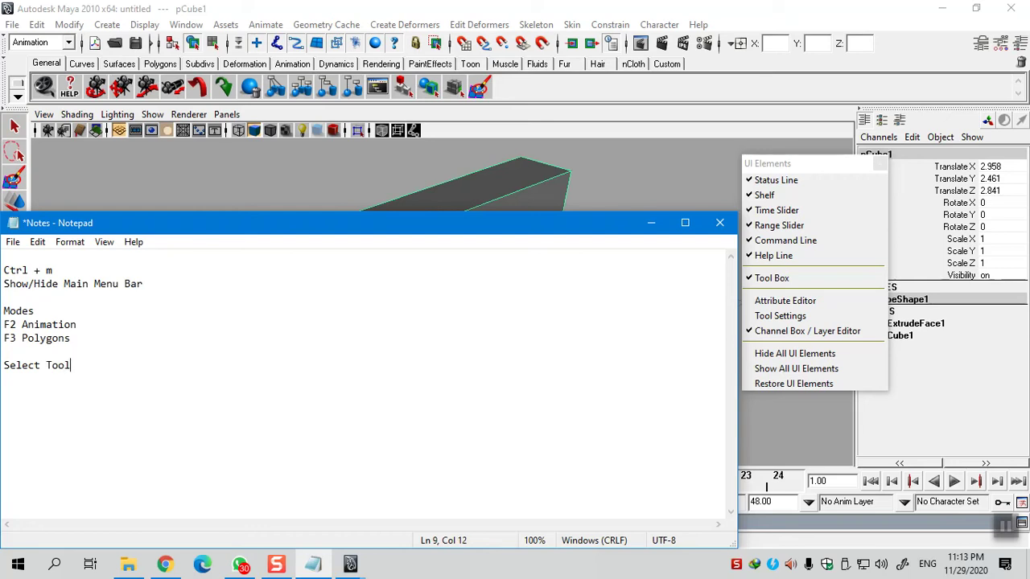
text( q)
key(Return)
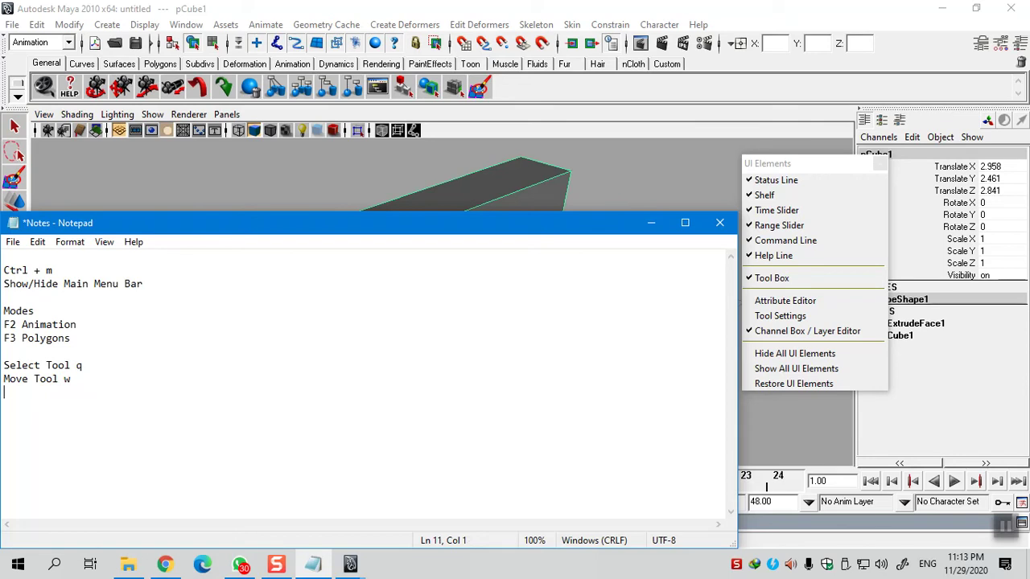
text(tate Tool e)
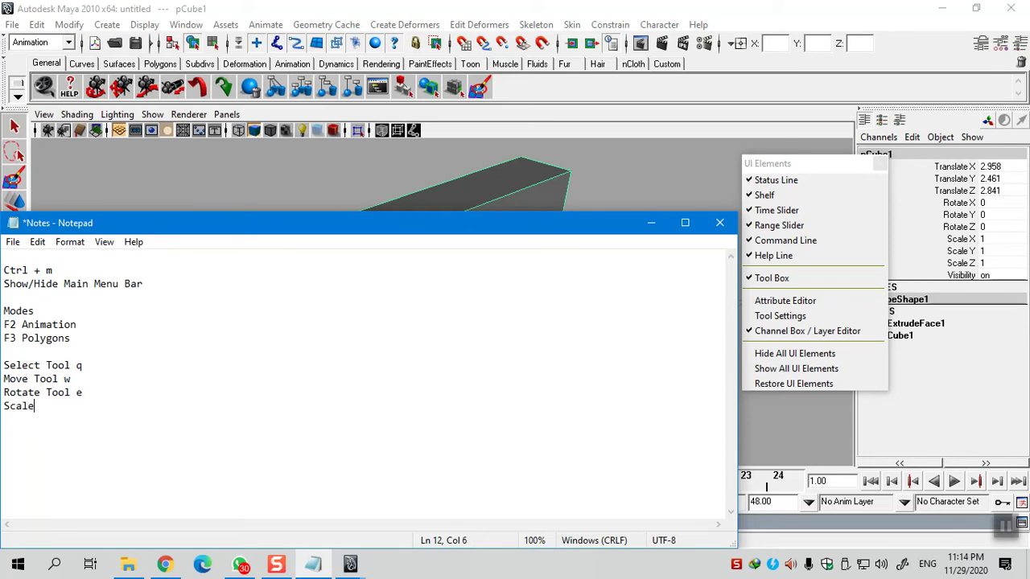
Add the lines "Scale Tool r" and "Universal Manipulator t" to the notes, and return to Maya
text(ool)
text(r Universal M)
text(anipulat)
text(or t)
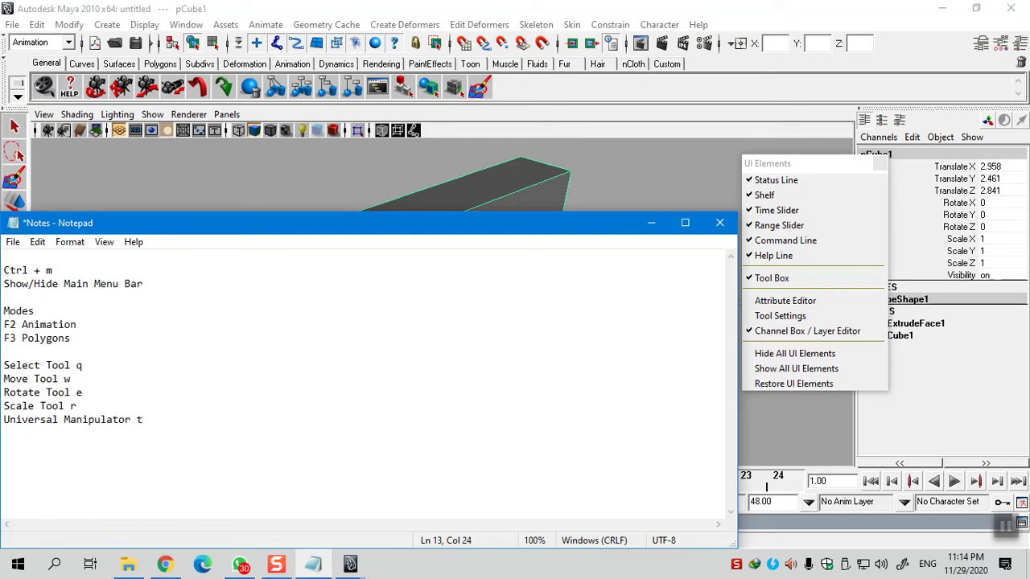
key(Return)
click(651, 223)
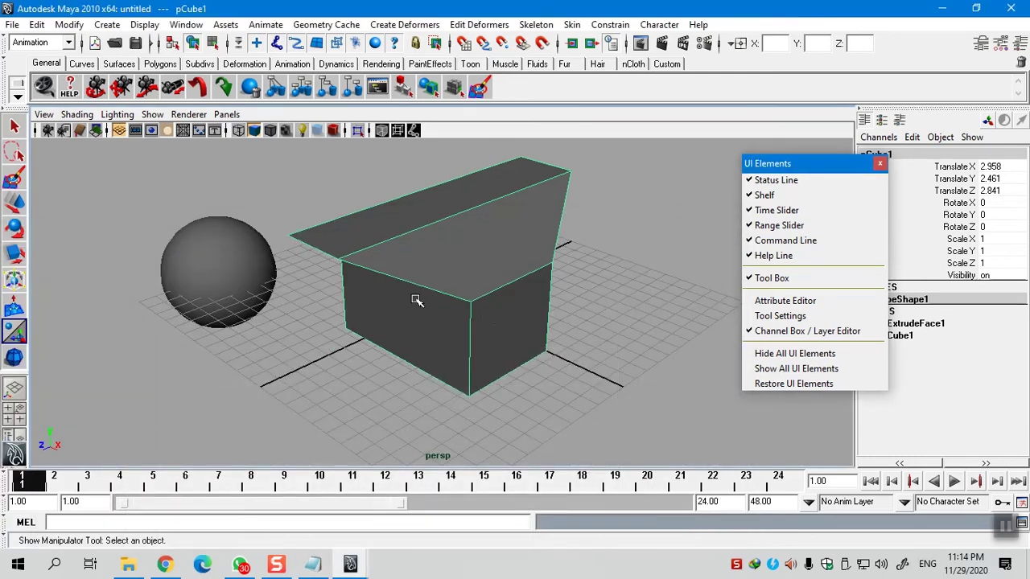
Move the sphere slightly along its Z axis to about Z 6.93
click(245, 267)
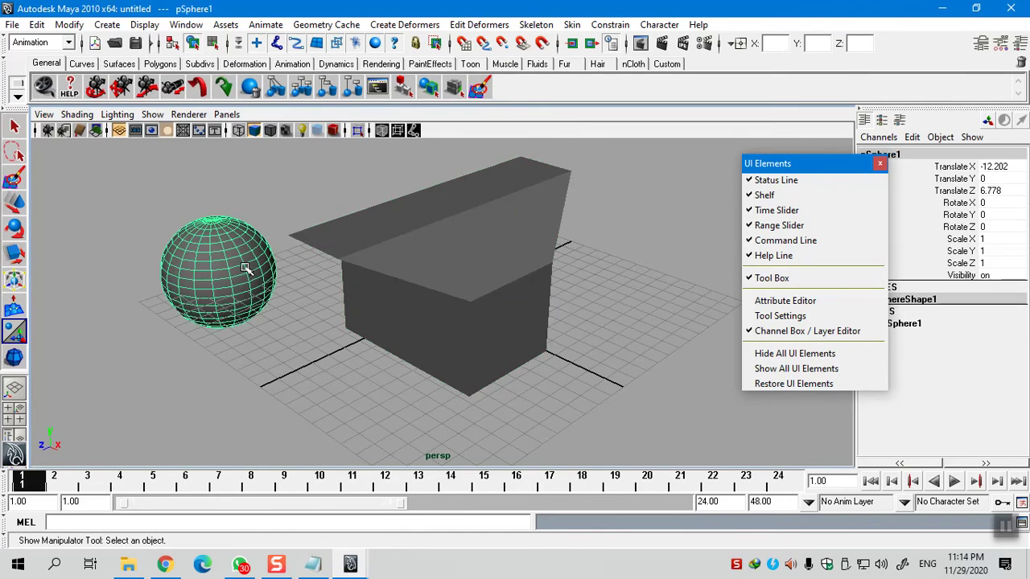
key(w)
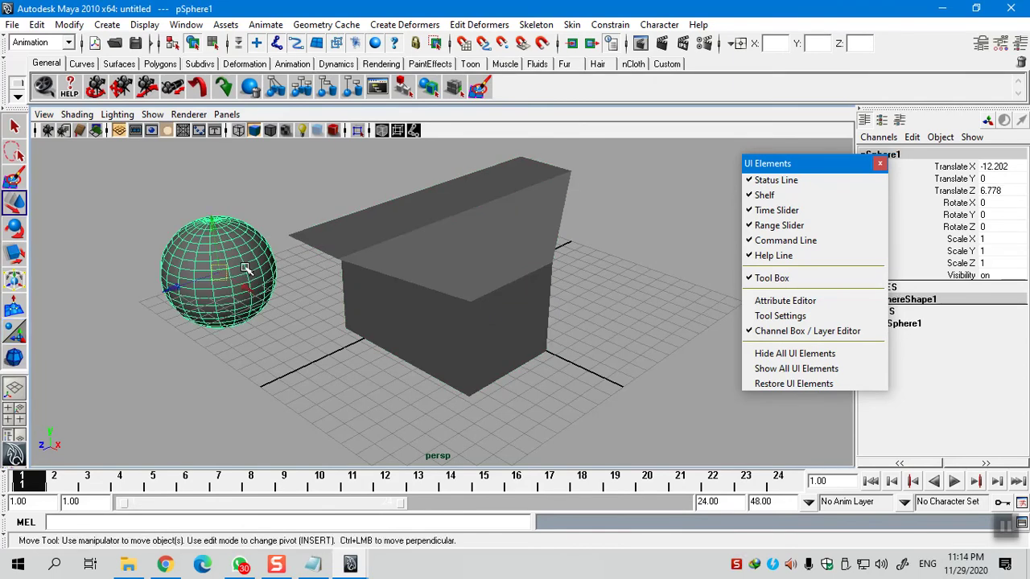
mouse_move(179, 291)
mouse_down()
mouse_move(95, 317)
mouse_move(71, 344)
mouse_move(98, 276)
mouse_move(176, 287)
mouse_up()
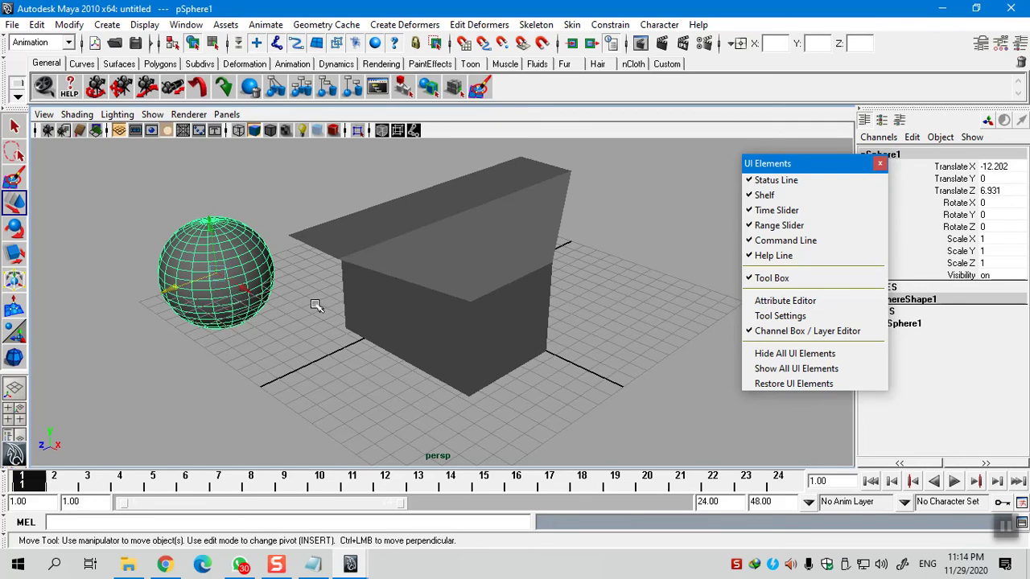
Select the box, try rotating it freely with the Rotate Tool, and undo the rotations
click(455, 238)
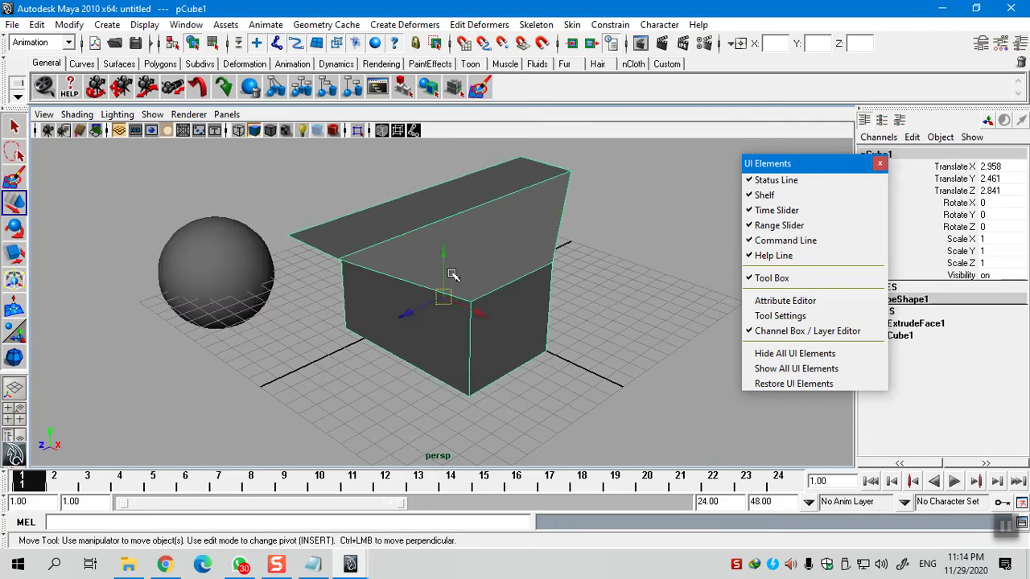
key(e)
drag(425, 255, 501, 306)
key(ctrl+z)
key(ctrl+z)
key(ctrl+z)
key(ctrl+z)
key(ctrl+z)
key(ctrl+z)
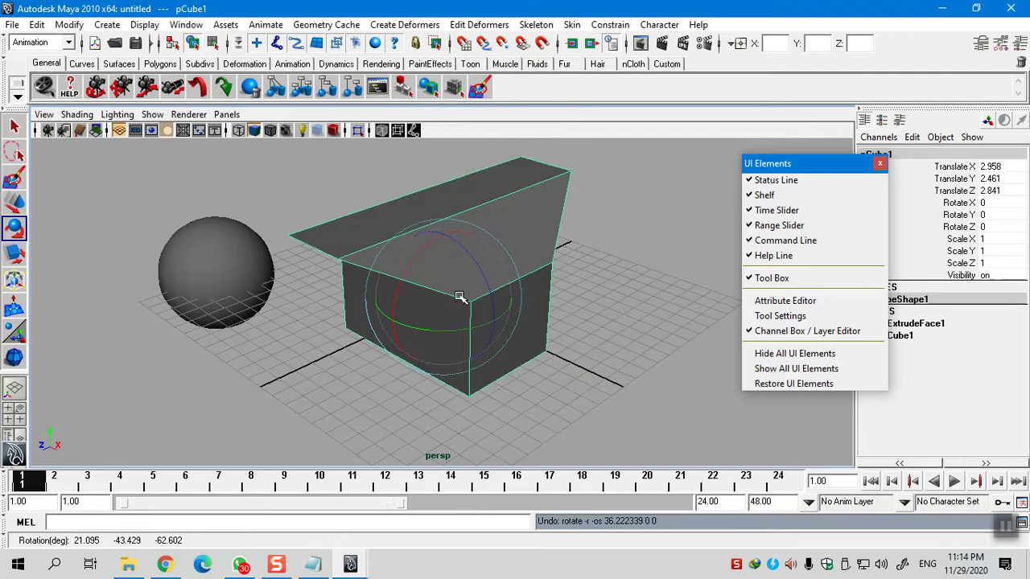
Scale the box to about 1.42 in X, 0.44 in Y and 0.08 in Z
key(r)
drag(448, 295, 415, 309)
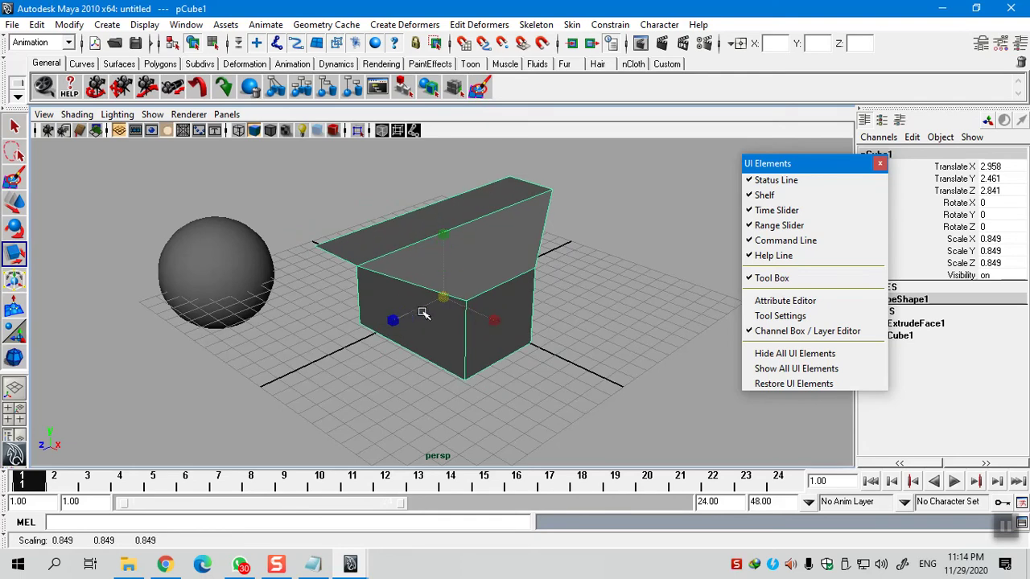
drag(487, 323, 615, 408)
drag(392, 330, 316, 318)
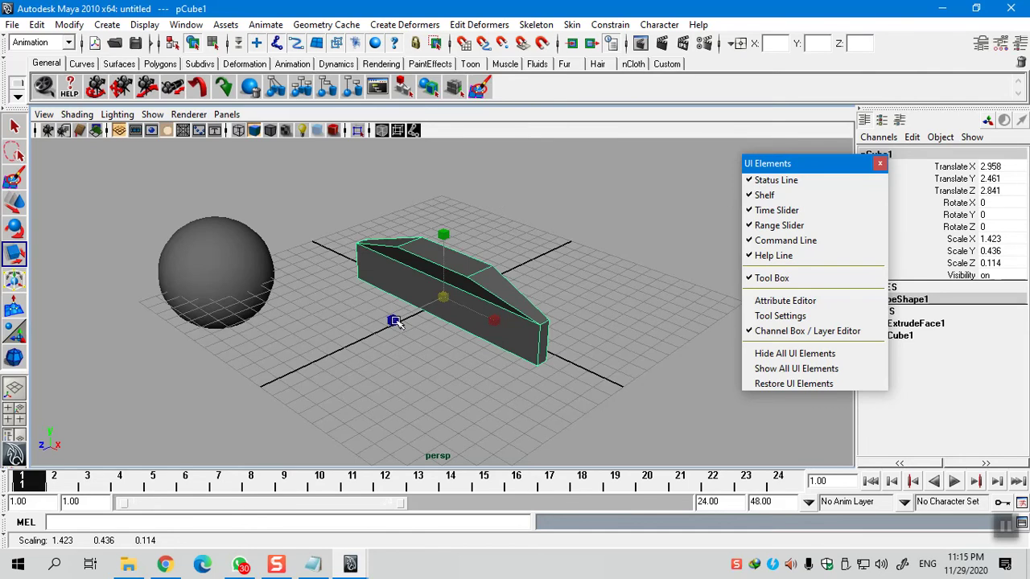
mouse_move(393, 320)
mouse_down()
mouse_move(182, 419)
mouse_move(411, 320)
mouse_up()
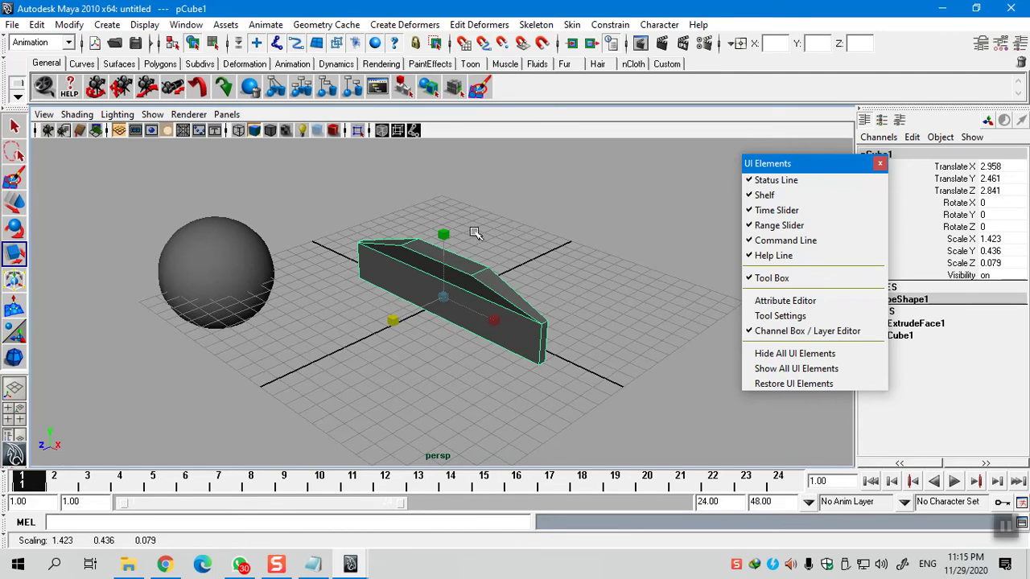
Adjust the box's height and depth, and enlarge it uniformly to a scale of about X 1.85, Y 0.50, Z 0.37
mouse_move(443, 234)
mouse_down()
mouse_move(448, 212)
mouse_move(443, 235)
mouse_up()
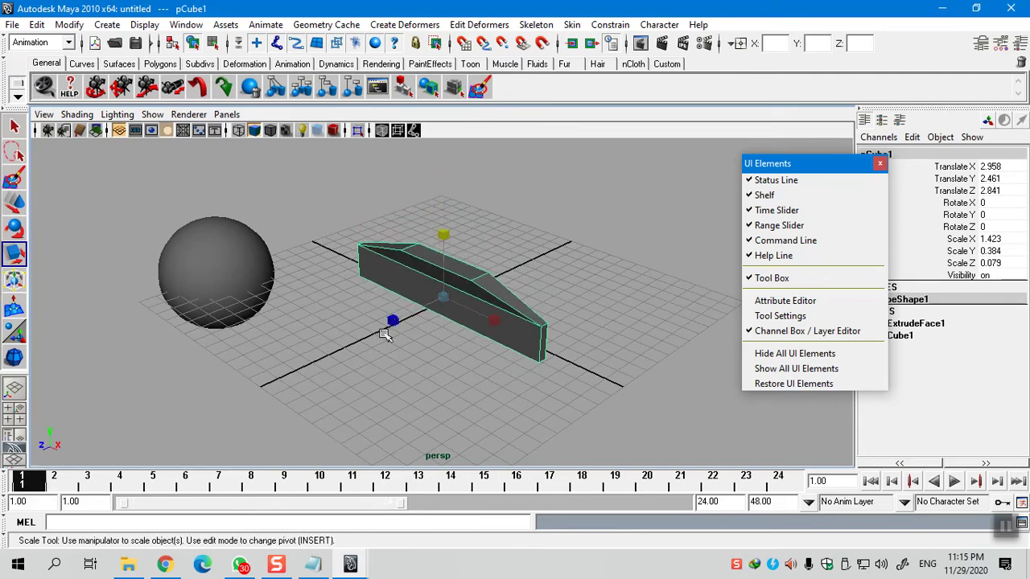
drag(392, 321, 252, 386)
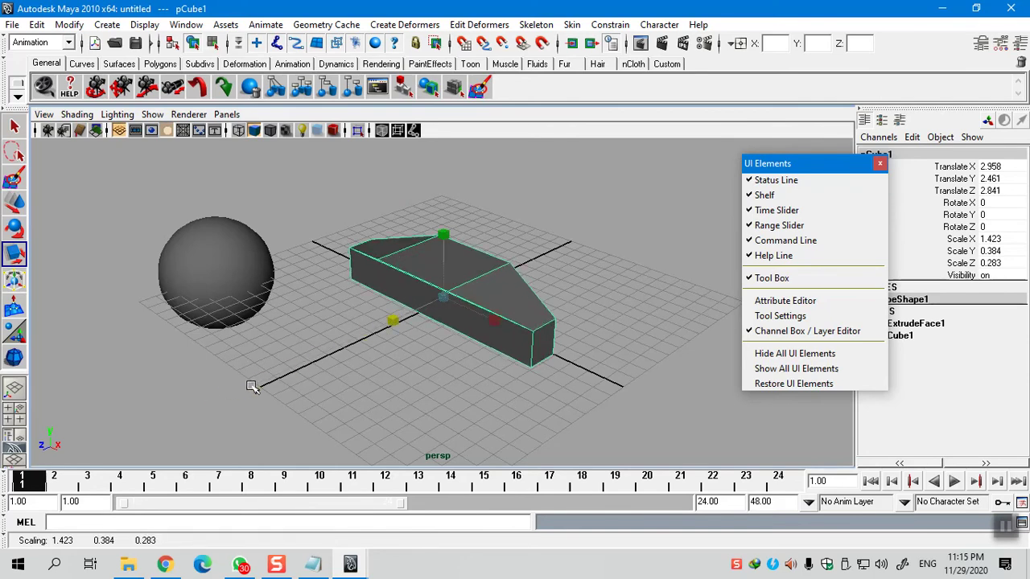
click(442, 304)
drag(447, 309, 482, 337)
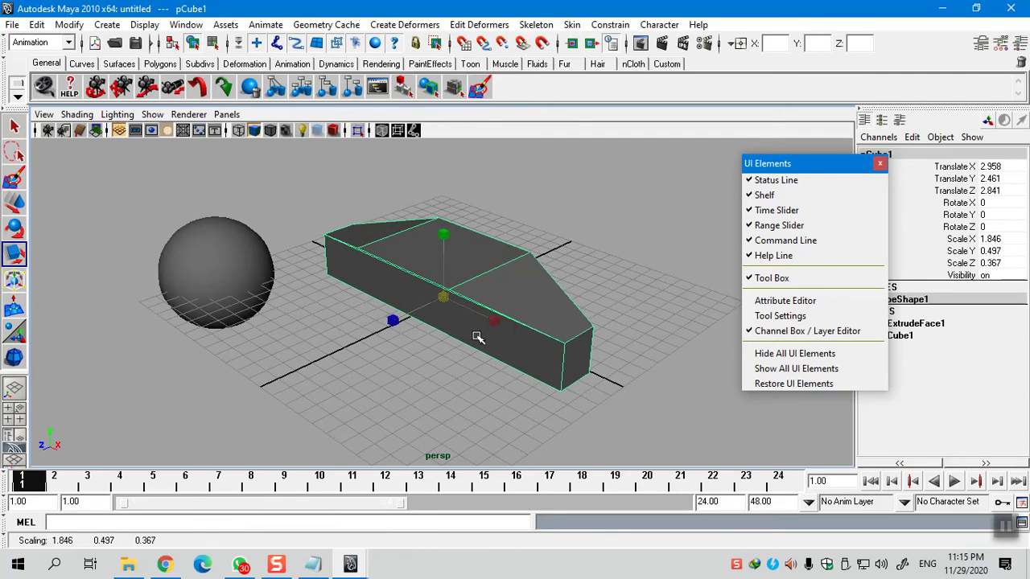
Activate the Show Manipulator tool on the box, and select the sphere
key(t)
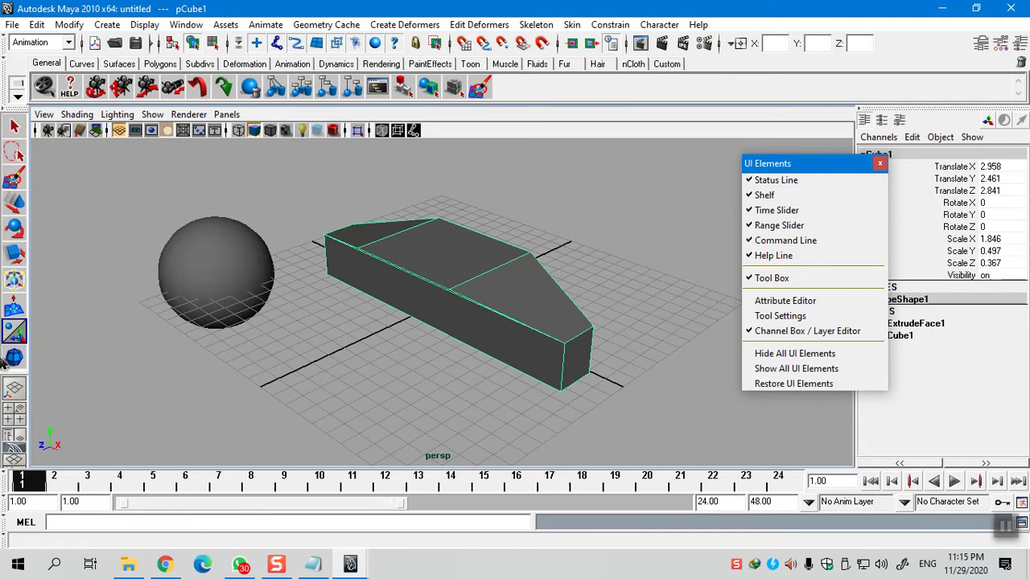
scroll(439, 318, down, 5)
scroll(442, 318, up, 5)
scroll(442, 318, up, 5)
scroll(441, 319, down, 5)
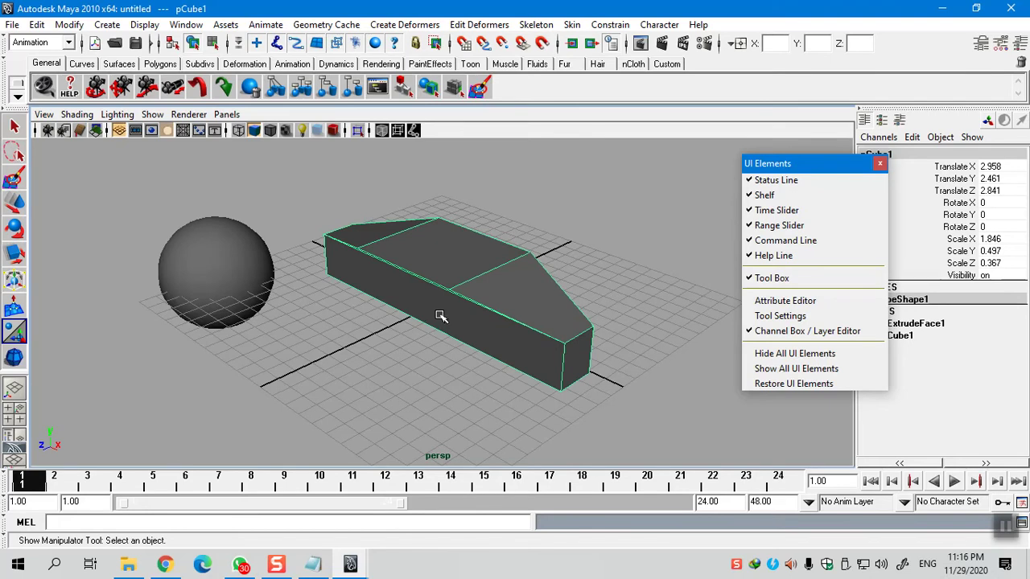
click(29, 338)
click(205, 256)
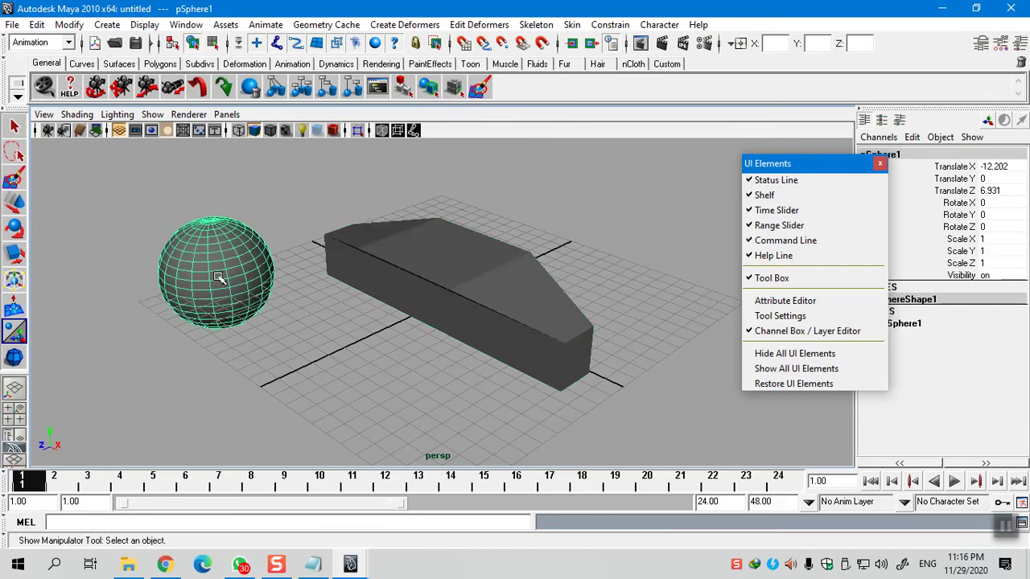
Cycle through the Select, Move, Rotate, Scale and Show Manipulator tools on the sphere, and finish on the Scale Tool
key(q)
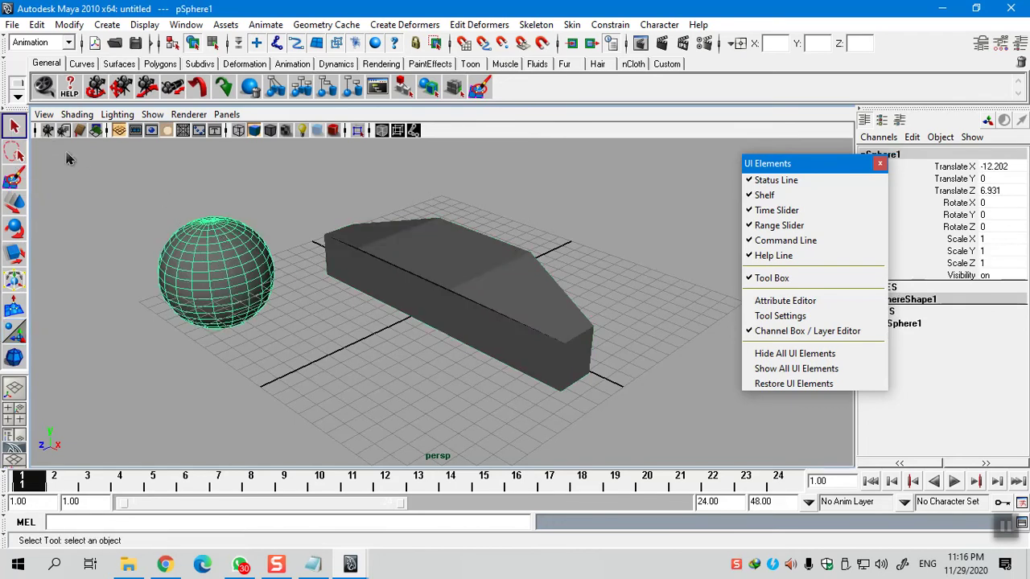
key(w)
key(e)
key(r)
key(t)
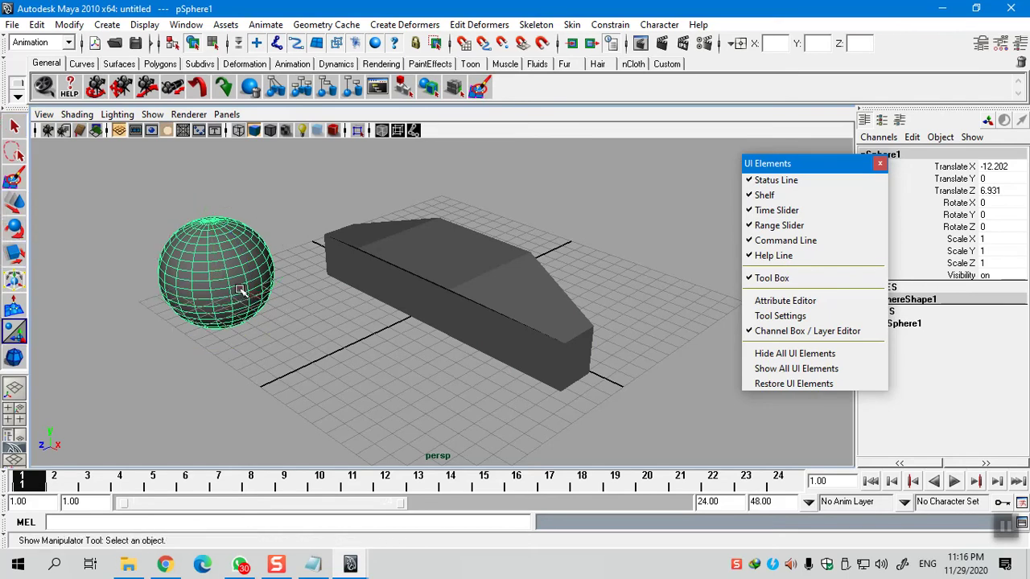
key(r)
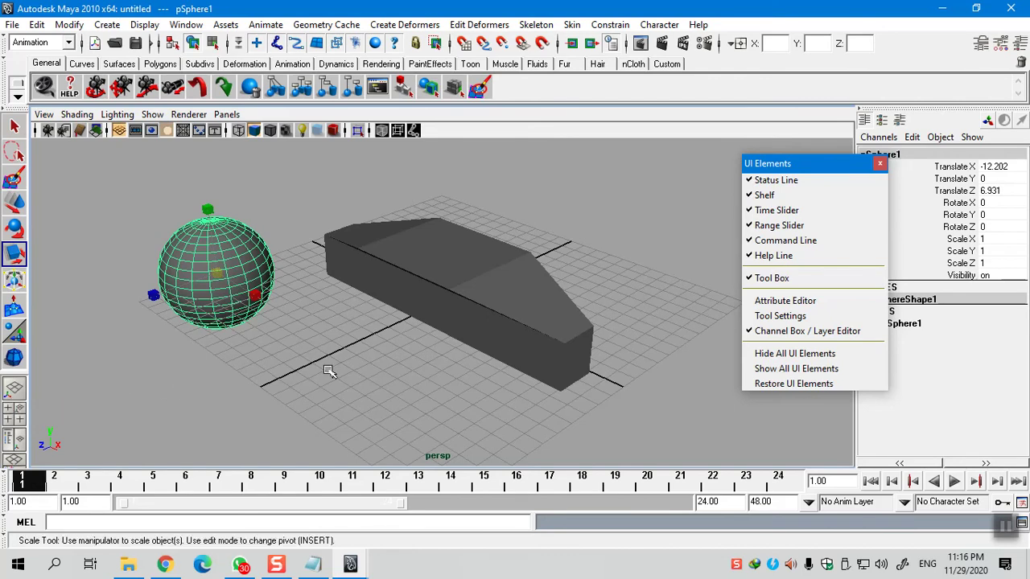
Close the floating UI Elements window
scroll(346, 353, down, 4)
scroll(348, 353, up, 4)
click(879, 165)
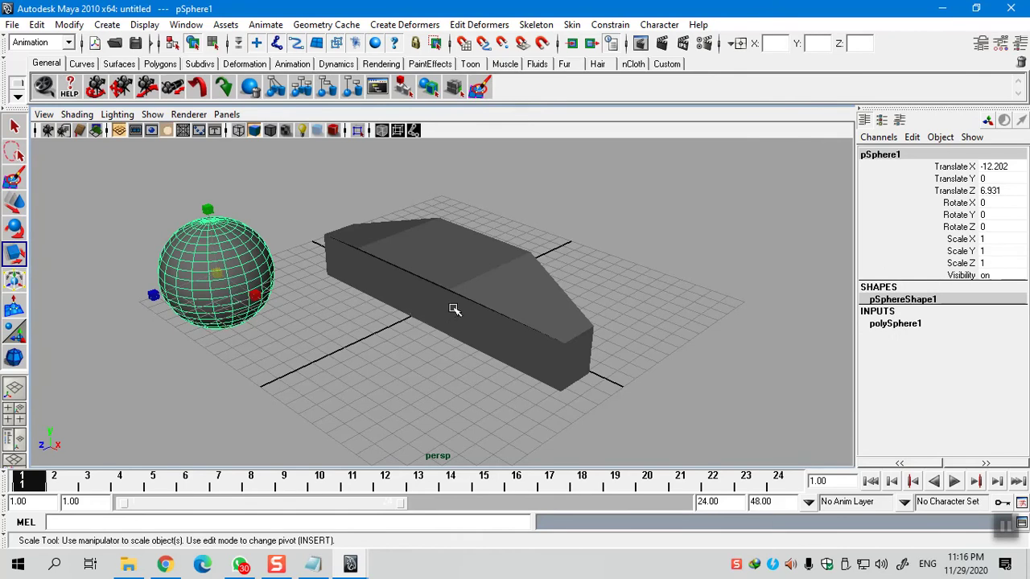
Orbit, zoom and pan the perspective view around the box and the sphere
mouse_move(441, 319)
alt+mouse_down()
mouse_move(443, 269)
mouse_move(443, 337)
alt+mouse_up()
alt+right_drag(443, 337, 397, 329)
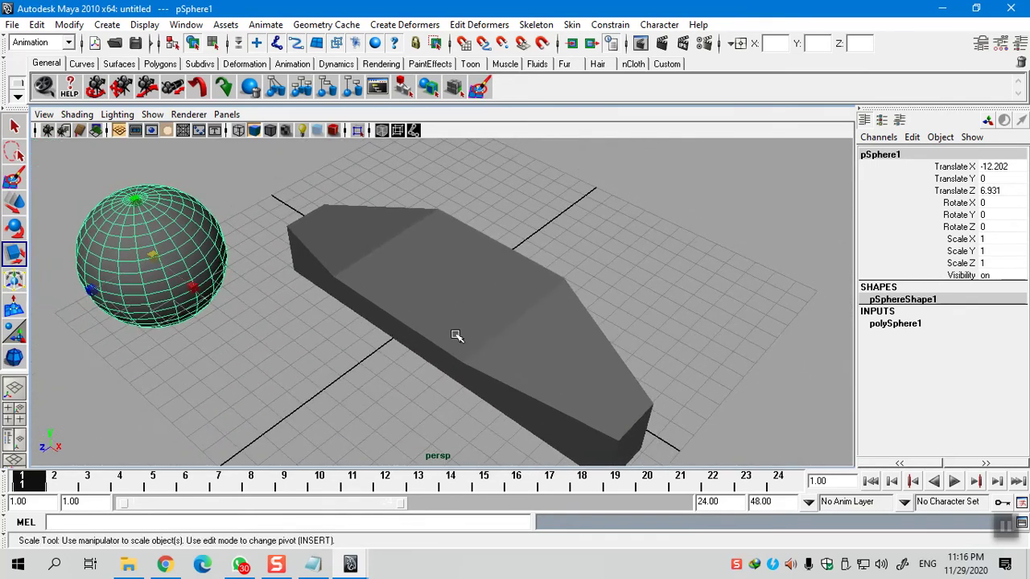
alt+drag(476, 342, 375, 320)
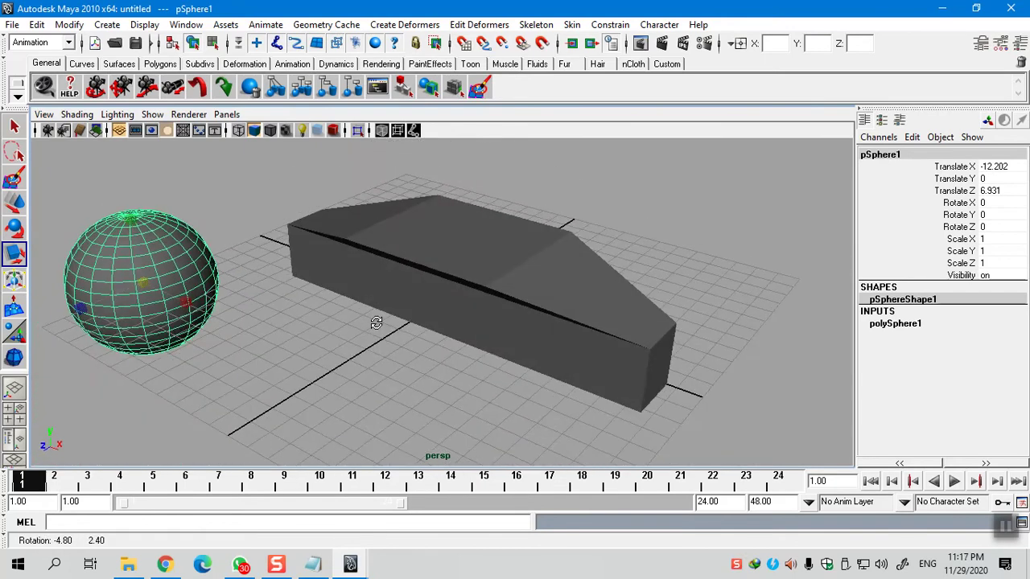
alt+middle_drag(374, 320, 453, 328)
alt+drag(453, 328, 421, 335)
alt+right_drag(421, 335, 439, 322)
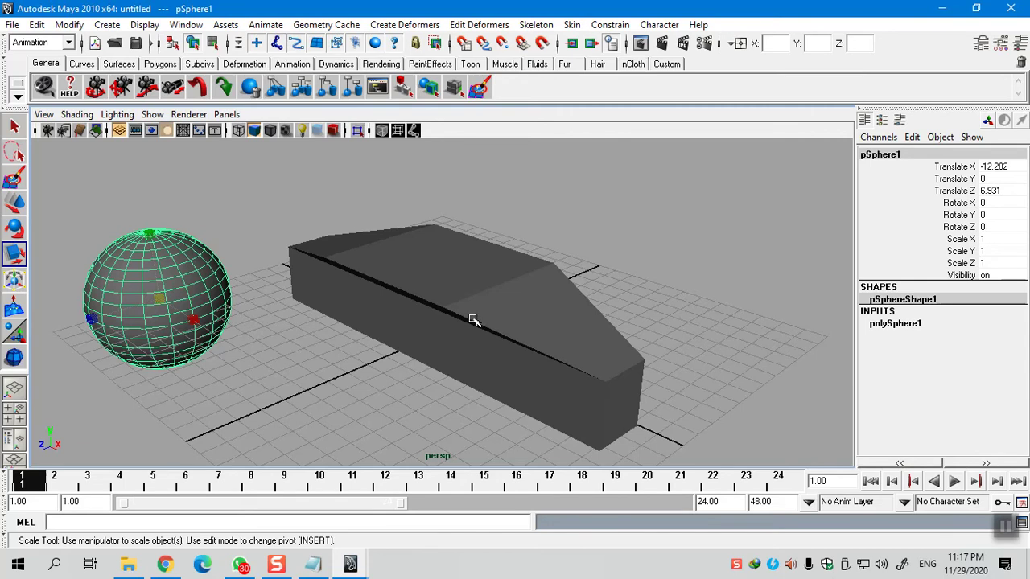
Switch to Notepad and add the heading "Zoom in/out" with the line "MMB Wheel / Alt + RMB hold"
click(313, 564)
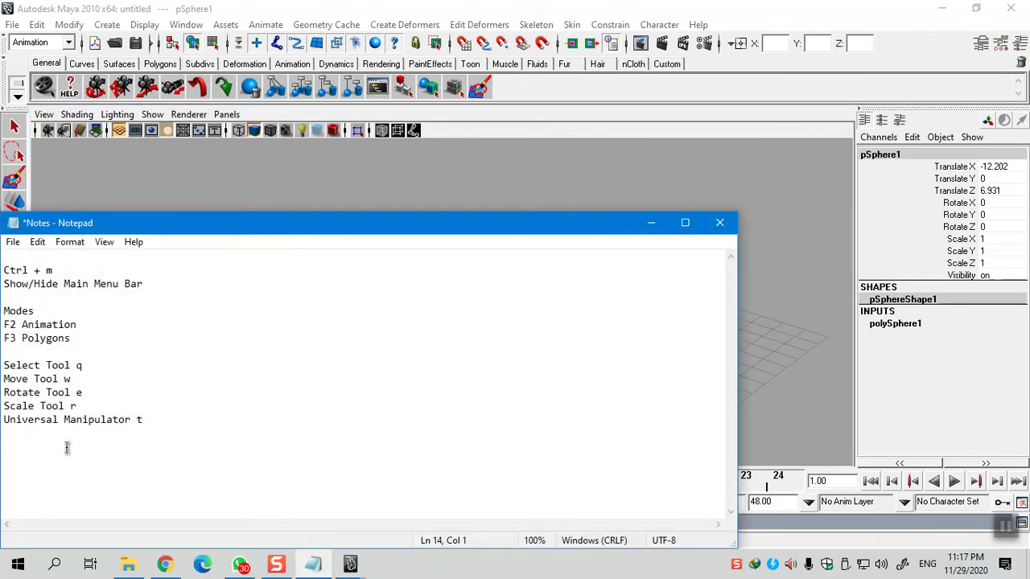
key(Return)
text(Zool)
key(BackSpace)
text(m in/out)
key(Return)
text(MMB )
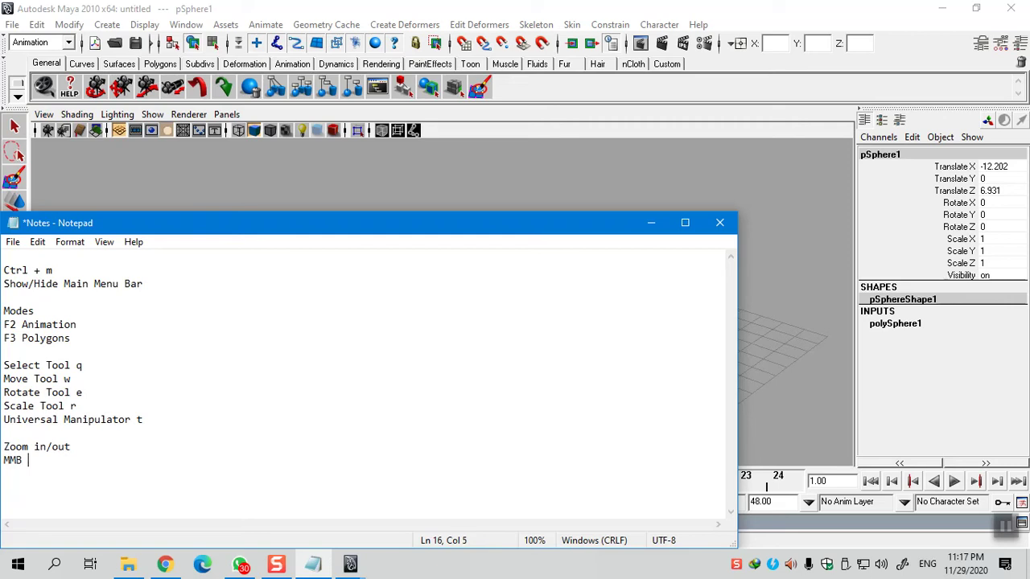
text(Wheel / Alt)
text(+ RMB)
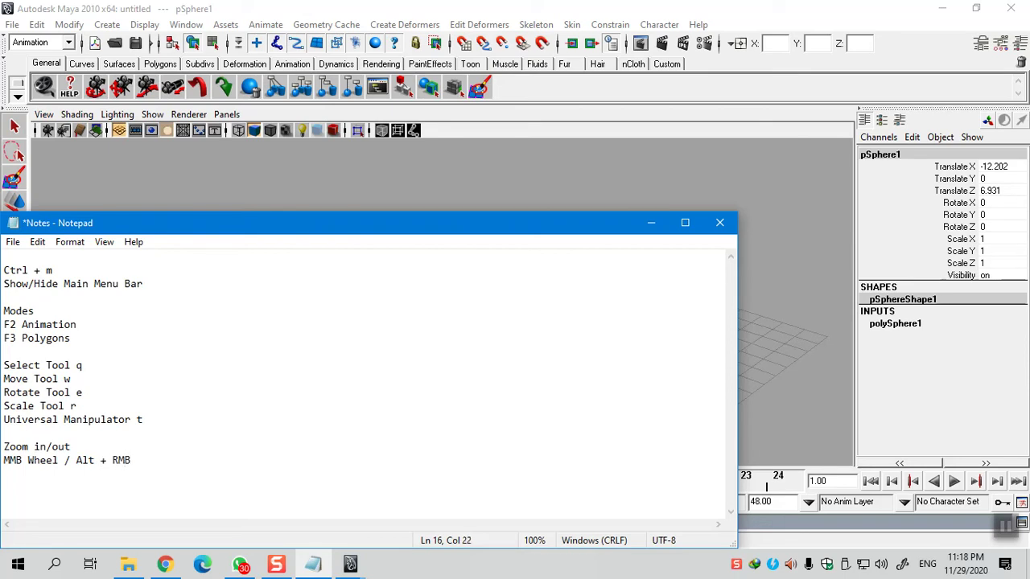
text( hold)
key(Return)
Add the line "Move the Mouse up and down / Right to Left", save the notes, and return to Maya
text(Move the Mouse up and dow)
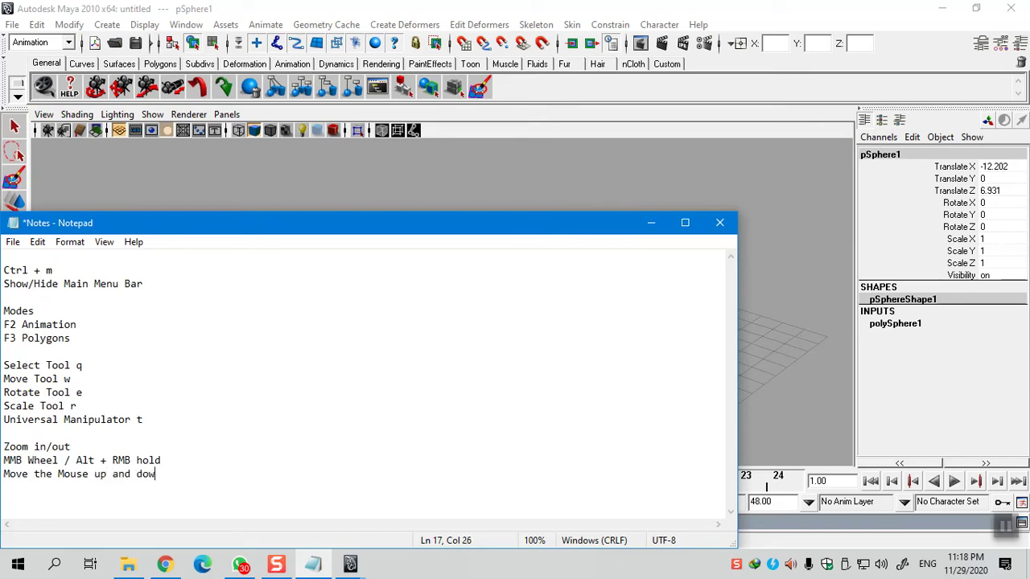
text(n / Right to Left)
key(Return)
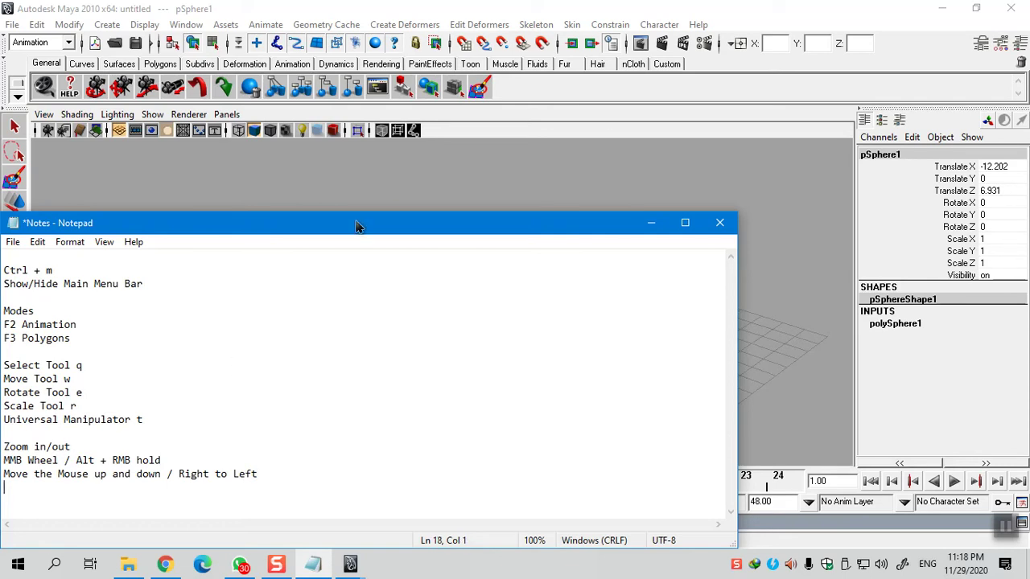
click(13, 241)
click(38, 308)
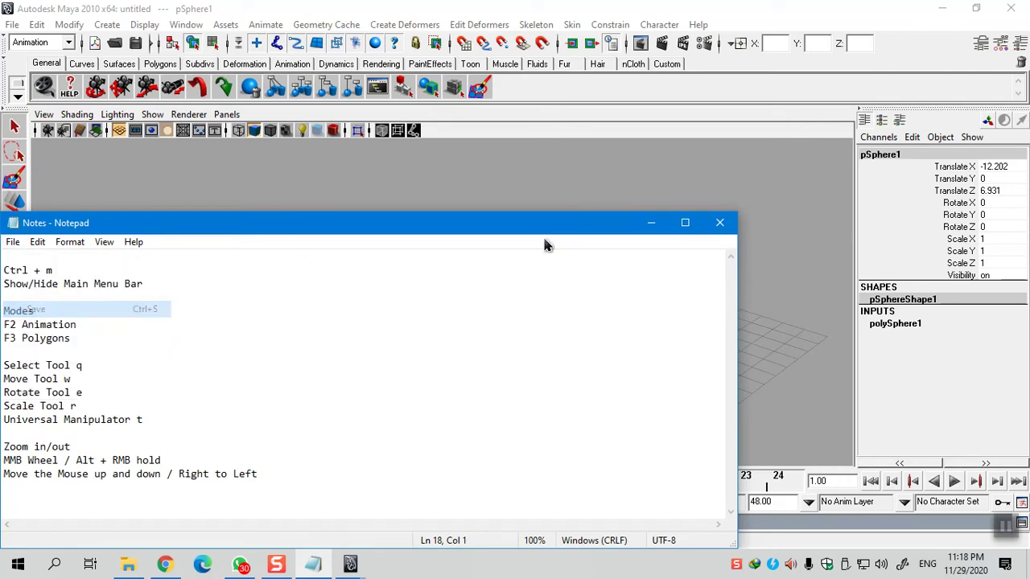
click(651, 223)
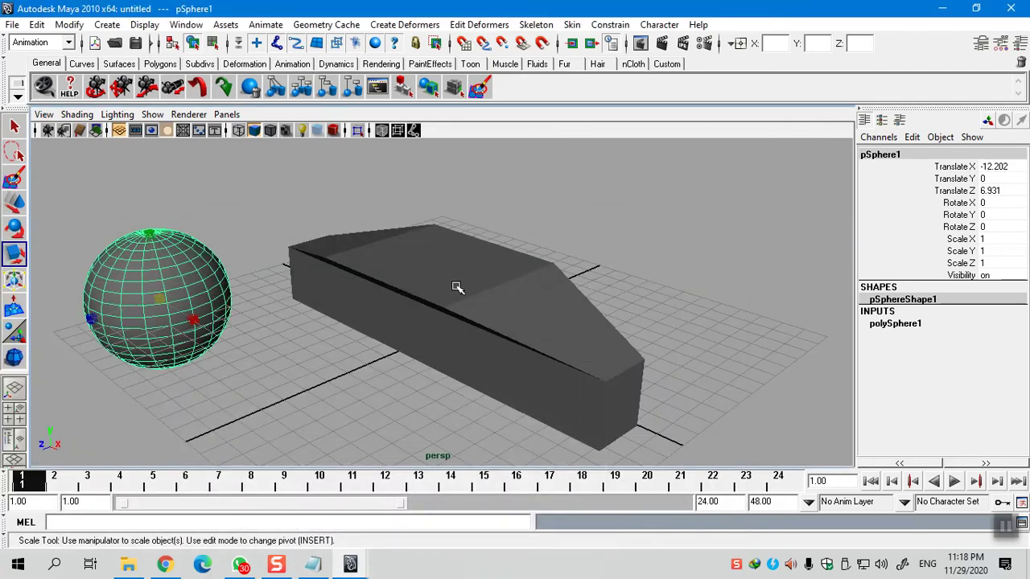
Switch to Notepad and add the line "Press and Hold Alt Key + LMB" at the end of the notes
alt+right_drag(306, 323, 326, 288)
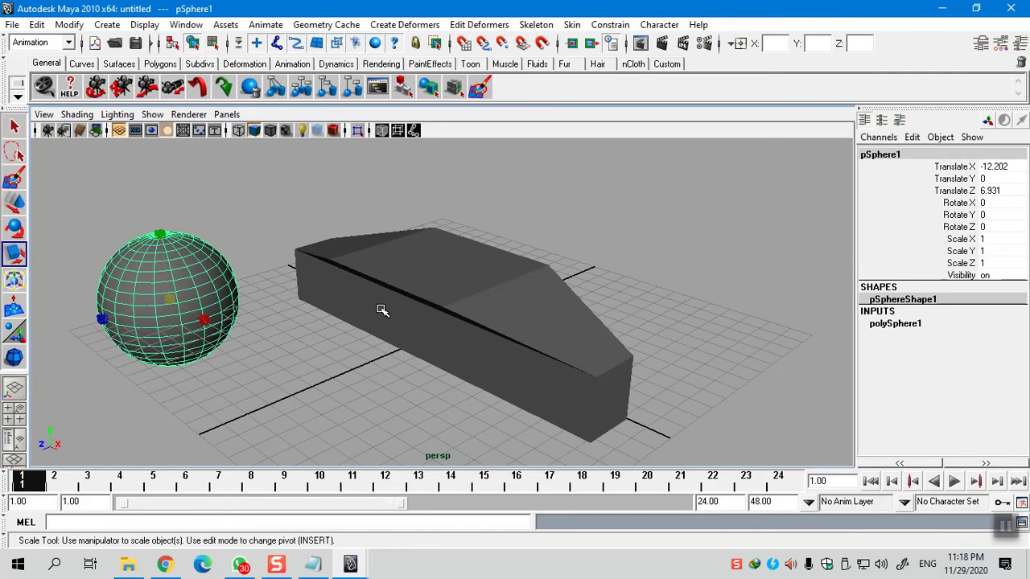
alt+drag(359, 361, 384, 365)
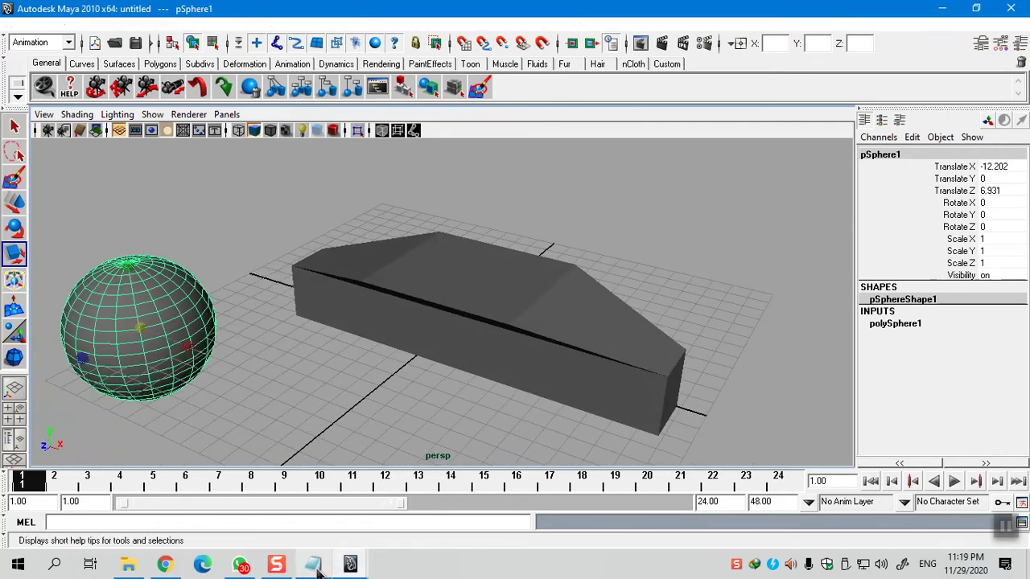
click(315, 566)
key(Return)
text(MM)
key(BackSpace)
key(BackSpace)
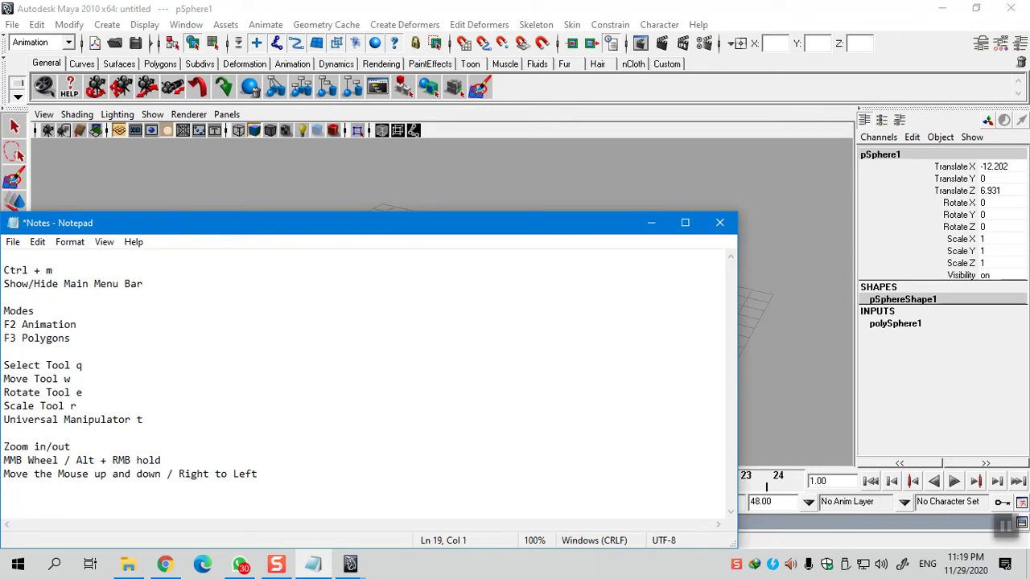
text(Press and Hold Alt )
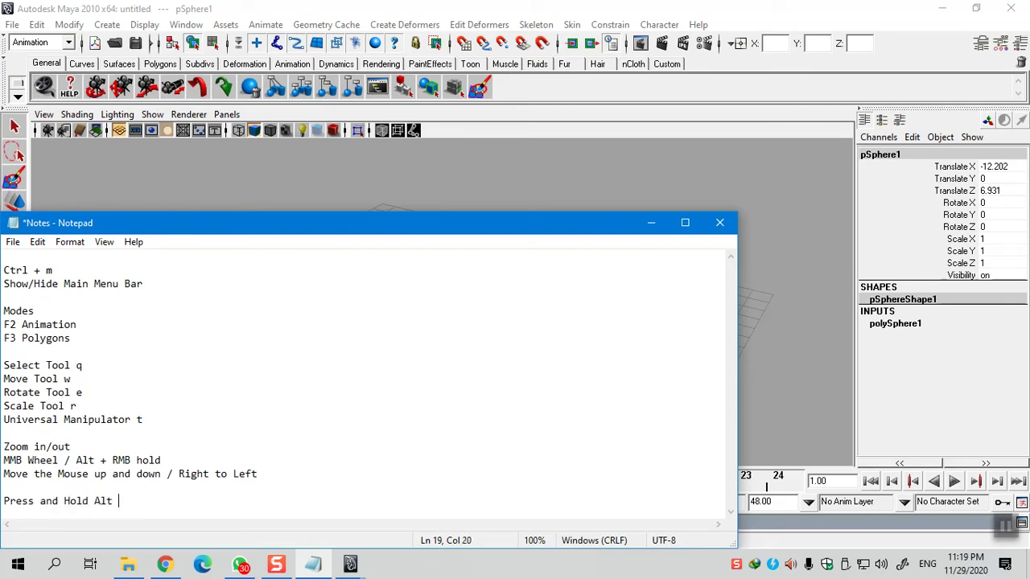
text(Key + LMB)
Copy the line "Move the Mouse up and down / Right to Left" below the "Press and Hold Alt Key + LMB" line
drag(272, 478, 4, 478)
key(ctrl+c)
right_click(27, 477)
click(62, 296)
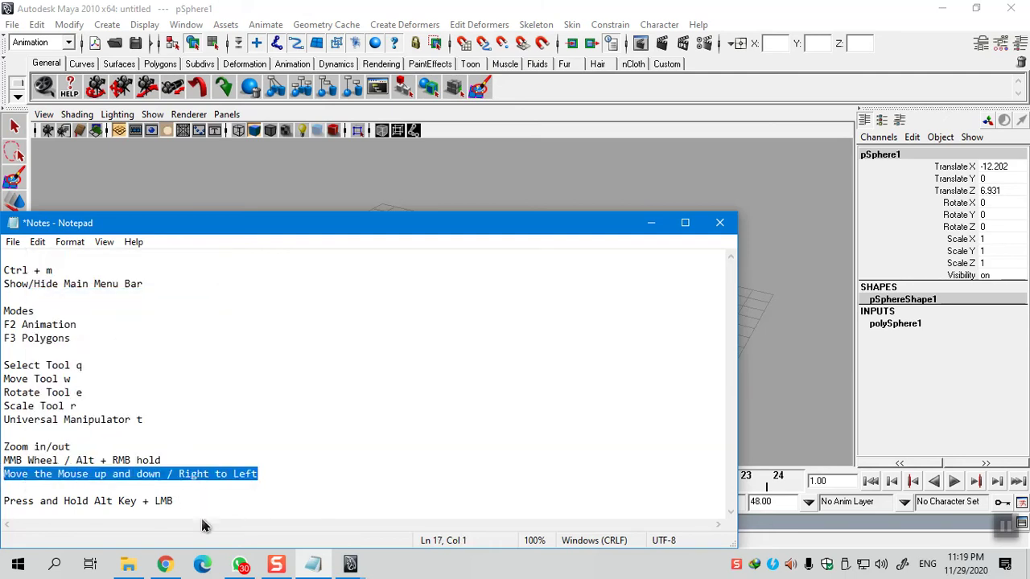
click(182, 503)
key(Return)
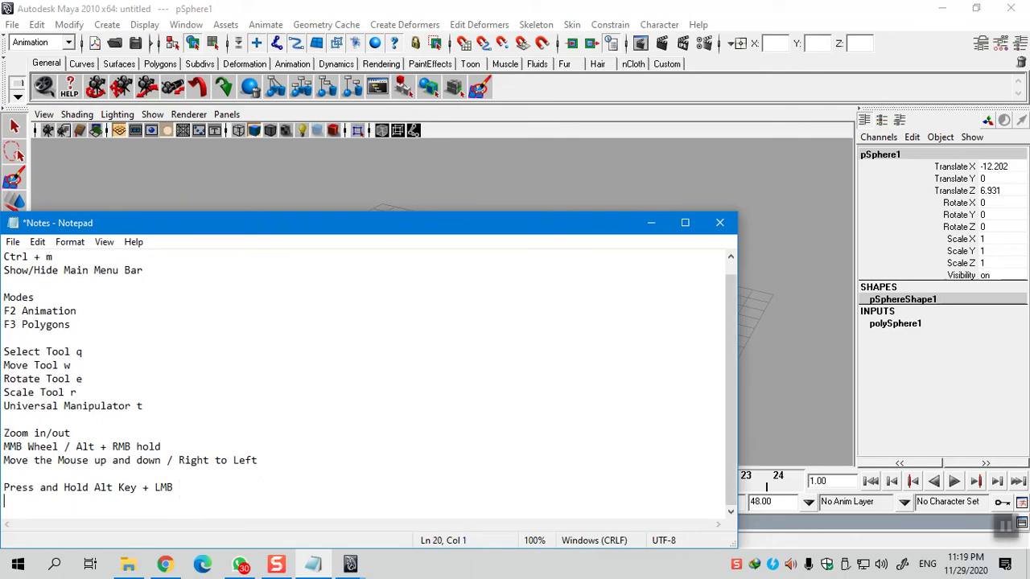
key(ctrl+v)
Insert the heading "Rotate the Camera" above the "Press and Hold Alt Key + LMB" line
key(Up)
key(Left)
key(Left)
key(Left)
key(Left)
key(Left)
key(Left)
key(Left)
key(Left)
key(Left)
key(Left)
key(Left)
key(Left)
key(Left)
key(Left)
key(Left)
key(Left)
key(Left)
key(Left)
key(Left)
key(Left)
key(Left)
key(Left)
key(Return)
key(Up)
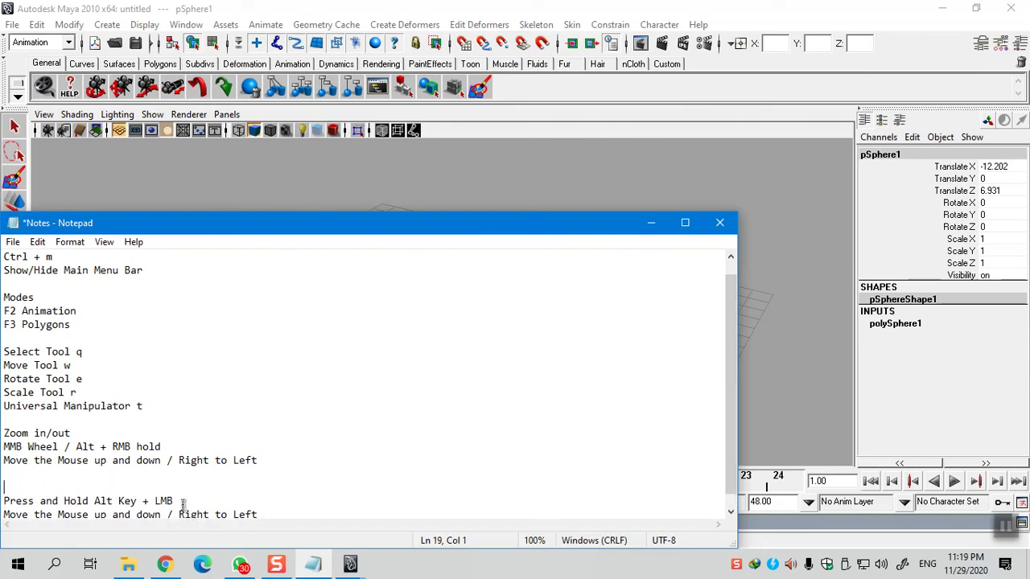
text(Rotate the Camera)
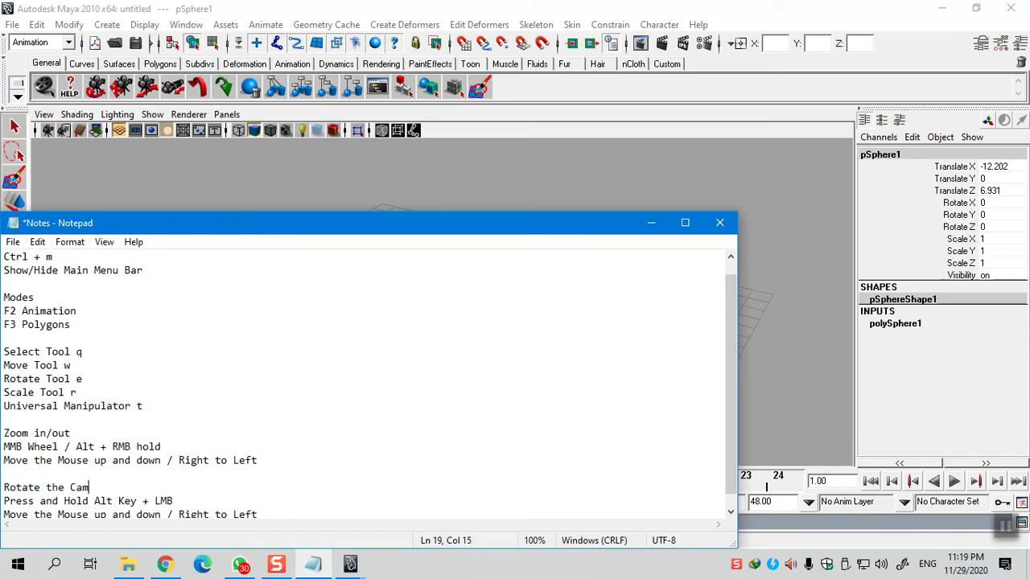
Insert the heading "Zoom the Camera" above "Zoom in/out", separated from the tool shortcuts by a blank line
key(Up)
key(Up)
key(Up)
key(Up)
text(Zoom the Camera)
key(Up)
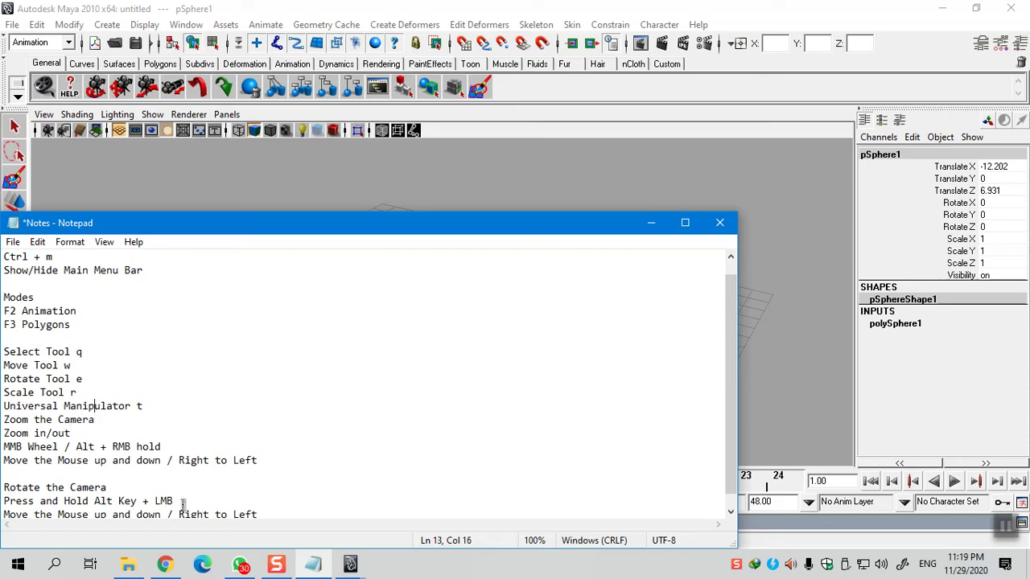
key(End)
key(Return)
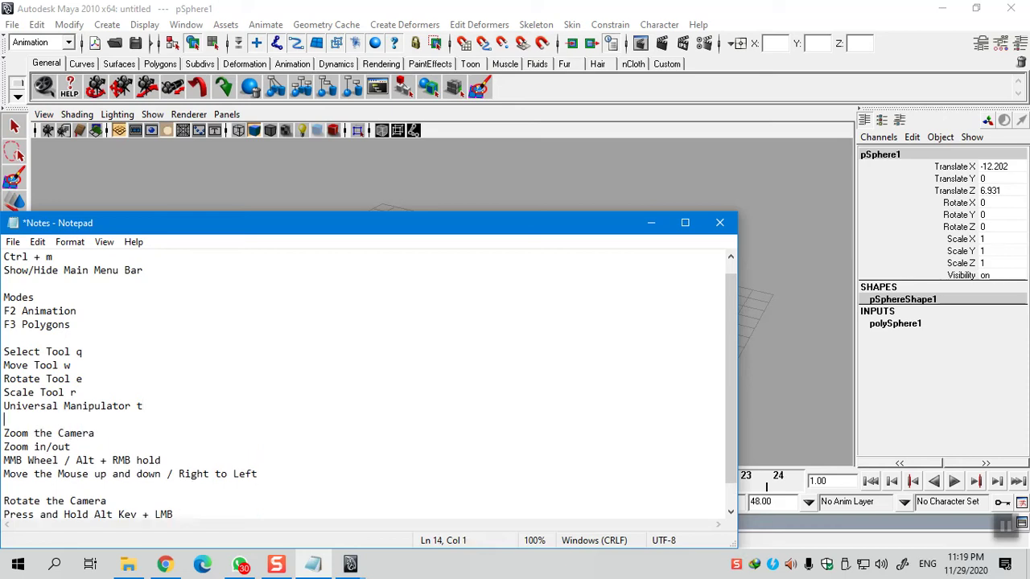
Save the notes and add the heading "Pan the Camera" after a blank line at the end
scroll(180, 492, down, 1)
click(296, 499)
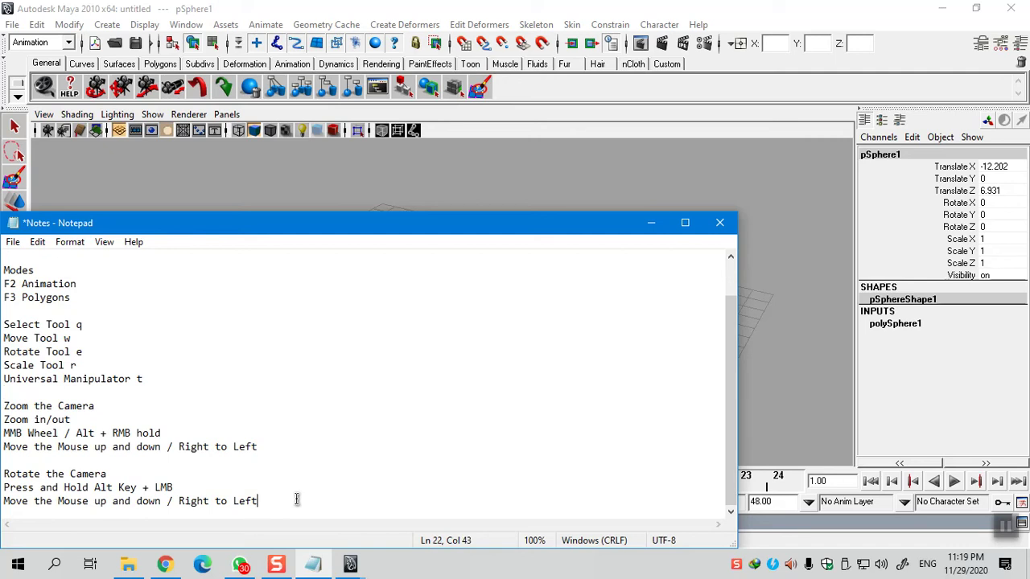
key(Return)
key(Return)
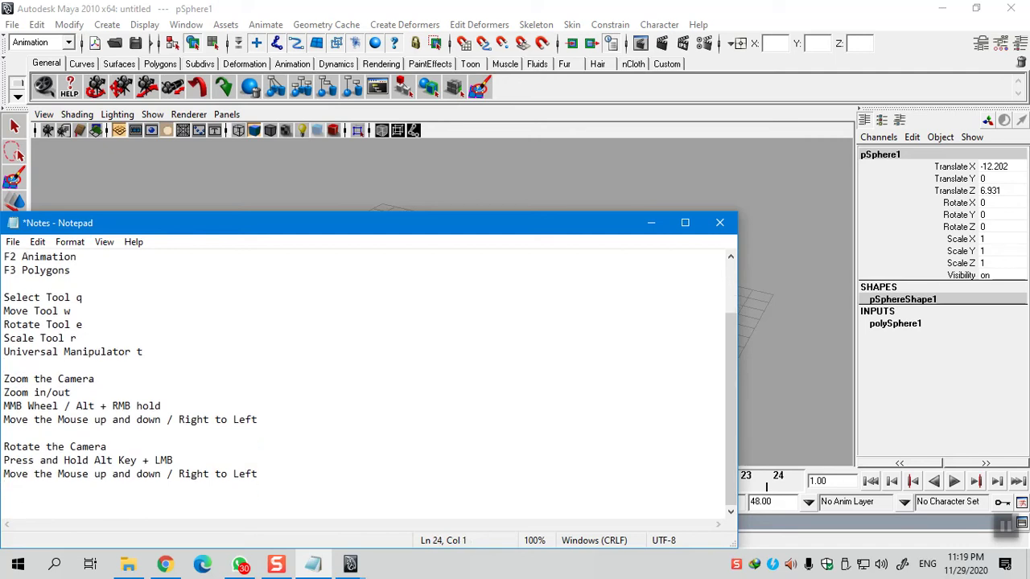
click(12, 242)
click(36, 309)
text(Pan the Camera)
key(Return)
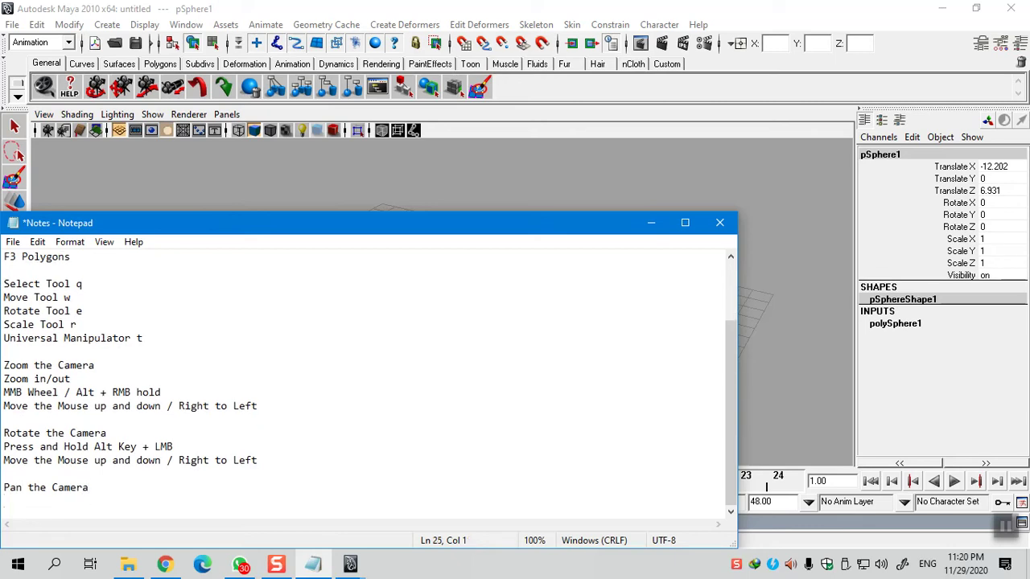
Add "MMB click and Hold" and the copied mouse movement line under "Pan the Camera", and return to Maya
text(MMB)
text(click and Hold)
key(Return)
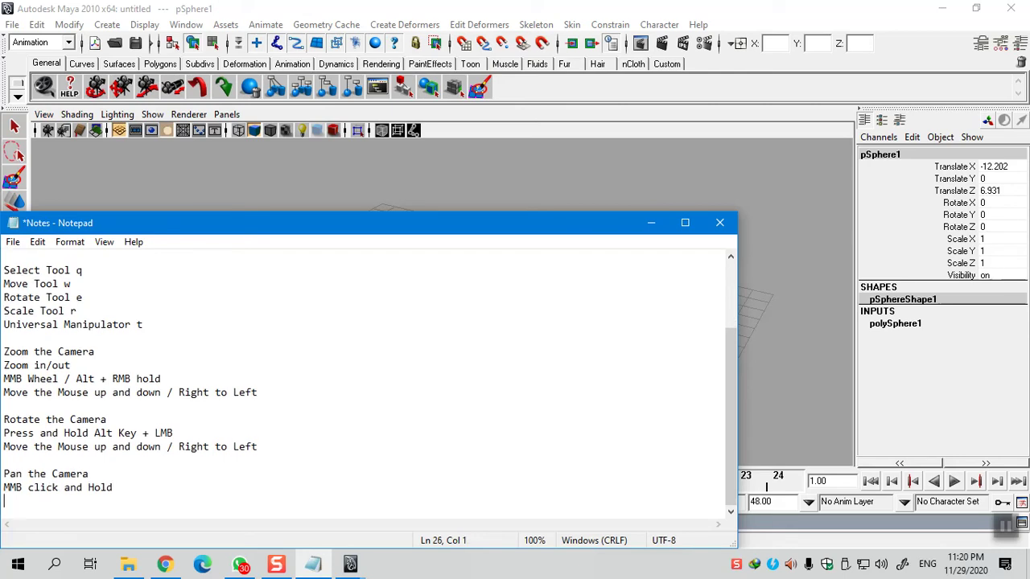
key(ctrl+v)
key(Return)
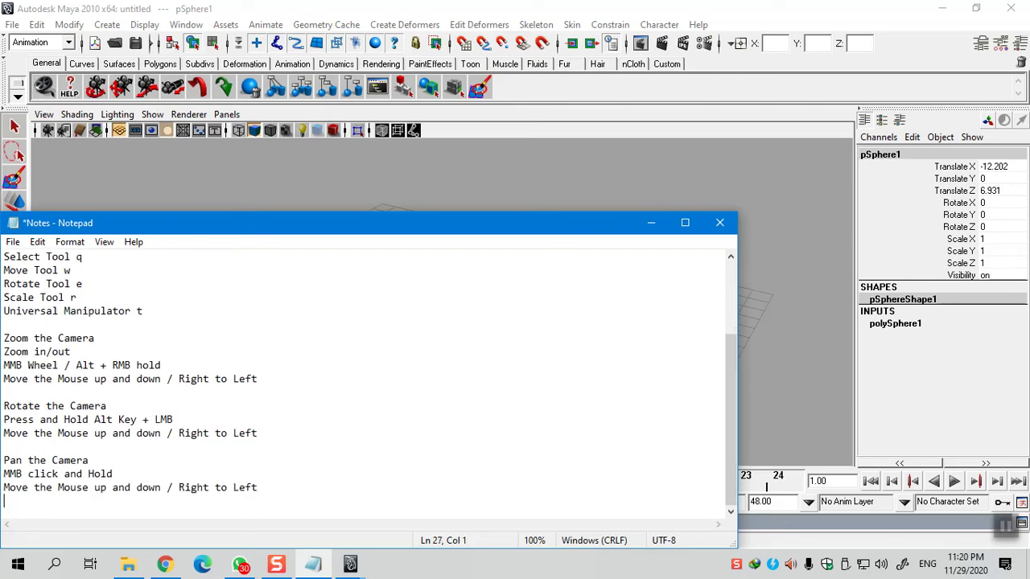
click(651, 223)
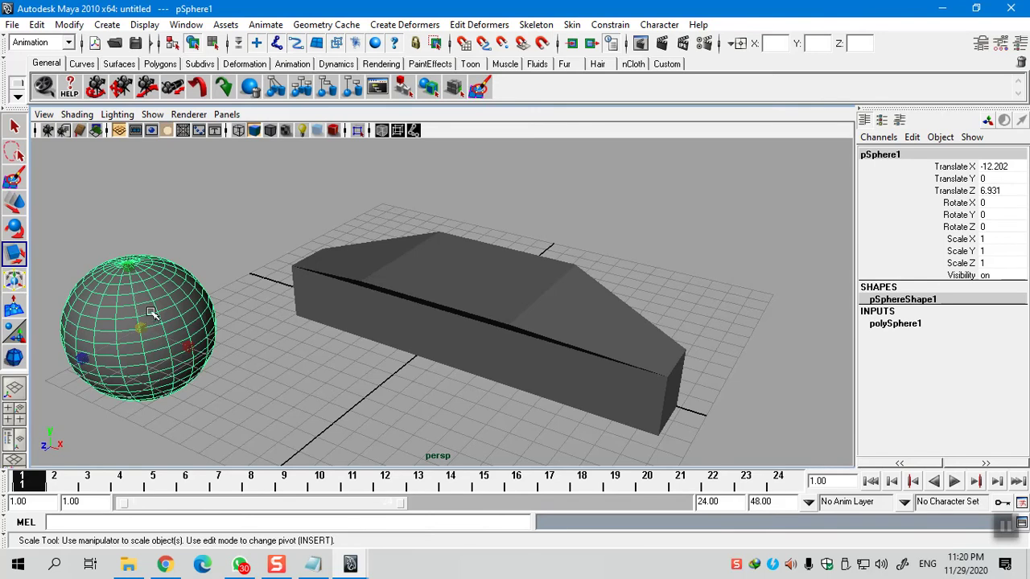
Pan, zoom and orbit the perspective view around the sphere and the box
alt+middle_drag(151, 305, 357, 278)
mouse_move(198, 276)
alt+middle_down()
mouse_move(374, 280)
mouse_move(281, 281)
mouse_move(288, 217)
mouse_move(306, 297)
mouse_move(306, 232)
mouse_move(300, 298)
mouse_move(214, 281)
alt+middle_up()
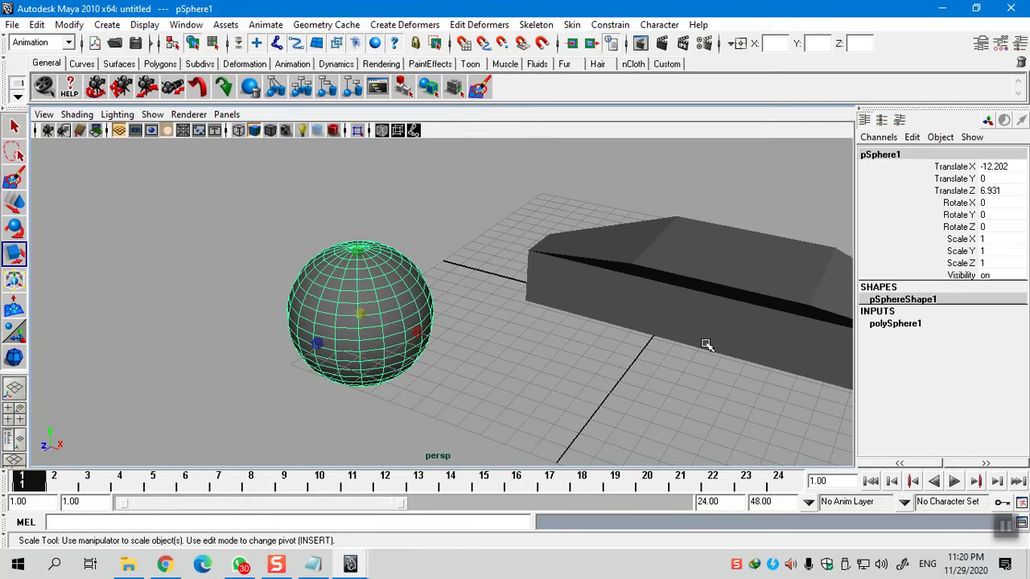
scroll(705, 345, down, 5)
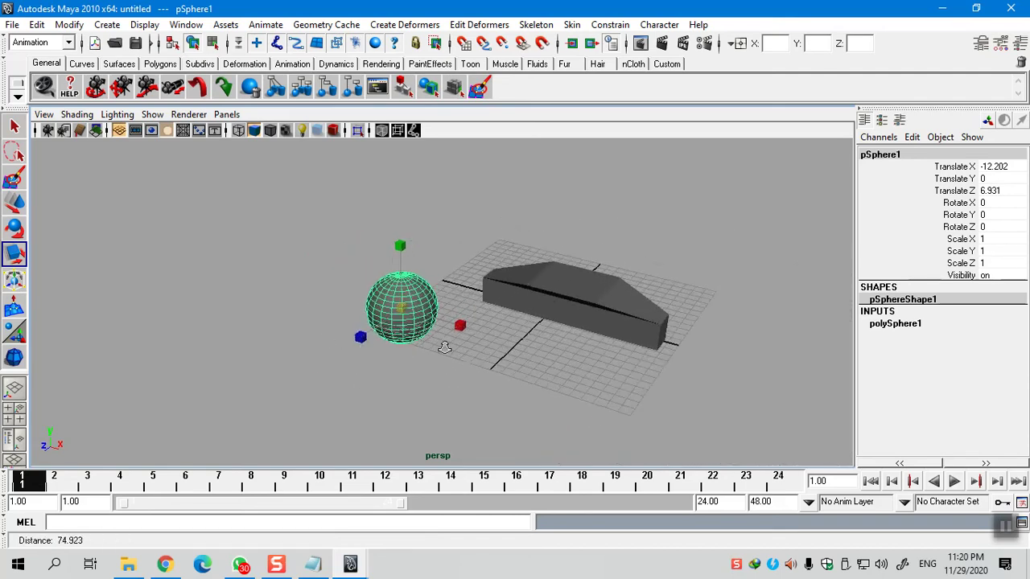
scroll(705, 350, up, 6)
scroll(705, 356, down, 1)
scroll(705, 355, down, 4)
scroll(609, 356, up, 3)
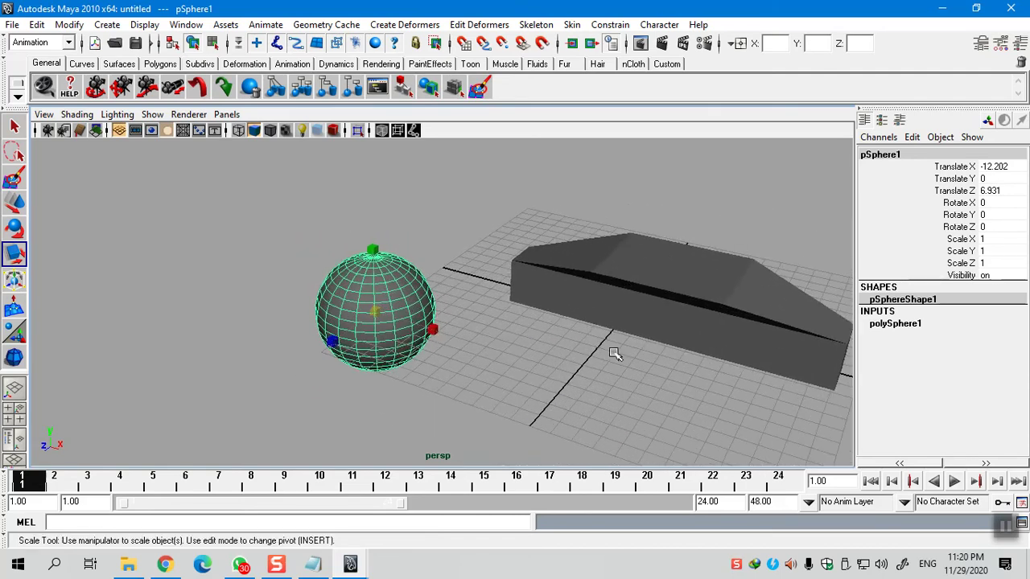
alt+drag(585, 356, 588, 378)
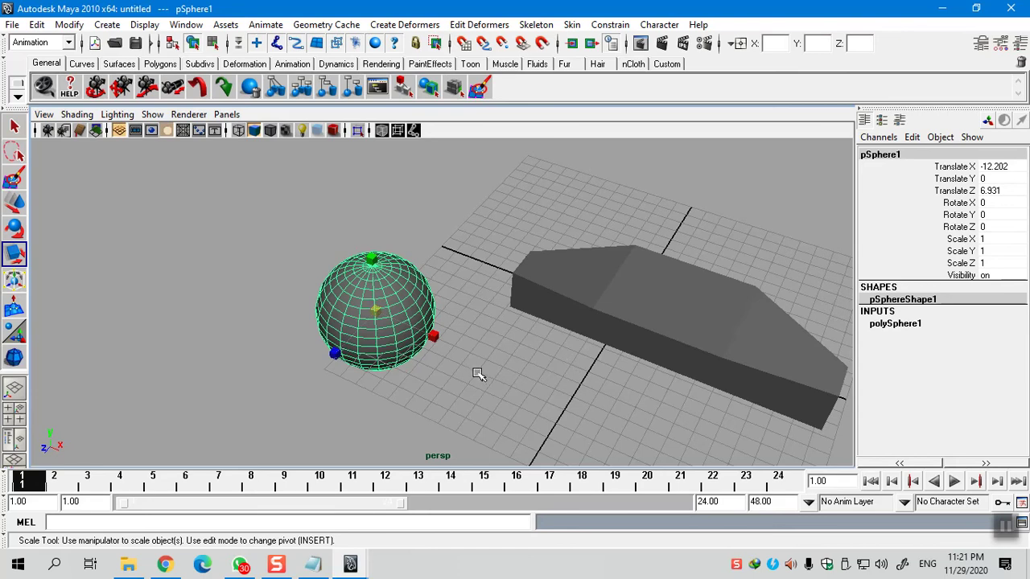
mouse_move(423, 389)
alt+middle_down()
mouse_move(530, 379)
mouse_move(432, 372)
alt+middle_up()
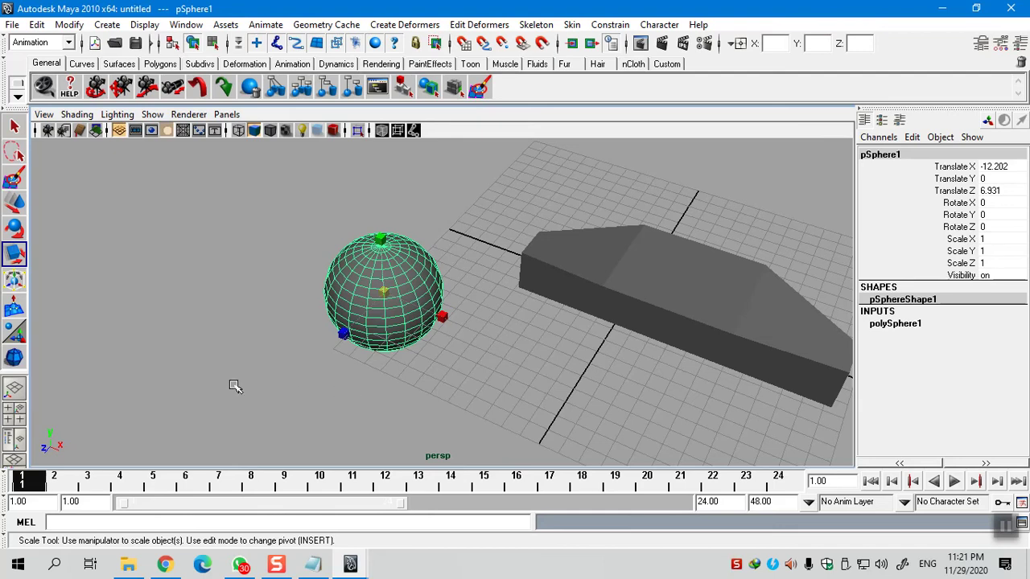
Switch to the four-view layout and stretch the sphere along Y to a scale of about 2.183 in the front view
click(16, 422)
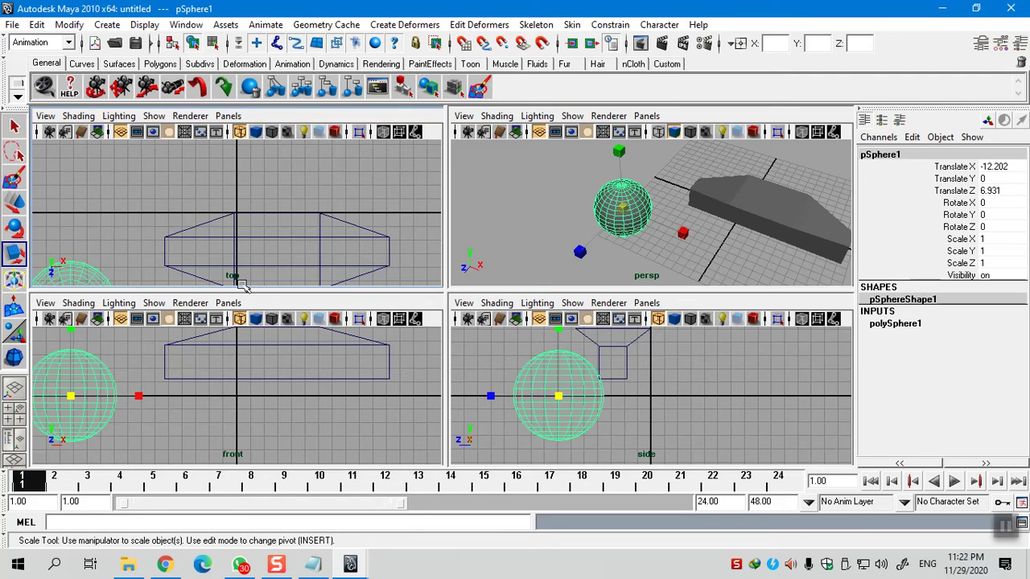
alt+middle_drag(259, 246, 222, 198)
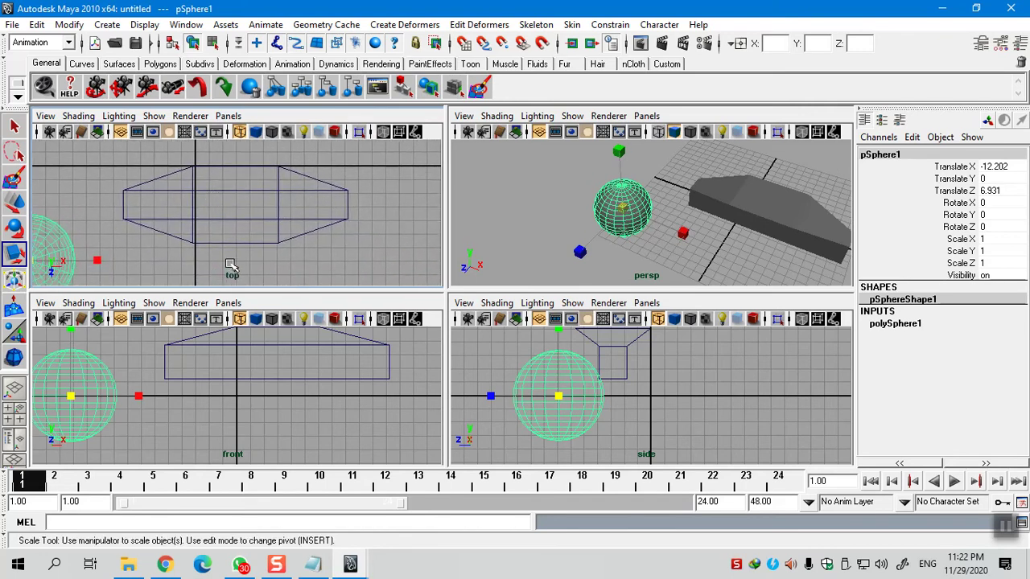
alt+middle_drag(202, 257, 155, 255)
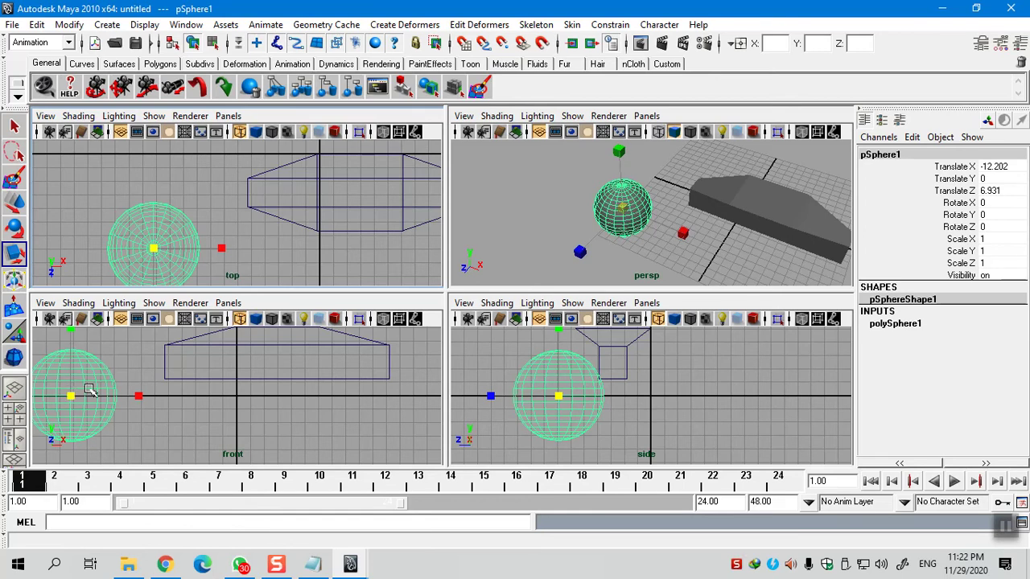
click(72, 331)
drag(72, 331, 97, 243)
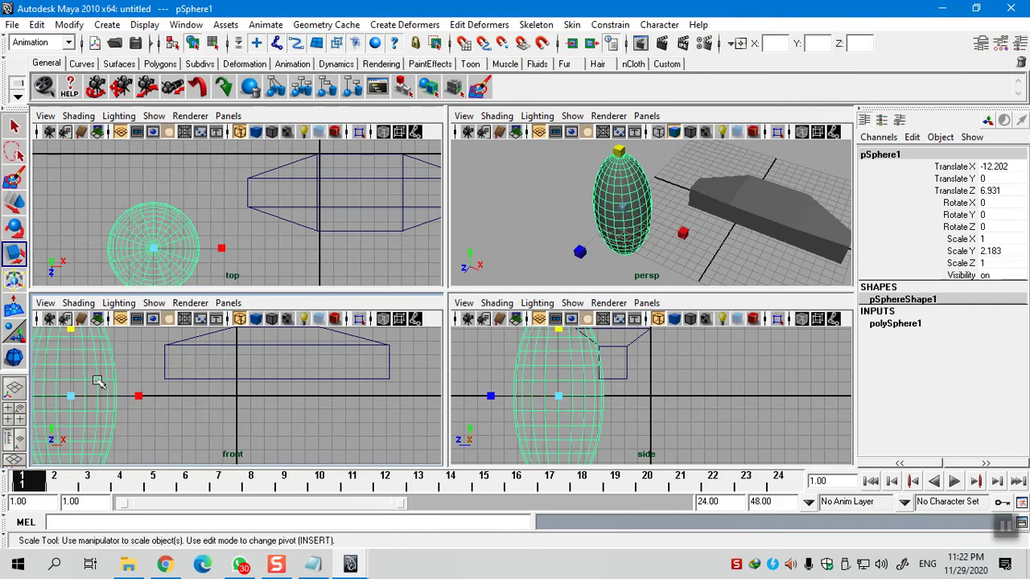
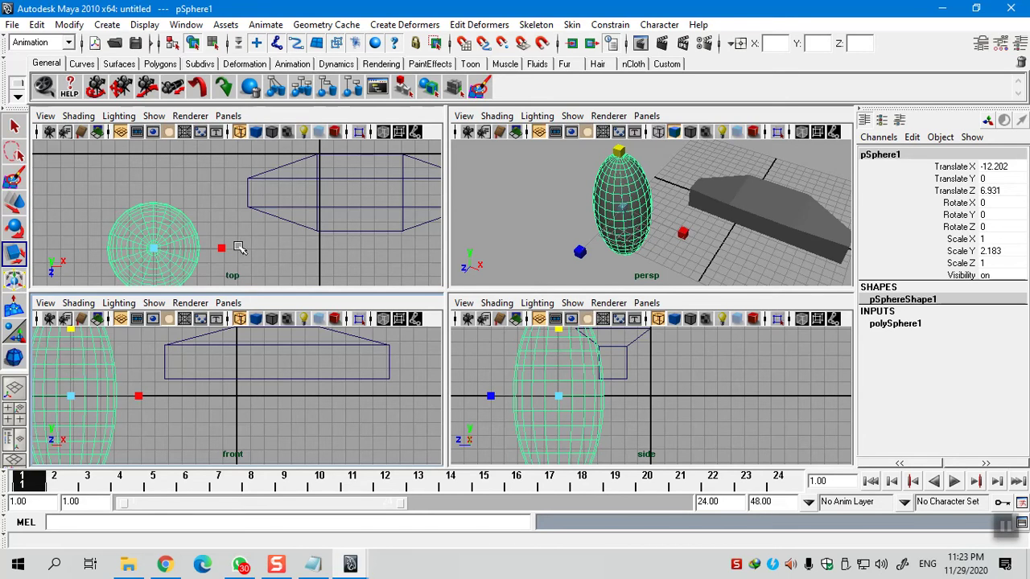
Rotate the sphere about Y to about -0.859 in the top view, and undo the additional rotation about X
key(e)
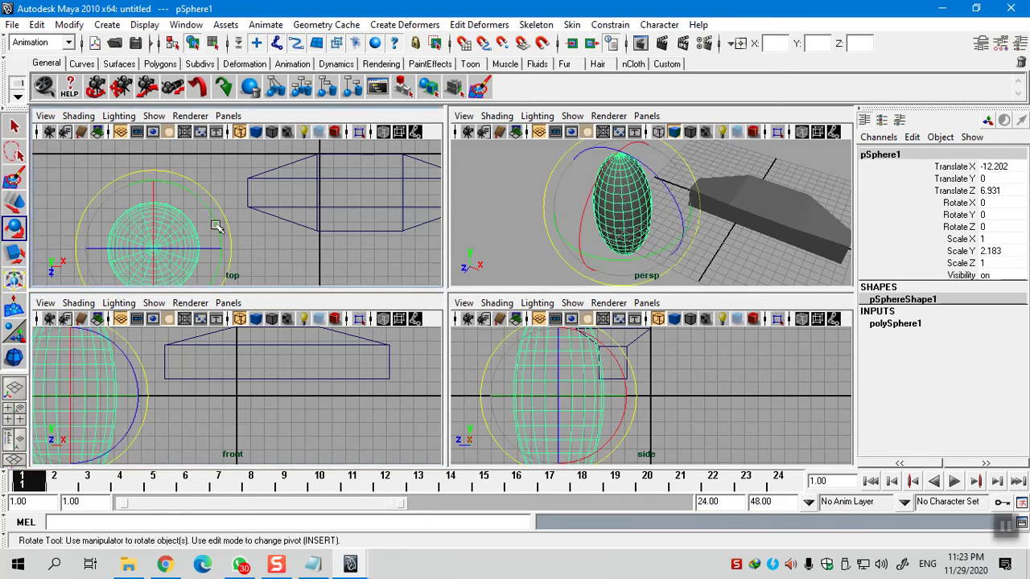
drag(214, 219, 212, 255)
drag(217, 241, 161, 228)
key(ctrl+z)
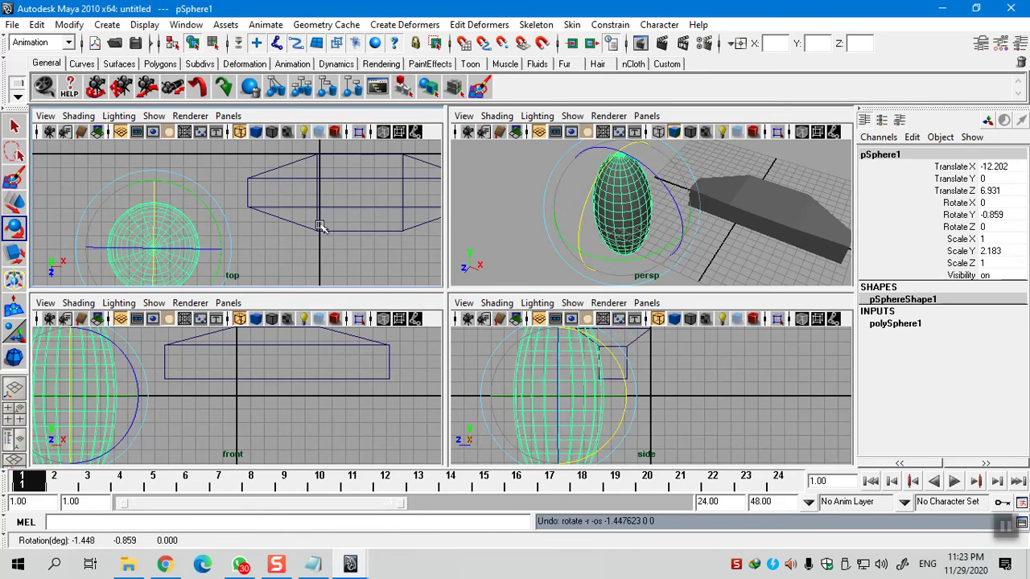
Orbit the perspective view within the four-view layout and activate the side and front views in turn
key(alt)
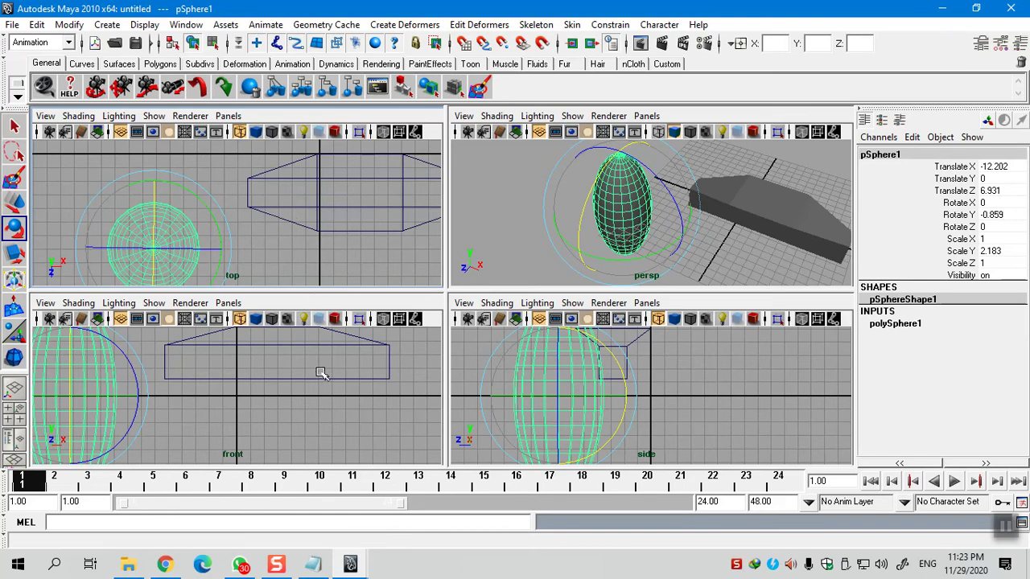
alt+click(730, 236)
alt+drag(731, 236, 722, 193)
click(678, 336)
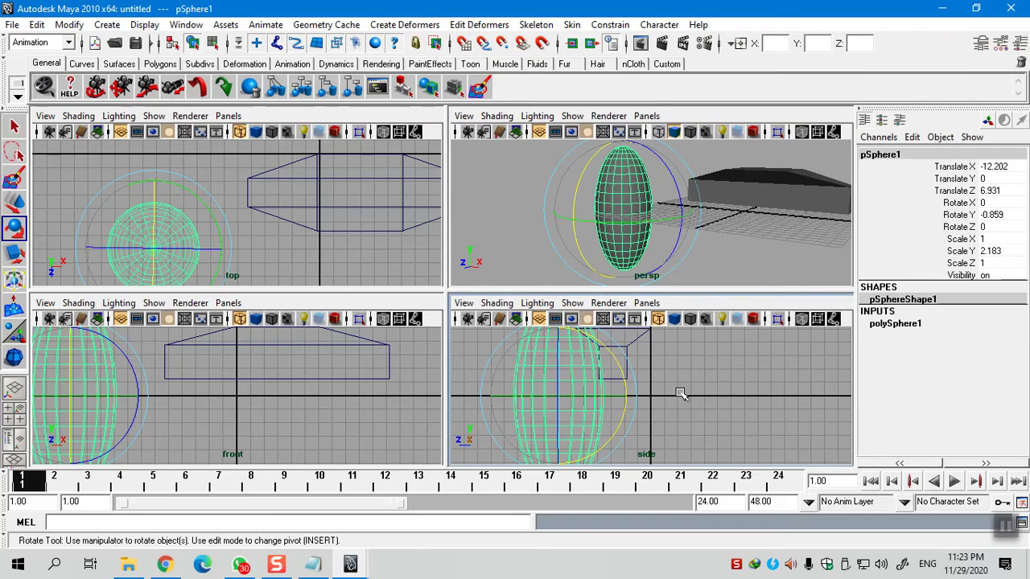
click(321, 388)
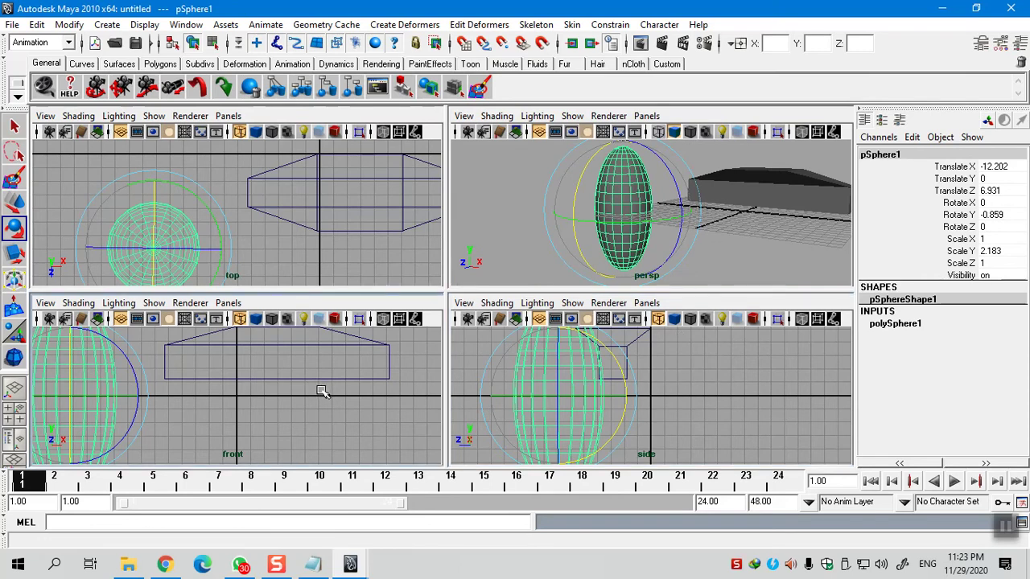
alt+drag(592, 222, 634, 250)
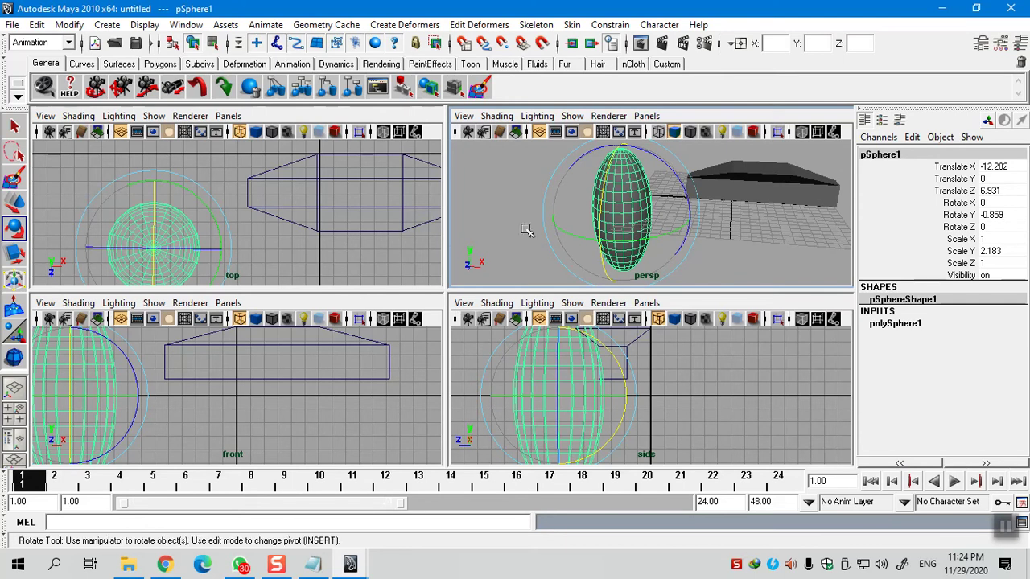
Maximize the perspective view and inspect the stretched sphere and the box by orbiting and zooming
key(space)
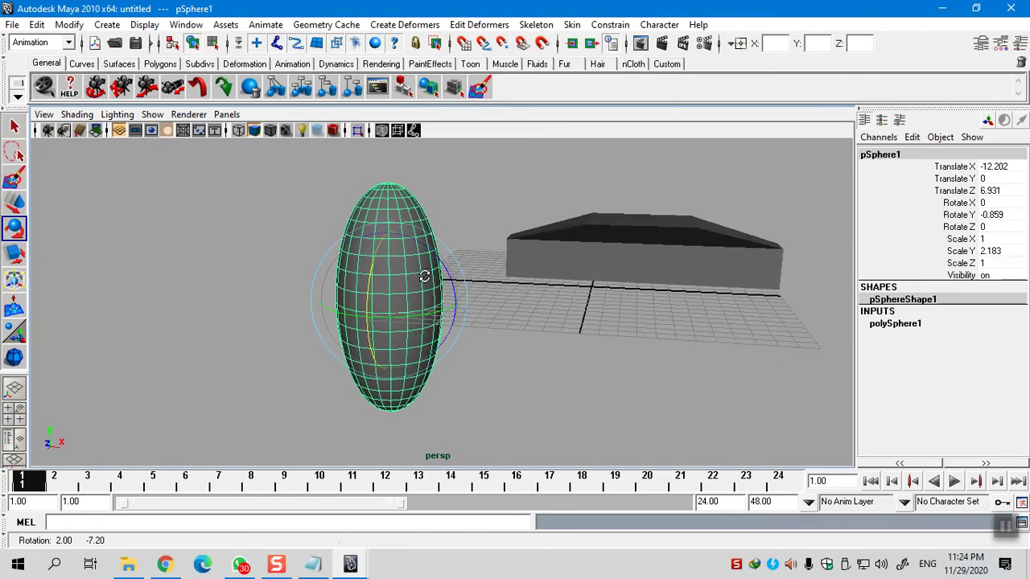
alt+drag(543, 288, 461, 277)
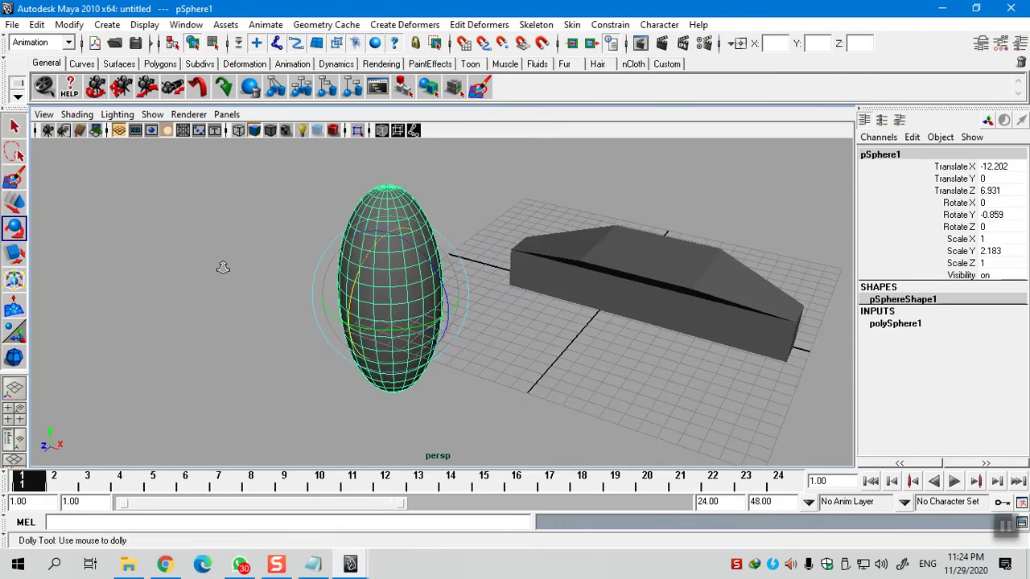
alt+right_drag(220, 264, 437, 282)
alt+right_drag(458, 228, 329, 260)
alt+drag(329, 260, 476, 257)
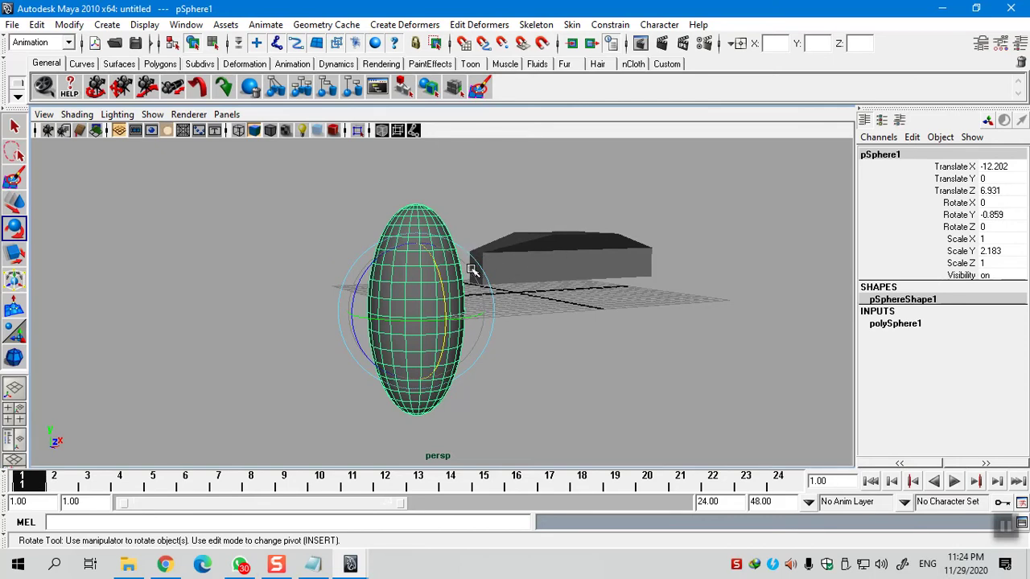
Maximize the top view, switch it to shaded display and clear the selection
key(space)
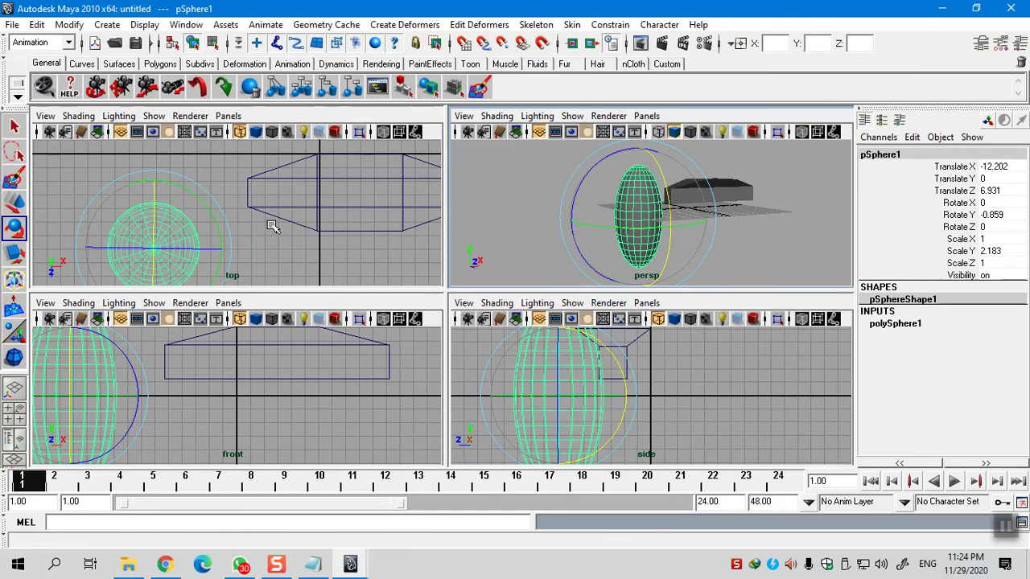
key(space)
alt+middle_drag(493, 389, 494, 277)
key(5)
mouse_move(450, 331)
alt+middle_down()
mouse_move(524, 287)
mouse_move(477, 350)
alt+middle_up()
click(477, 351)
scroll(407, 349, up, 3)
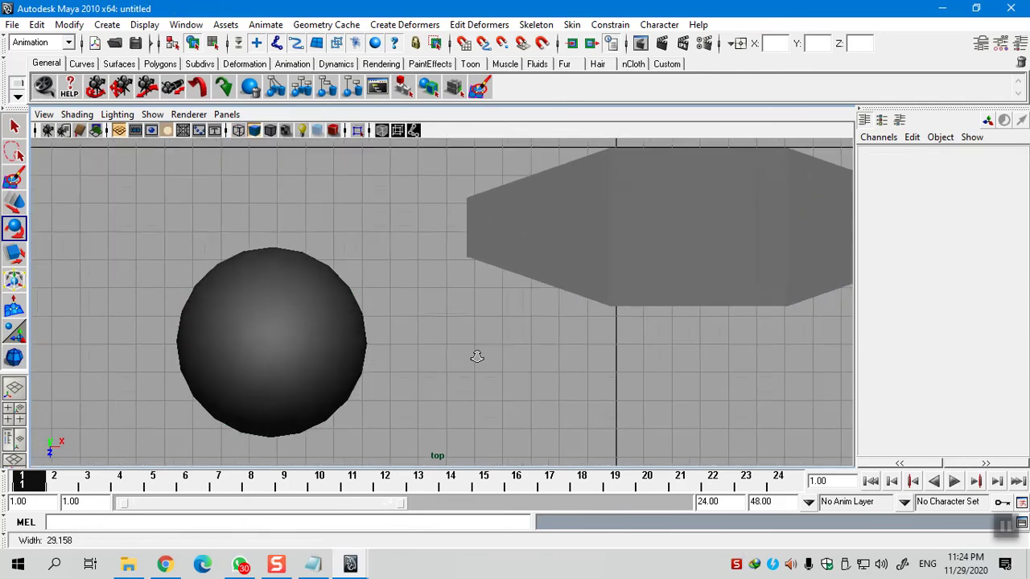
Select the stretched sphere and return to the maximized perspective view
click(330, 342)
key(space)
key(space)
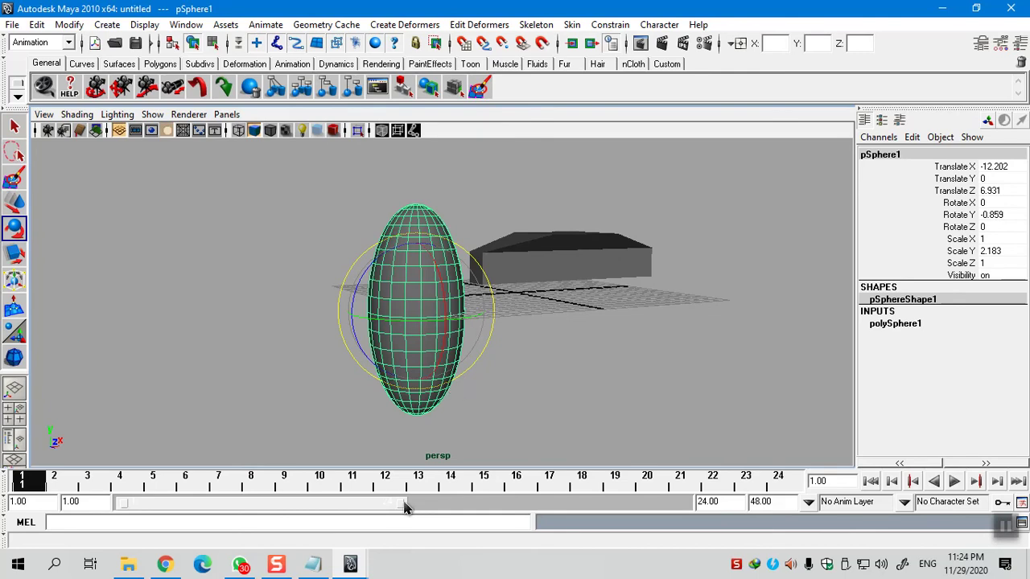
Switch to Notepad, add the note "To switch between four camera views and perspective press space bar", and minimize it
click(326, 567)
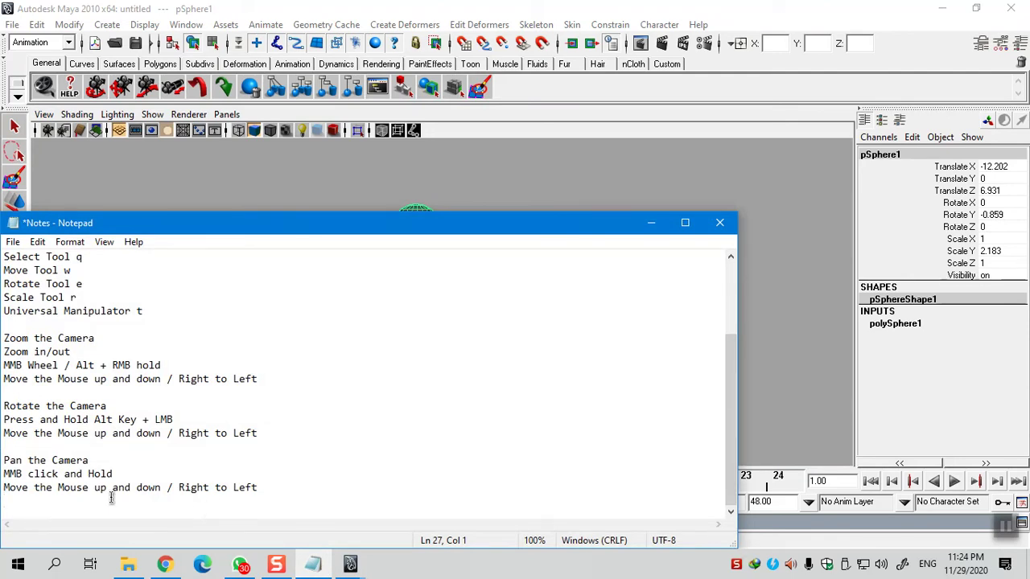
key(Return)
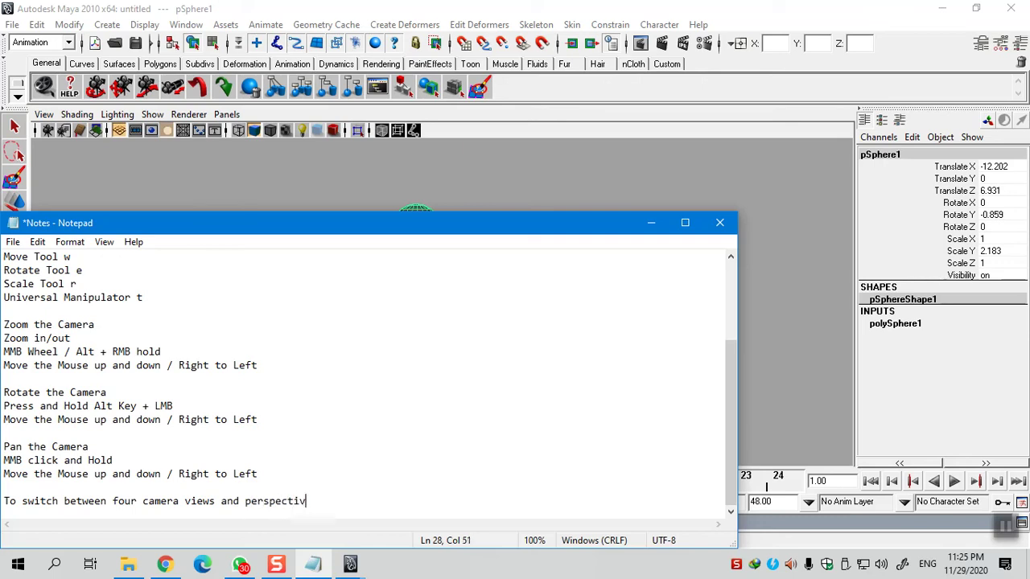
key(Return)
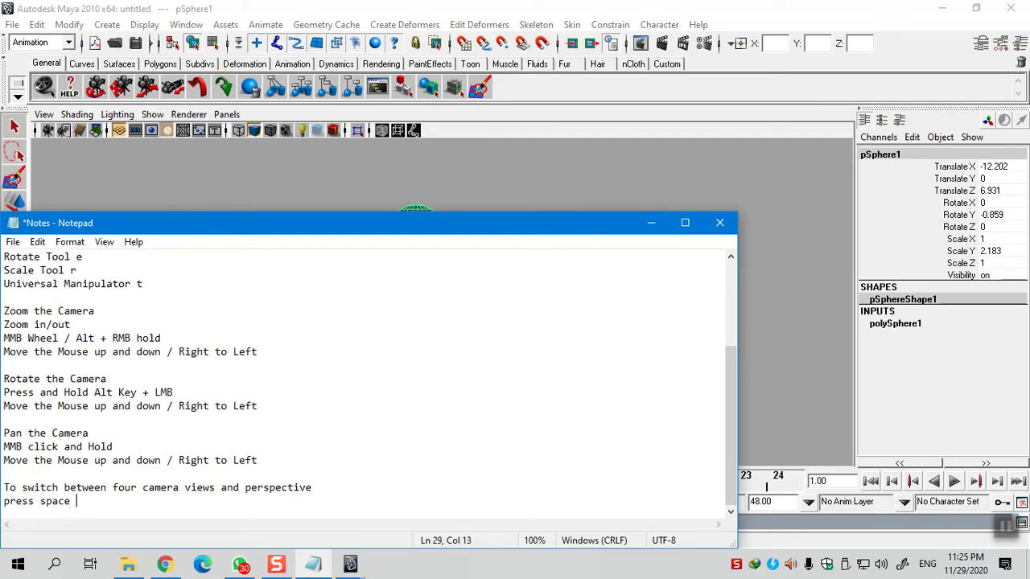
key(Return)
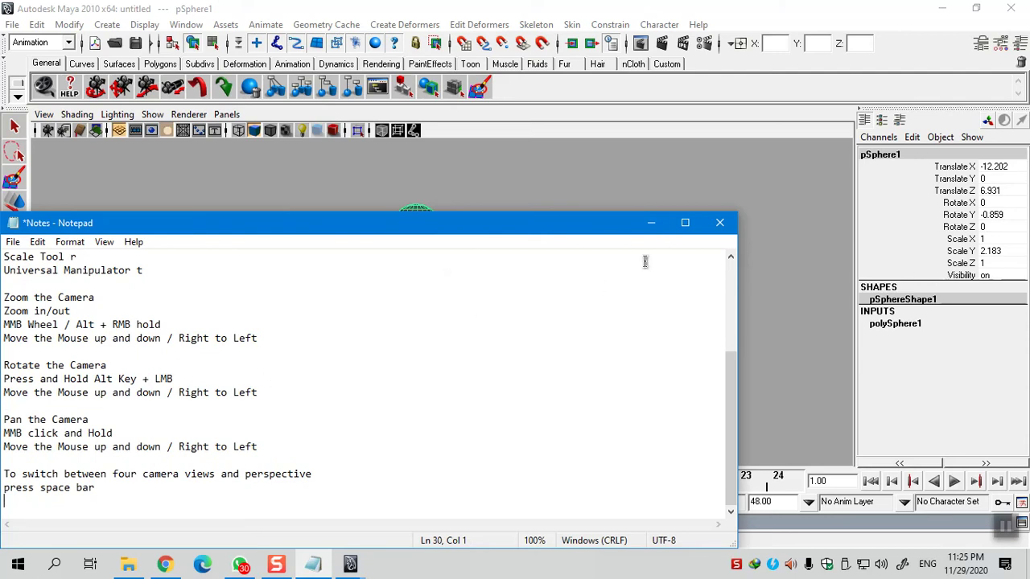
click(653, 223)
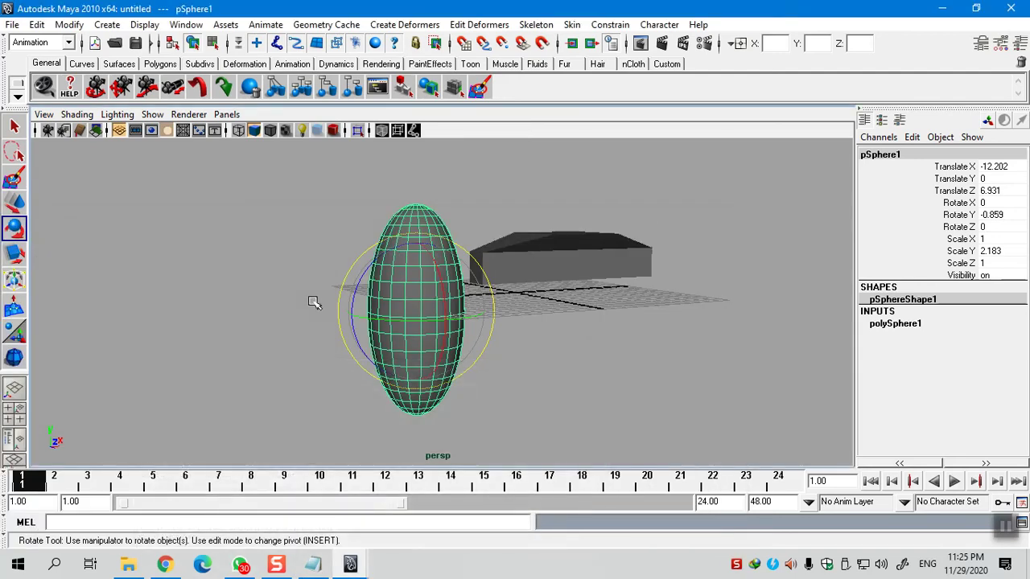
Toggle between the four-view layout and the maximized perspective view
key(space)
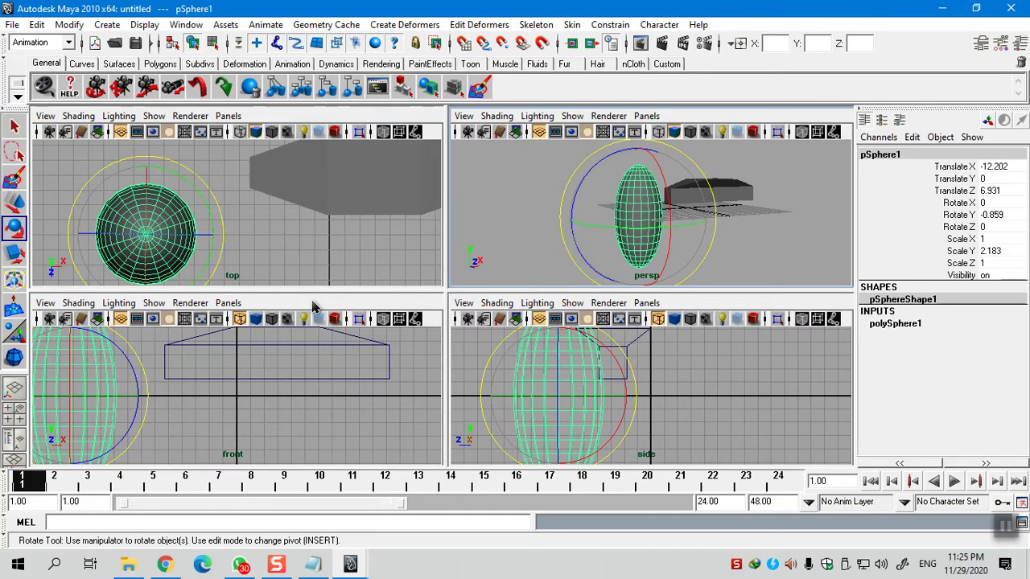
key(space)
key(space)
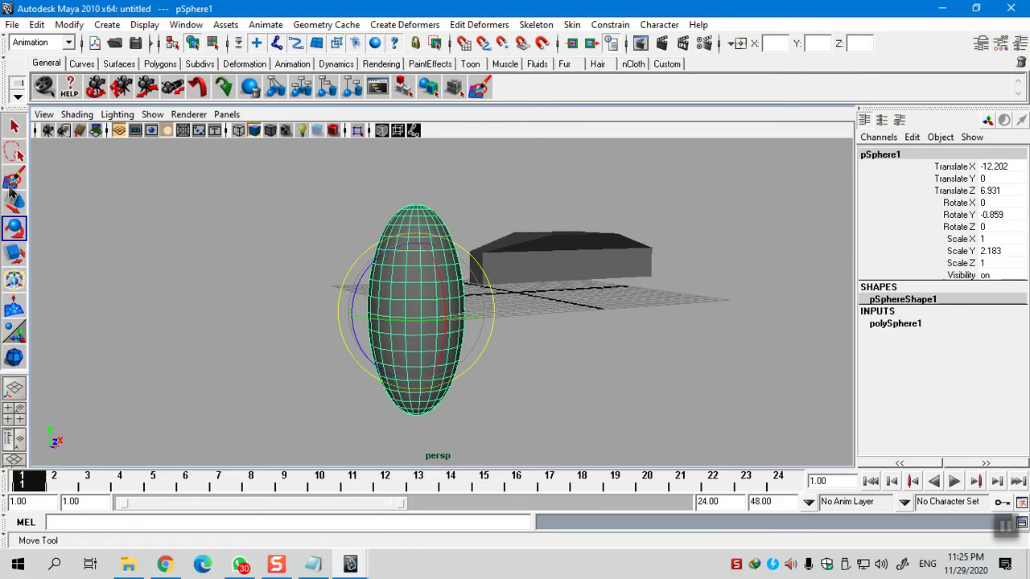
Hide the Tool Box and restore it from the UI Elements options, leaving them as a floating window over the viewport
click(5, 115)
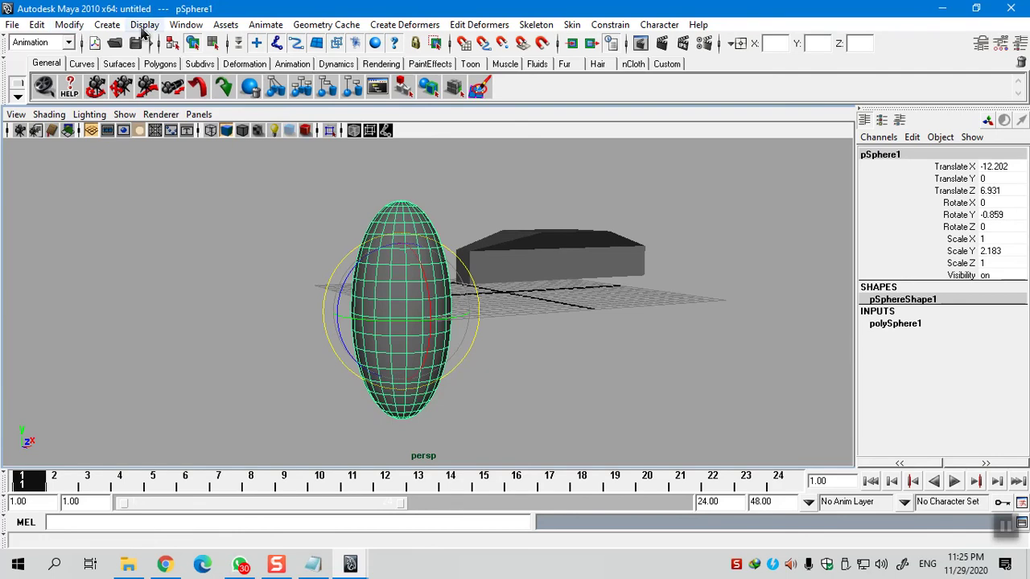
click(144, 25)
mouse_move(223, 75)
click(281, 74)
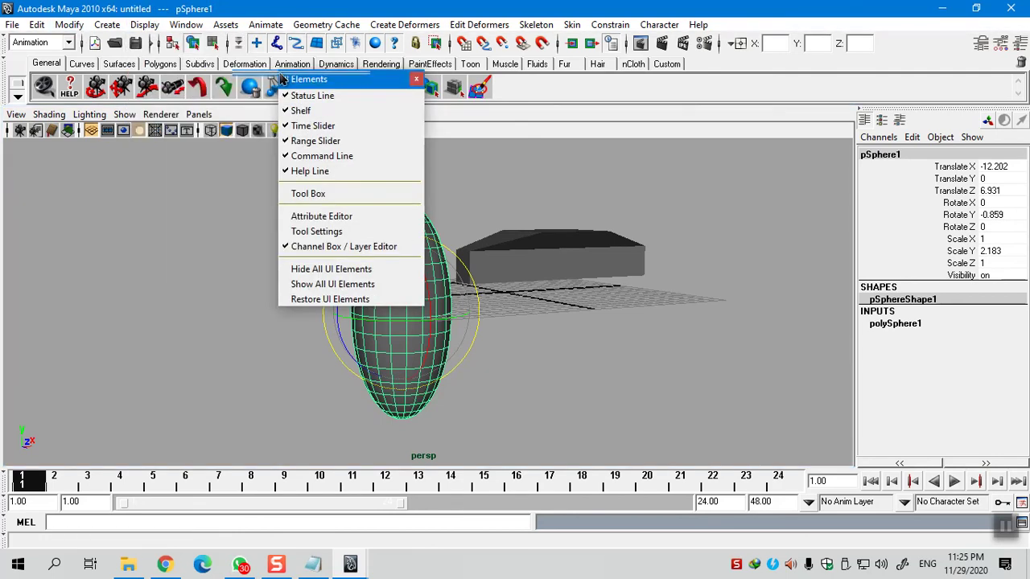
click(362, 194)
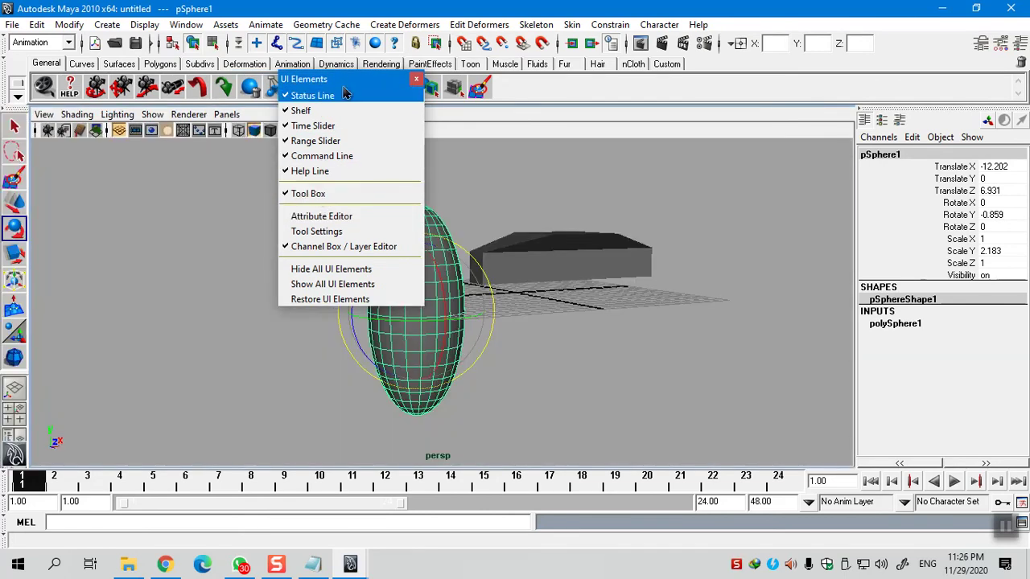
drag(344, 87, 618, 117)
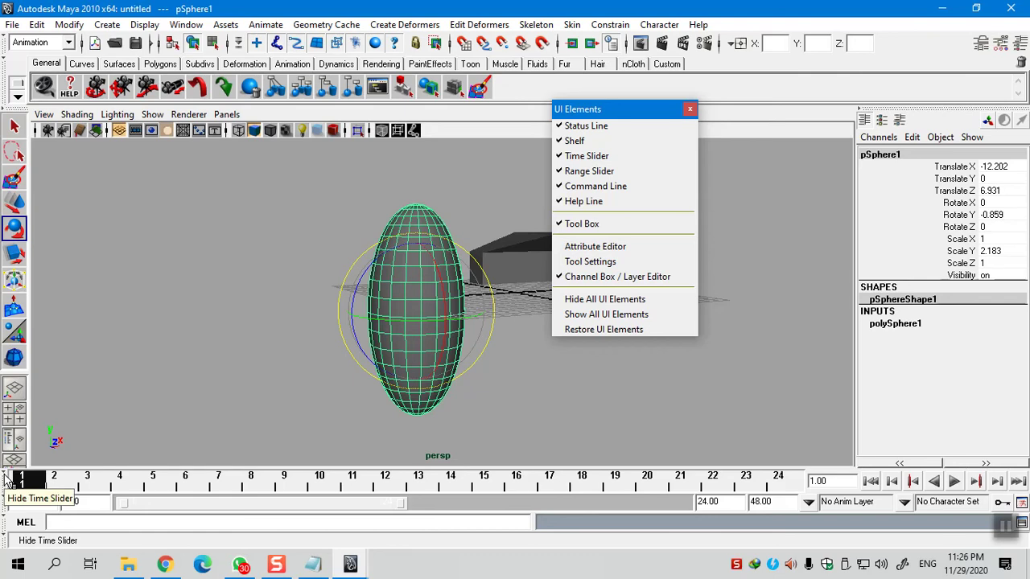
Scrub through the timeline and return to frame 1
key(alt+v)
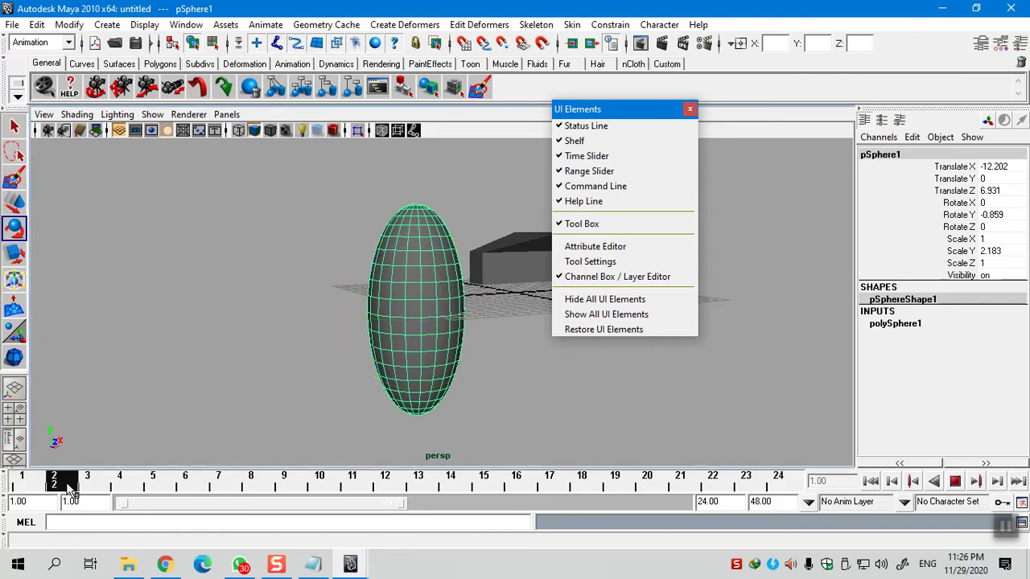
key(alt+v)
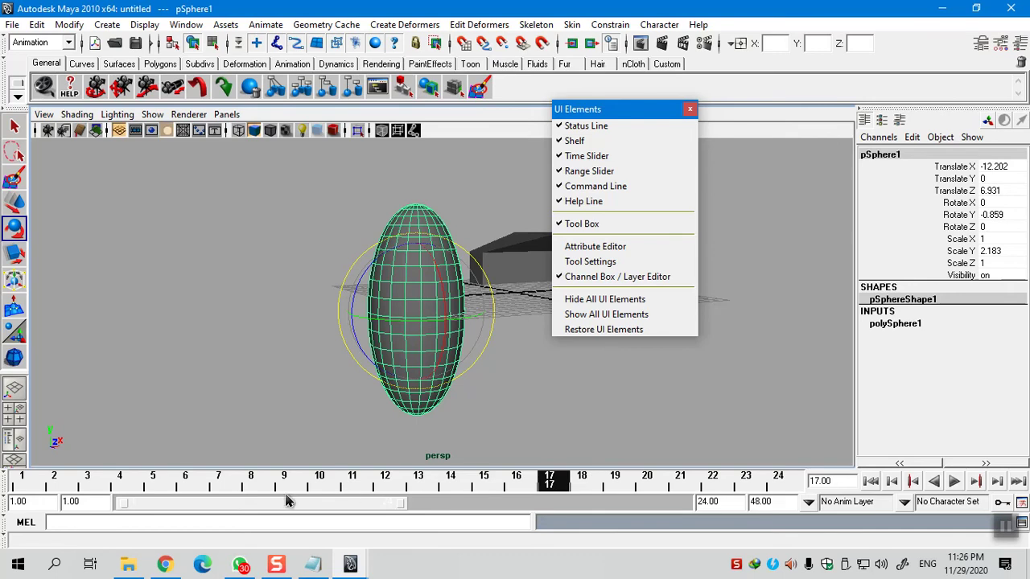
click(36, 487)
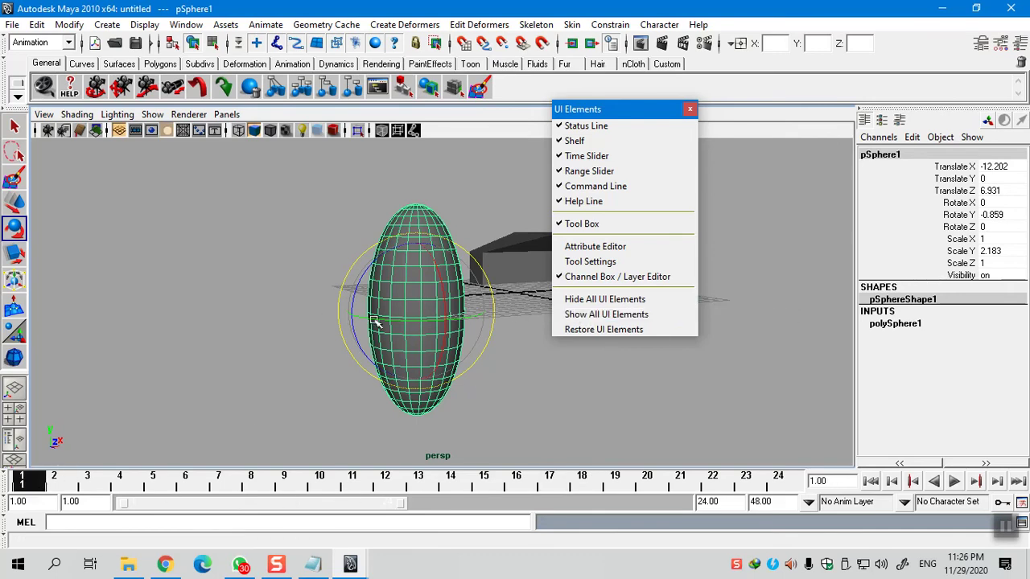
Rotate the sphere about Y to about -7.407 and key its Rotate Y channel at frame 1
mouse_move(384, 321)
mouse_down()
mouse_move(483, 325)
mouse_move(375, 321)
mouse_up()
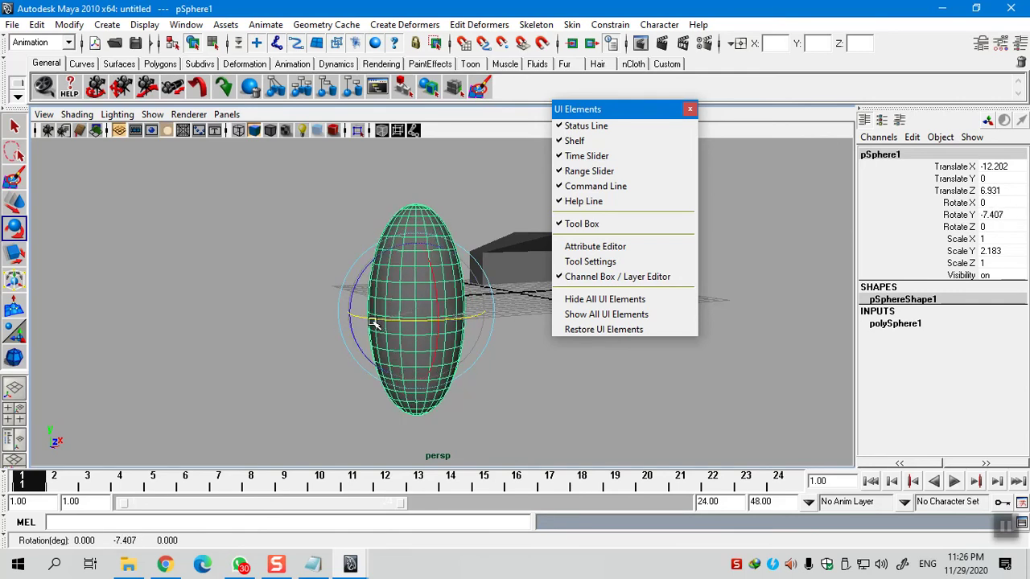
click(961, 215)
right_click(957, 227)
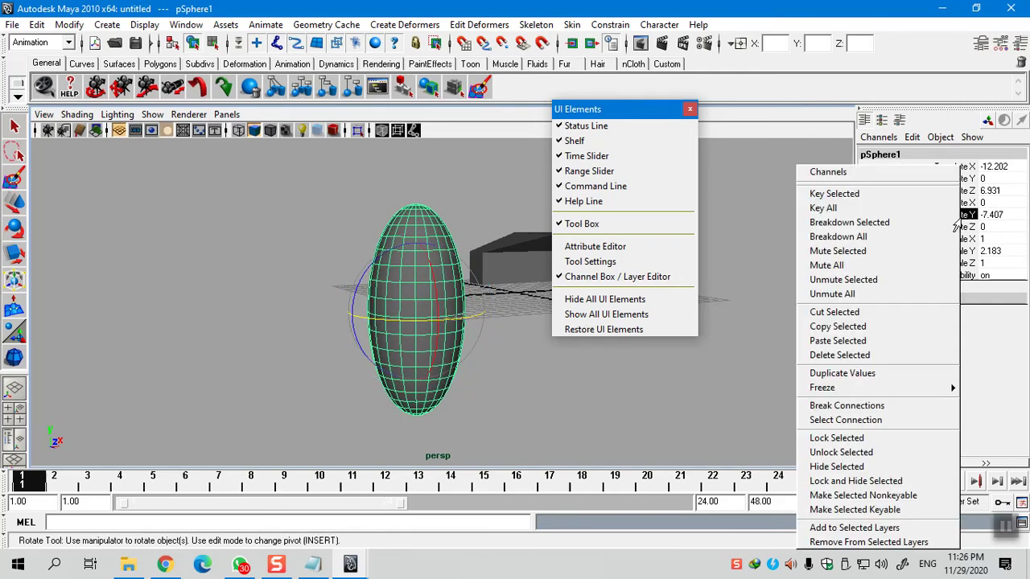
click(856, 193)
Rotate the sphere about Y to about 96.745 at frame 24 and key its Rotate Y channel
drag(666, 483, 777, 483)
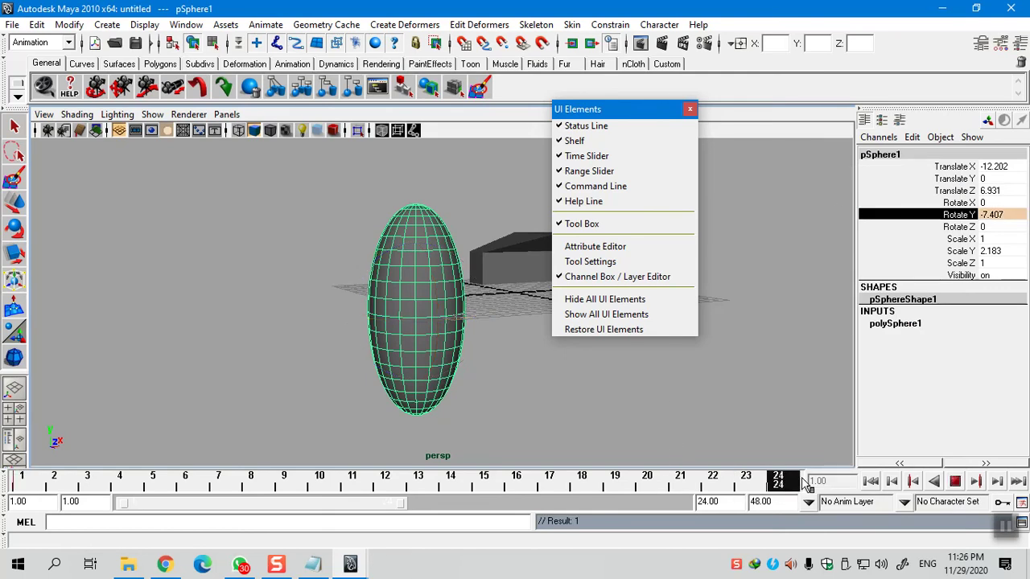
drag(394, 324, 538, 327)
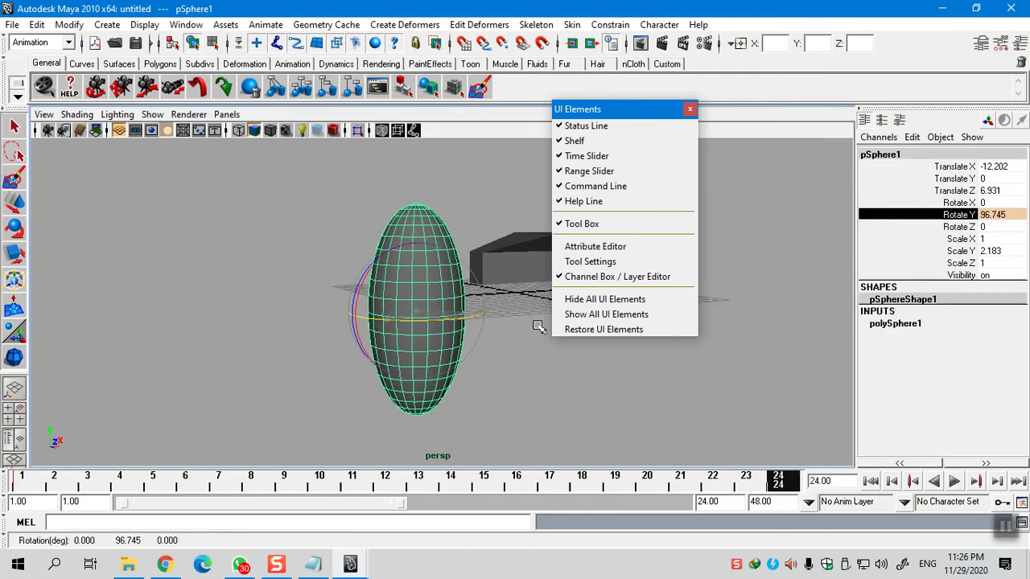
right_click(911, 222)
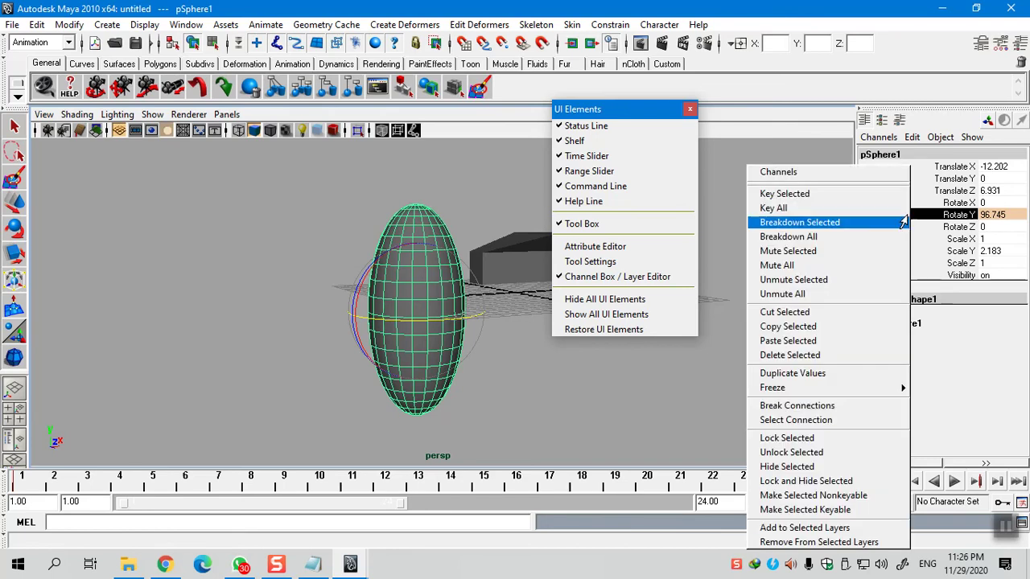
click(810, 193)
Review the sphere's rotation animation by scrubbing the timeline and playing it forwards
key(alt+v)
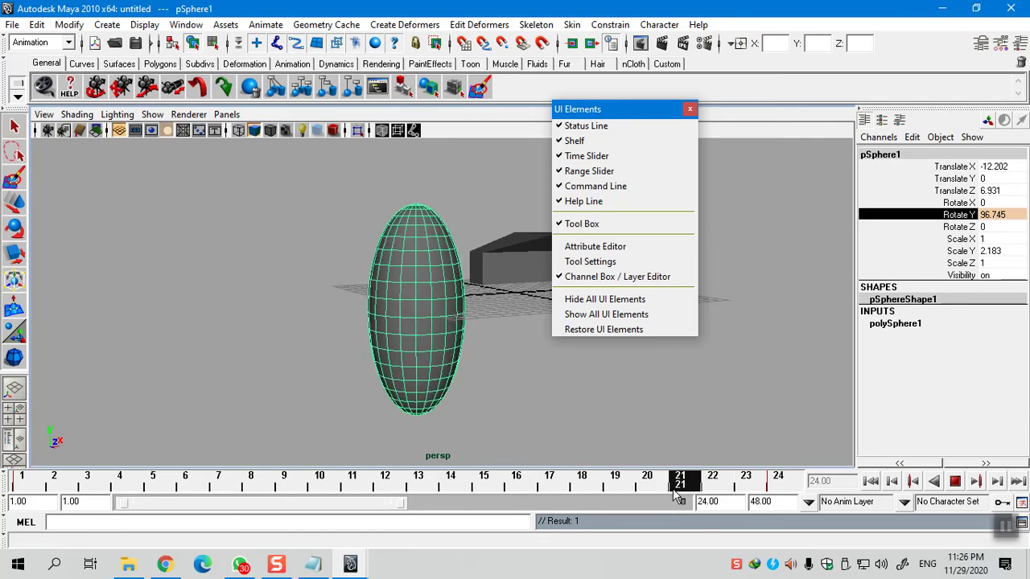
drag(286, 492, 114, 492)
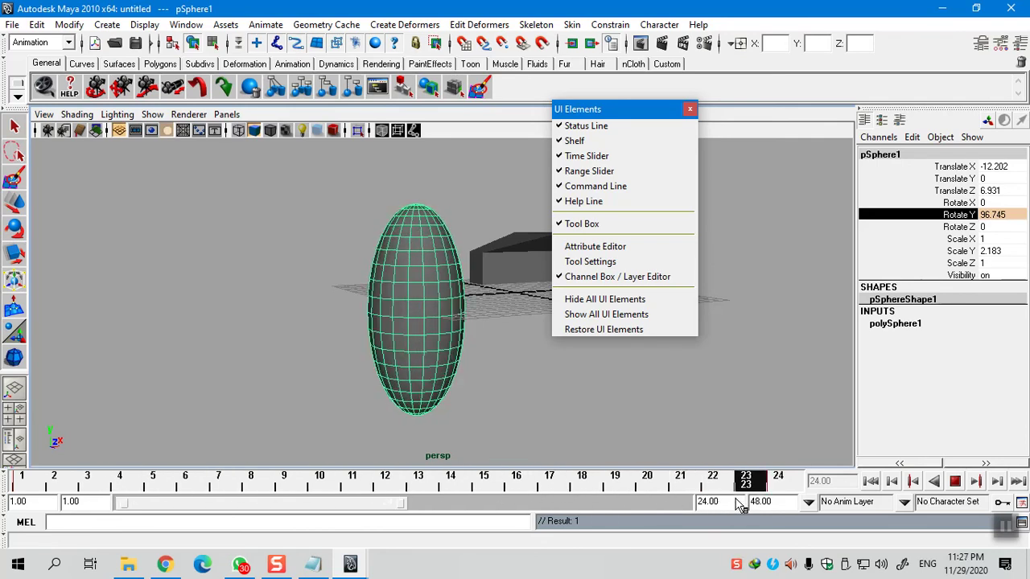
key(Escape)
key(e)
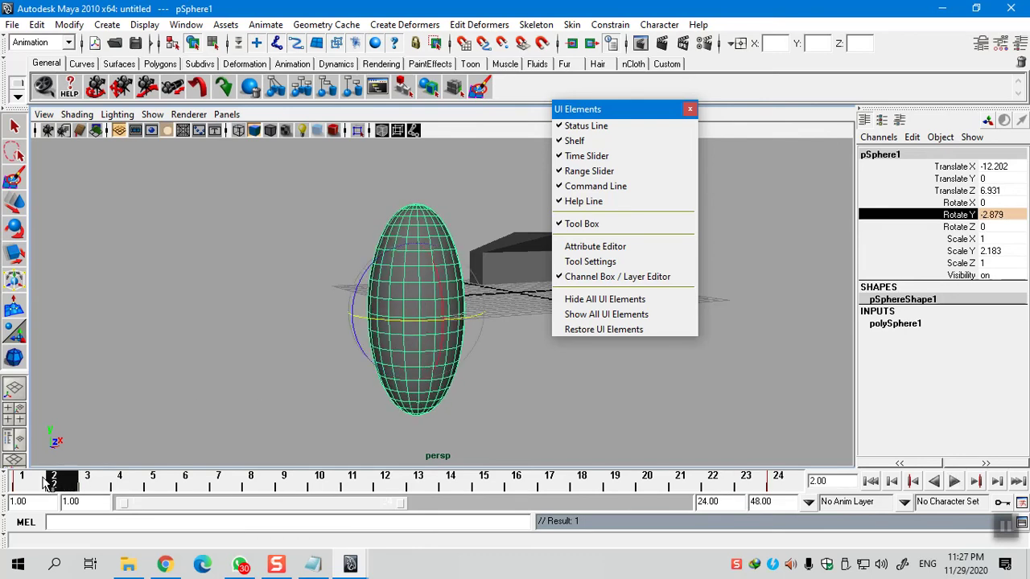
key(alt+v)
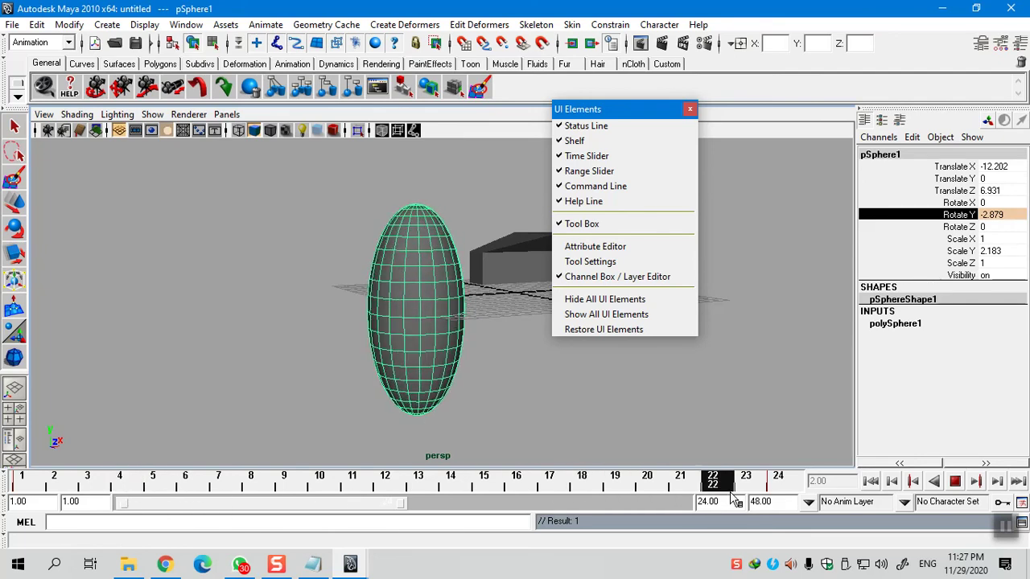
key(alt+v)
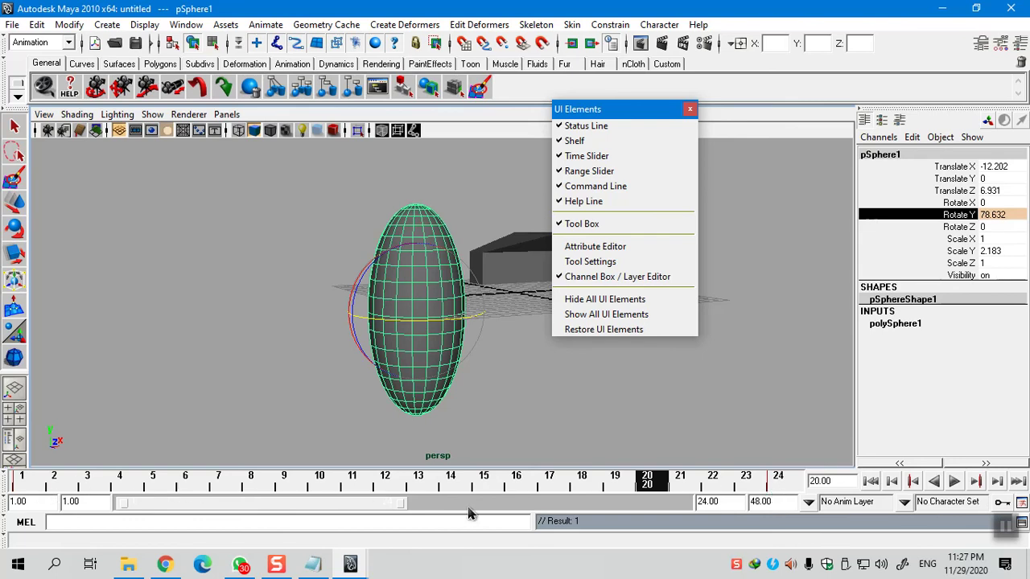
click(953, 481)
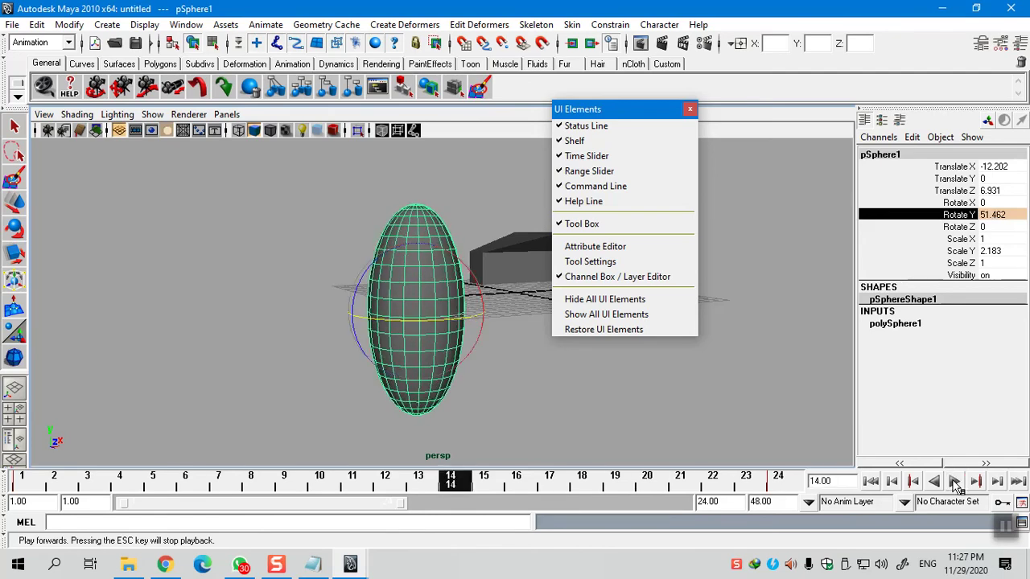
click(954, 482)
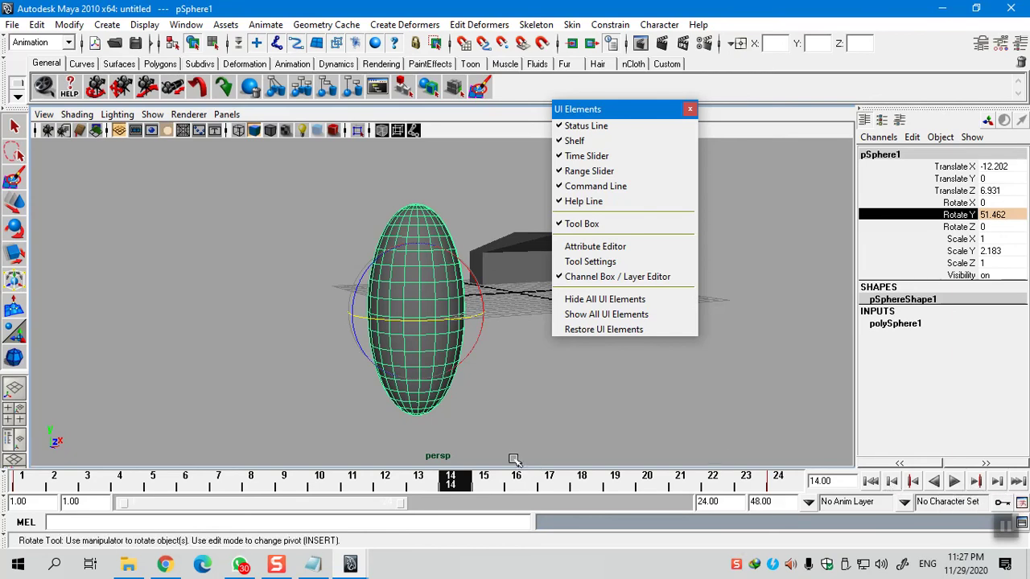
Hide the Time Slider and show it again
click(8, 481)
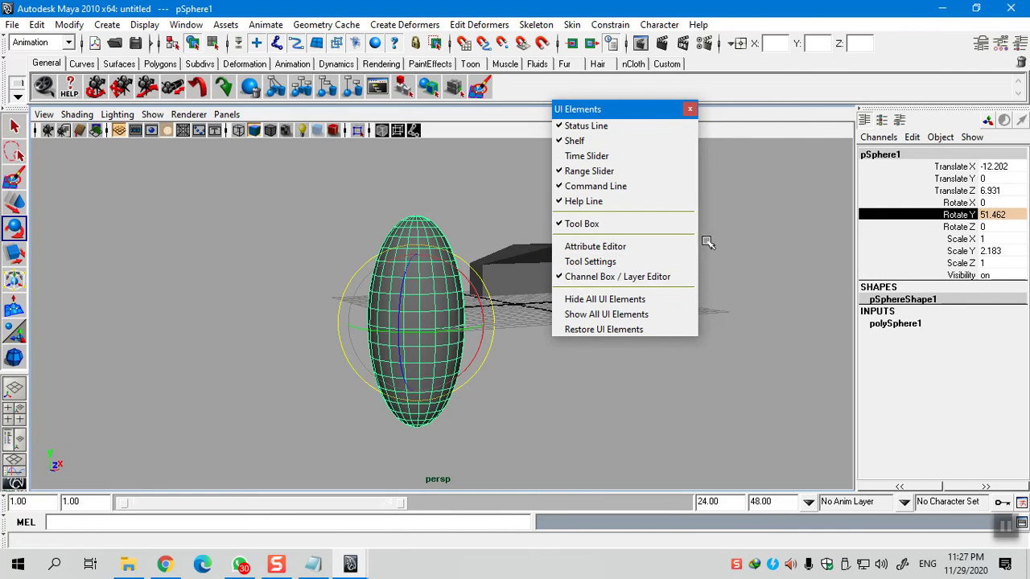
click(591, 156)
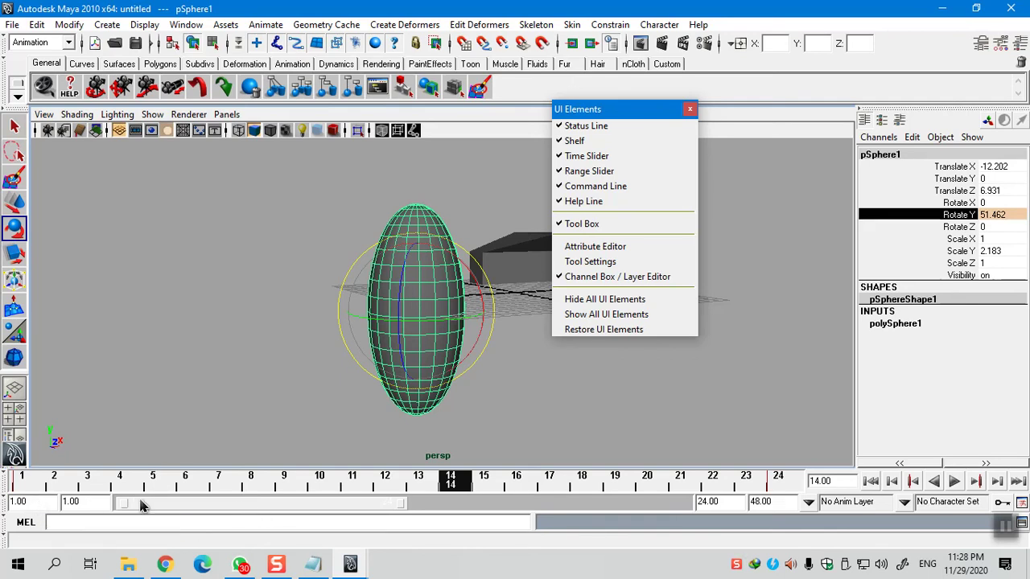
Set the start time of the animation to 5
click(28, 501)
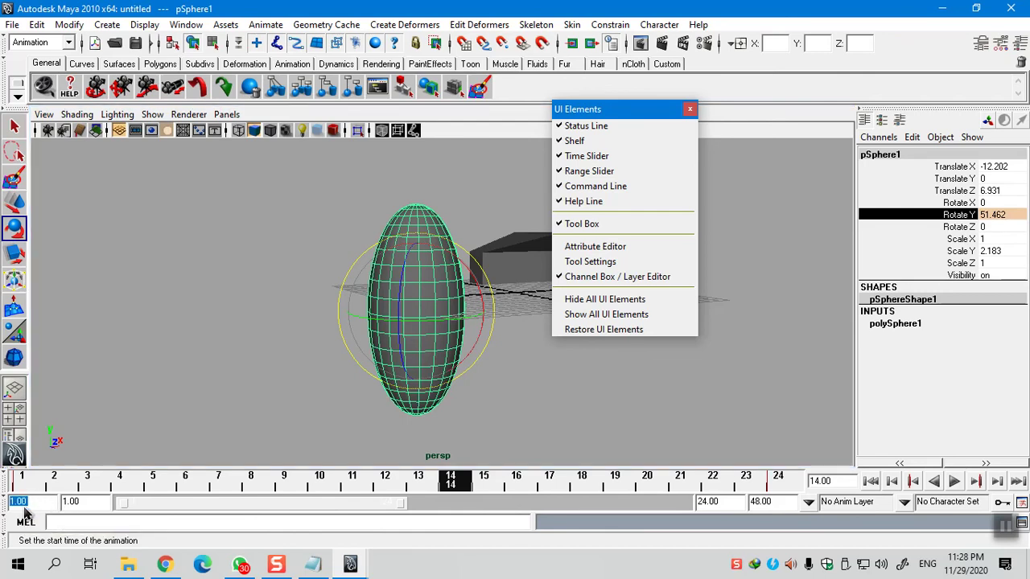
text(5)
key(Return)
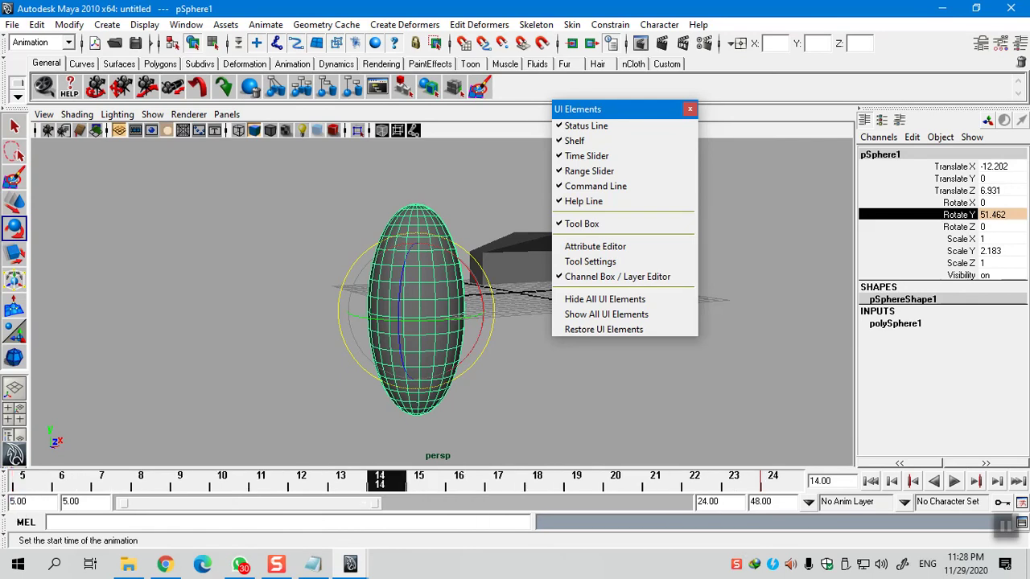
Move to frame 5 and set the animation start time back to 1
click(16, 486)
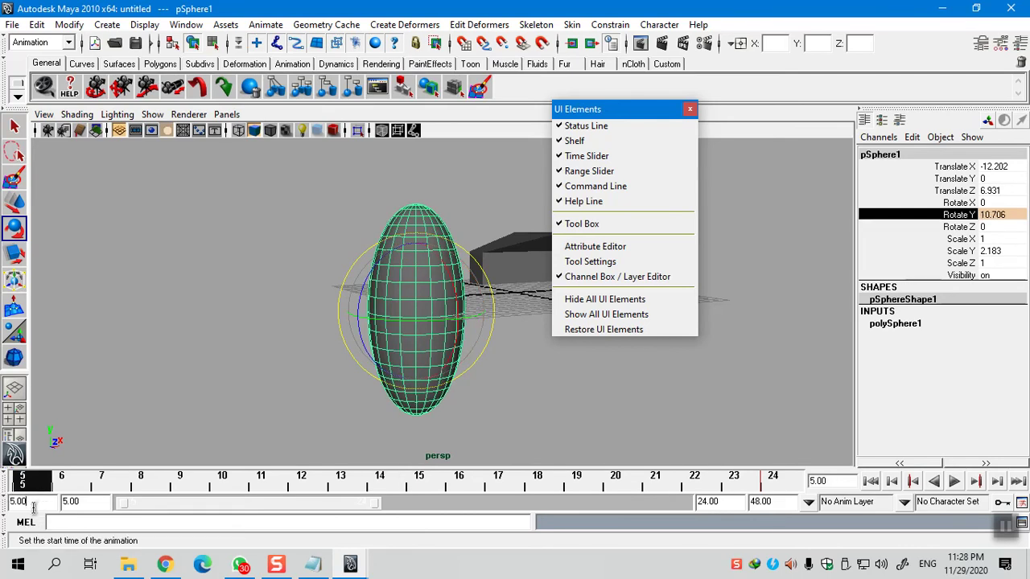
text(1)
key(Return)
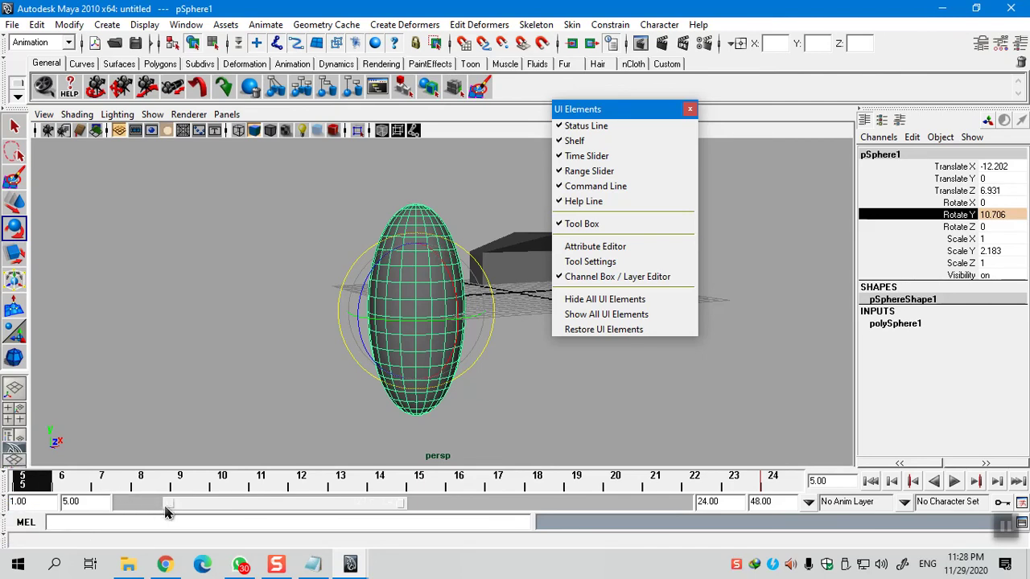
Extend the playback range back to start at frame 1, play the animation briefly, and return to frame 1
drag(167, 507, 118, 512)
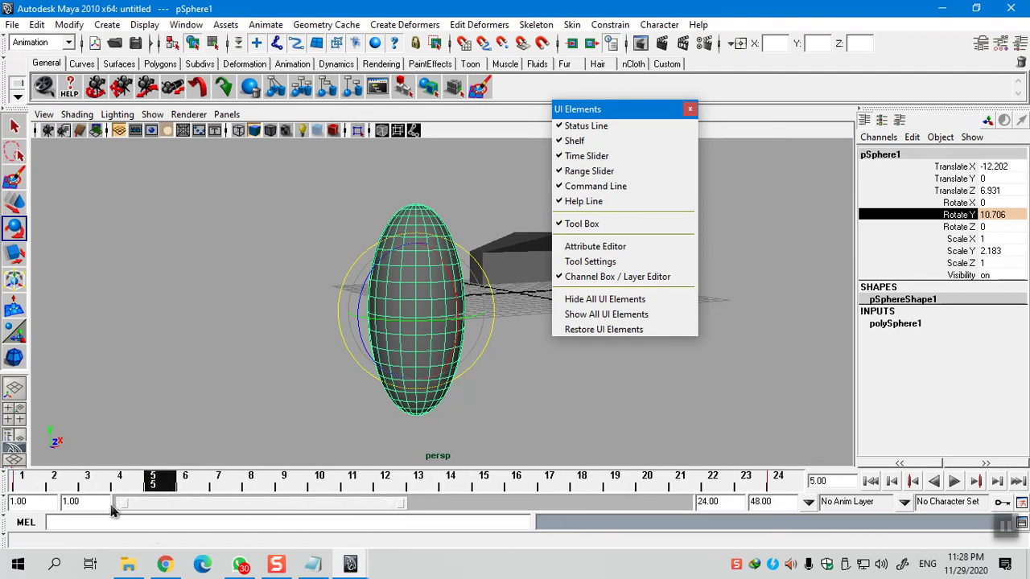
click(22, 482)
key(alt+v)
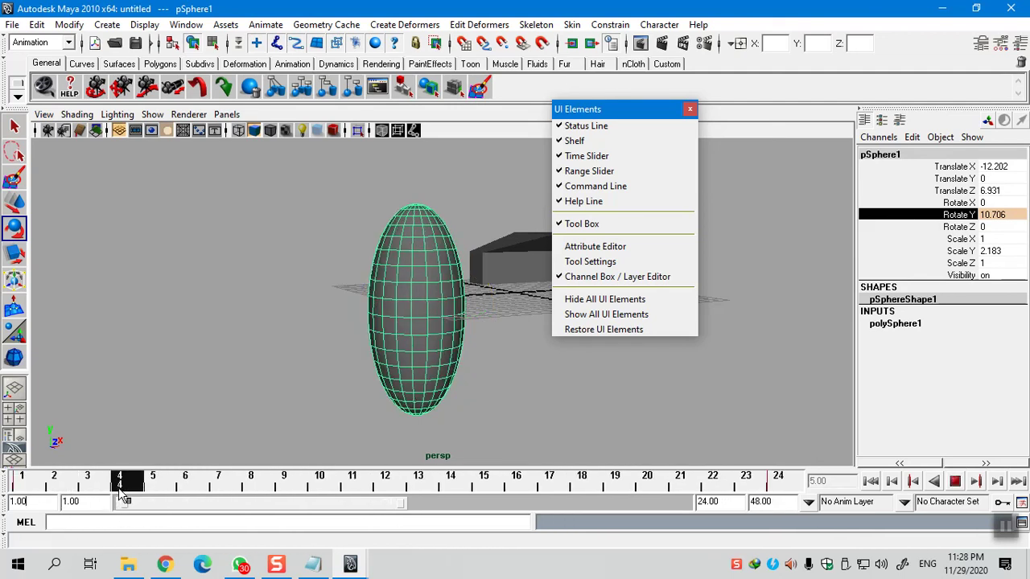
key(alt+v)
drag(113, 492, 24, 484)
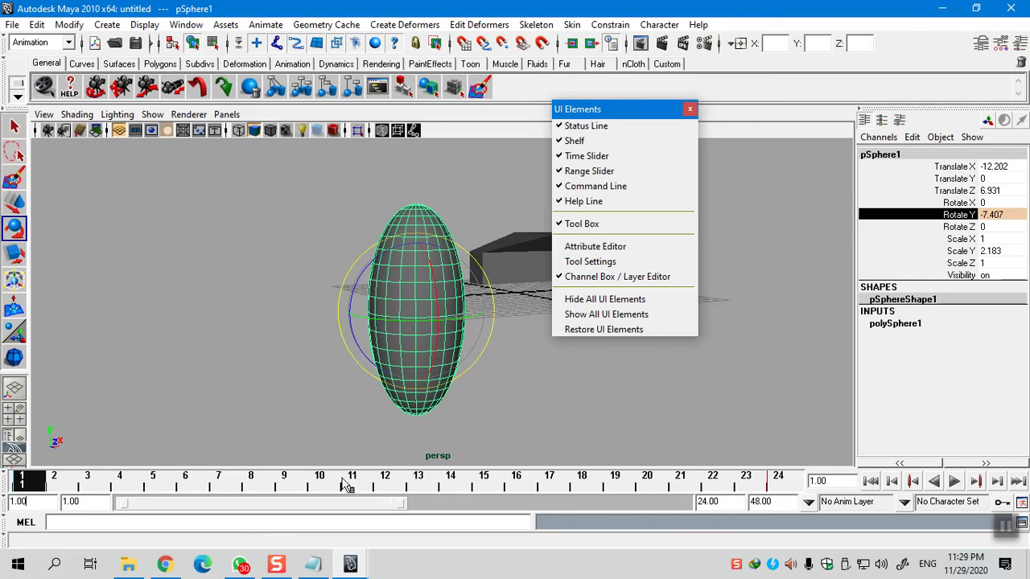
Restore the main window down from full screen and open the Script Editor
click(58, 523)
click(1023, 524)
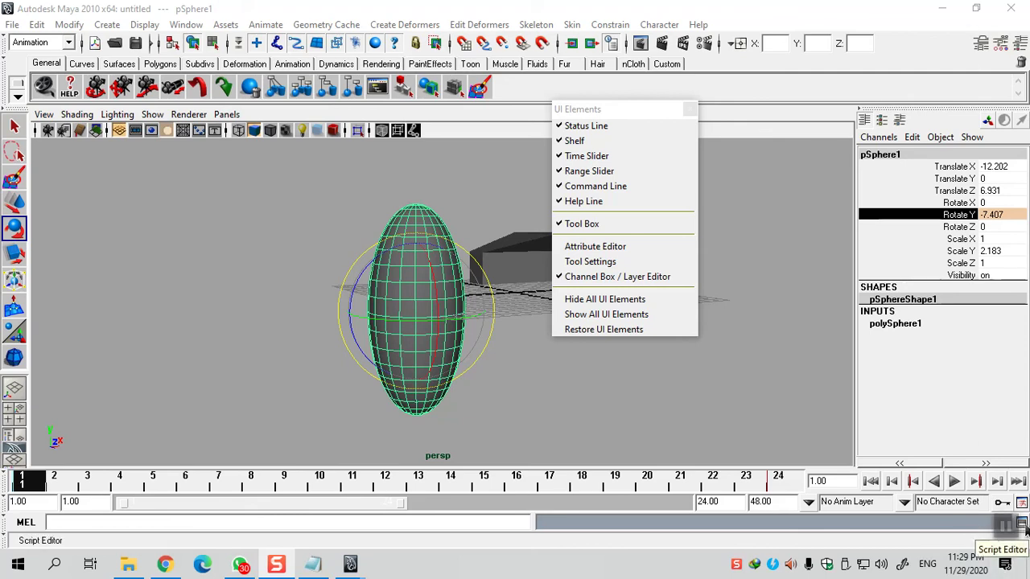
double_click(865, 10)
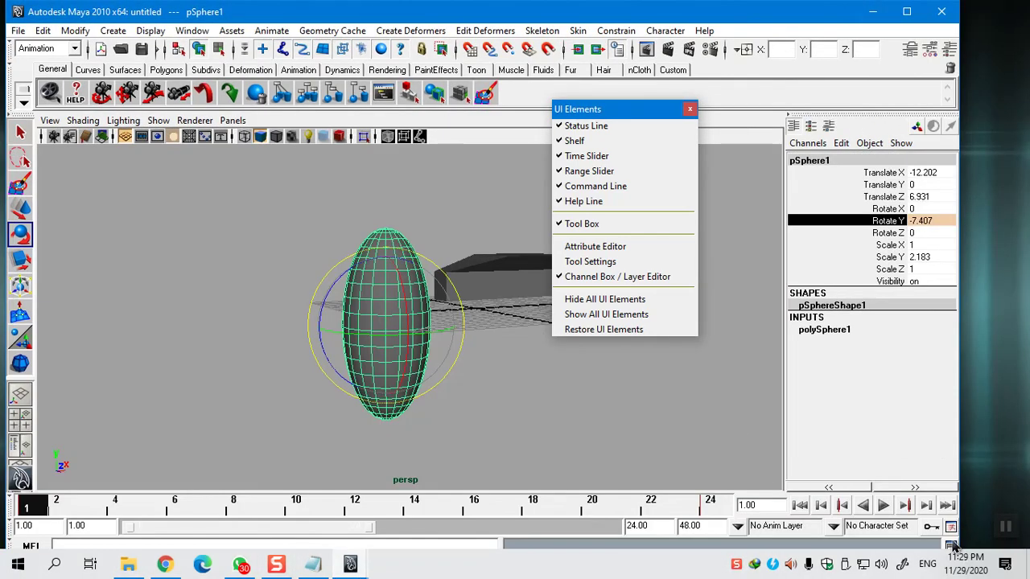
click(950, 546)
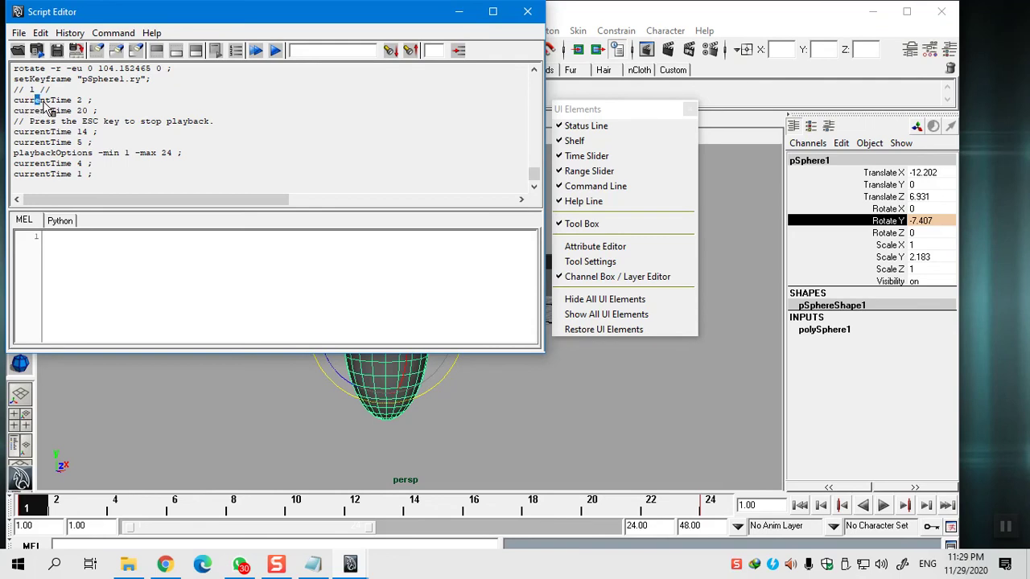
Review the logged currentTime and playbackOptions commands in the Script Editor history, and move the editor off the sphere
drag(34, 100, 80, 179)
click(109, 164)
drag(202, 25, 608, 85)
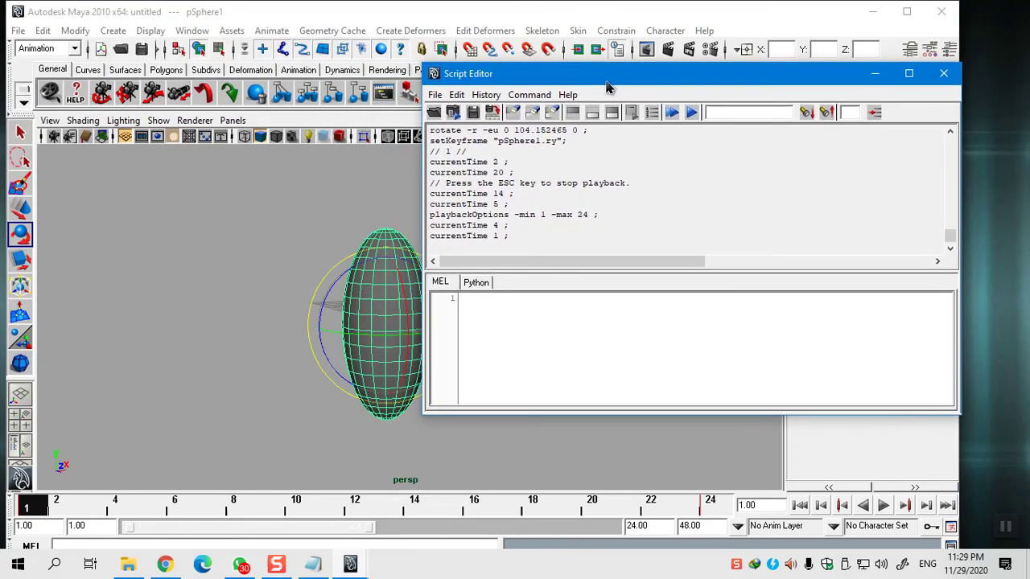
Create a long polygon cube beside the sphere, about 2.33 wide, 1.66 high and 35.76 deep
click(113, 31)
mouse_move(181, 68)
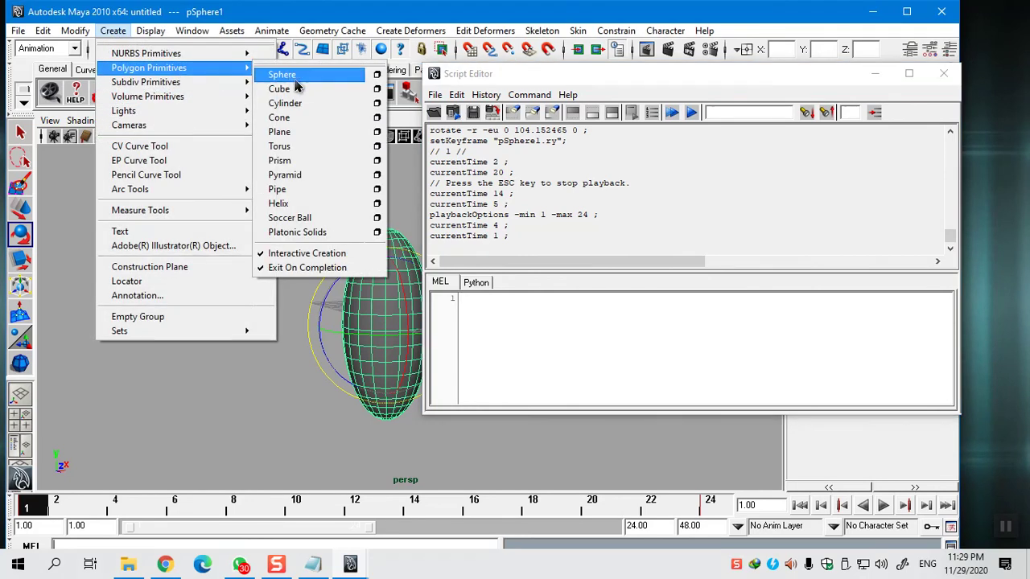
click(296, 91)
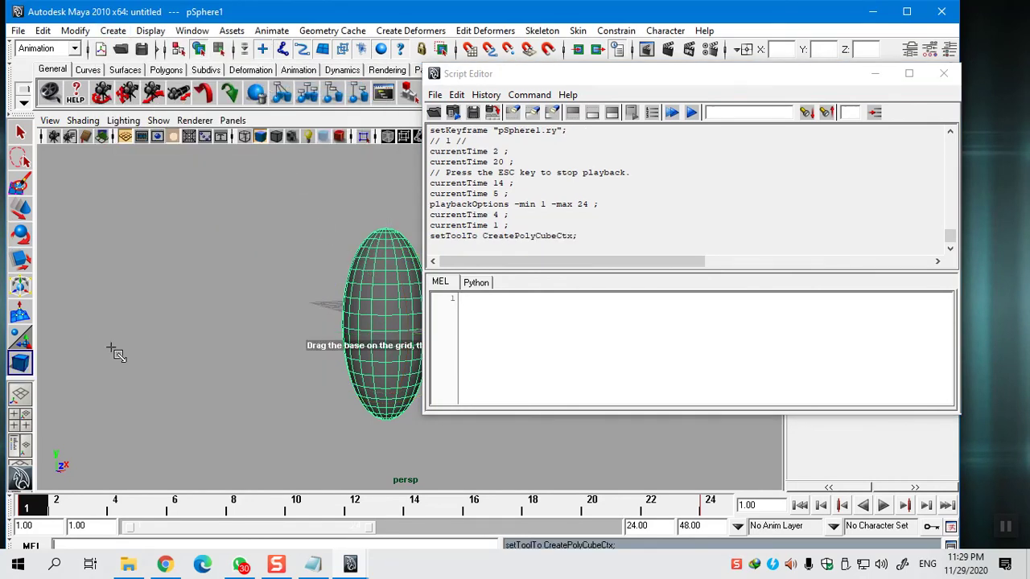
mouse_move(127, 306)
mouse_down()
mouse_move(202, 382)
mouse_move(235, 370)
mouse_move(238, 297)
mouse_up()
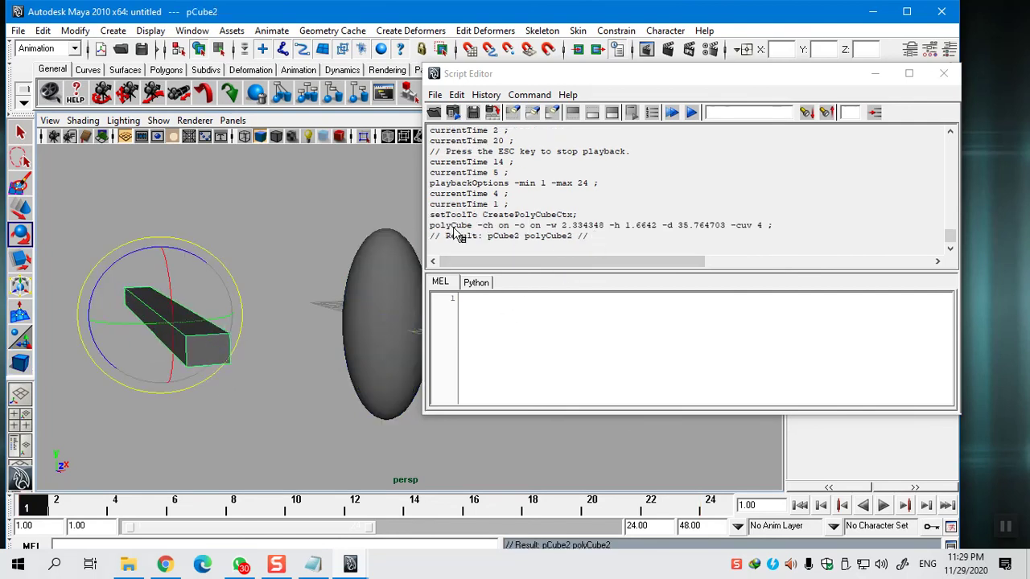
Copy the logged polyCube command line from the Script Editor history into the MEL input area
click(776, 232)
drag(432, 230, 795, 228)
click(797, 228)
double_click(794, 228)
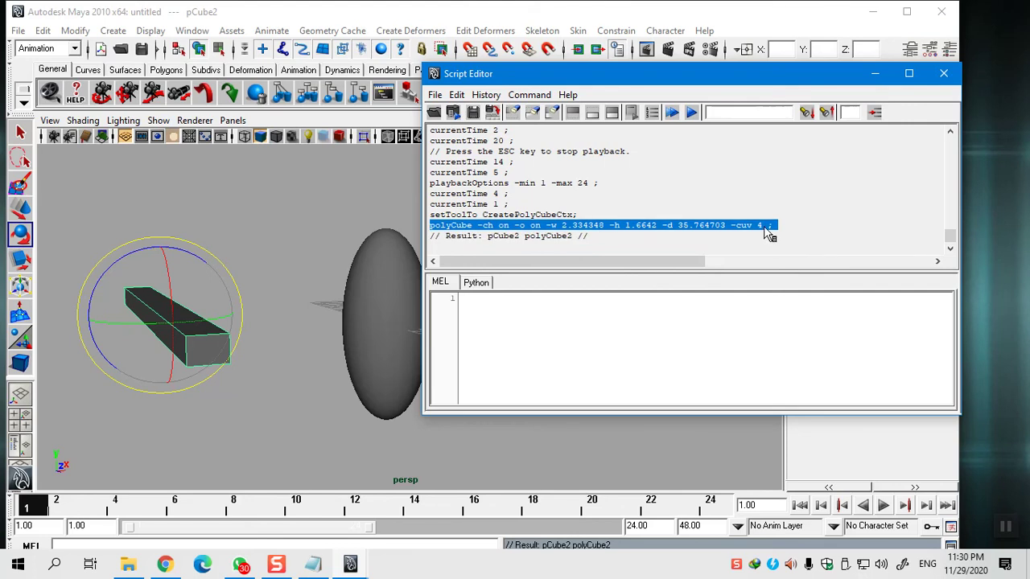
drag(768, 231, 627, 341)
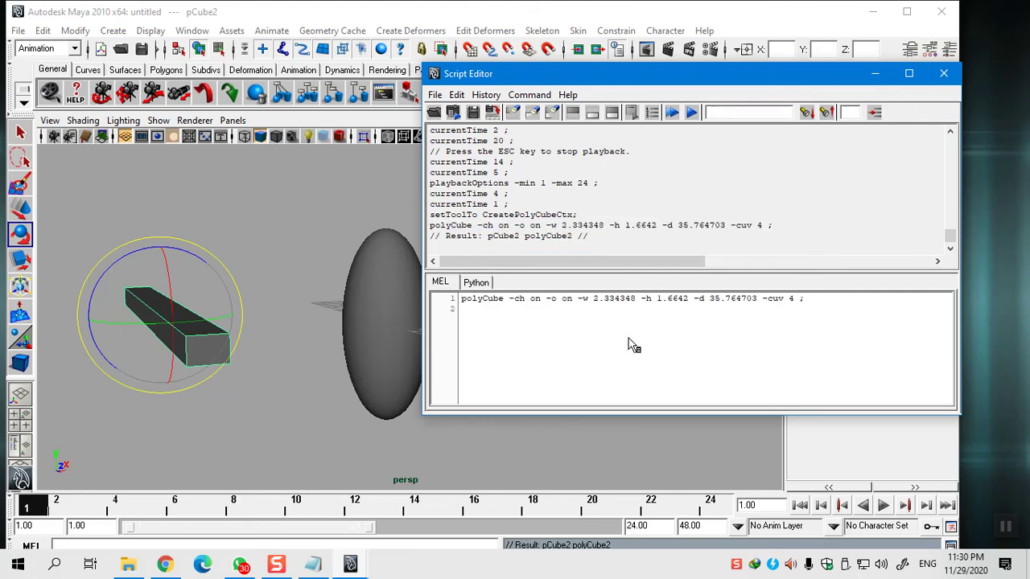
Execute the copied polyCube command to create a second bar, and close the Script Editor and the UI Elements list
drag(562, 77, 741, 95)
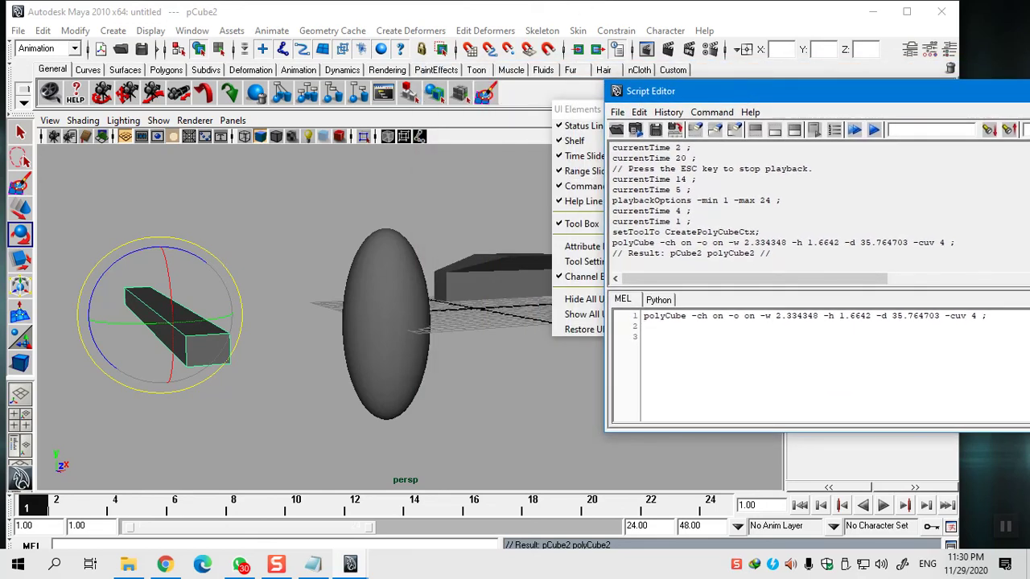
key(ctrl+Return)
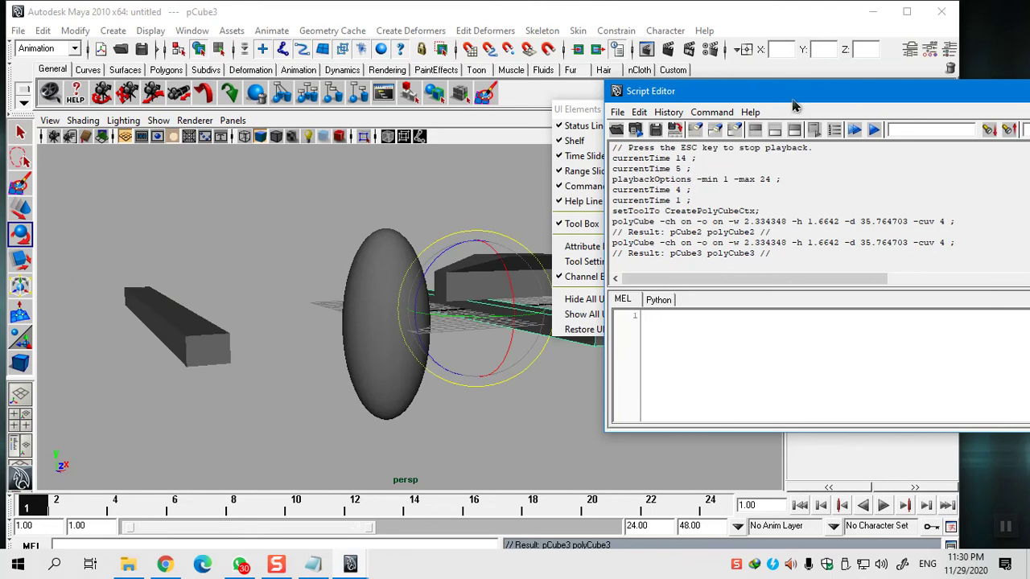
drag(825, 97, 673, 95)
click(971, 91)
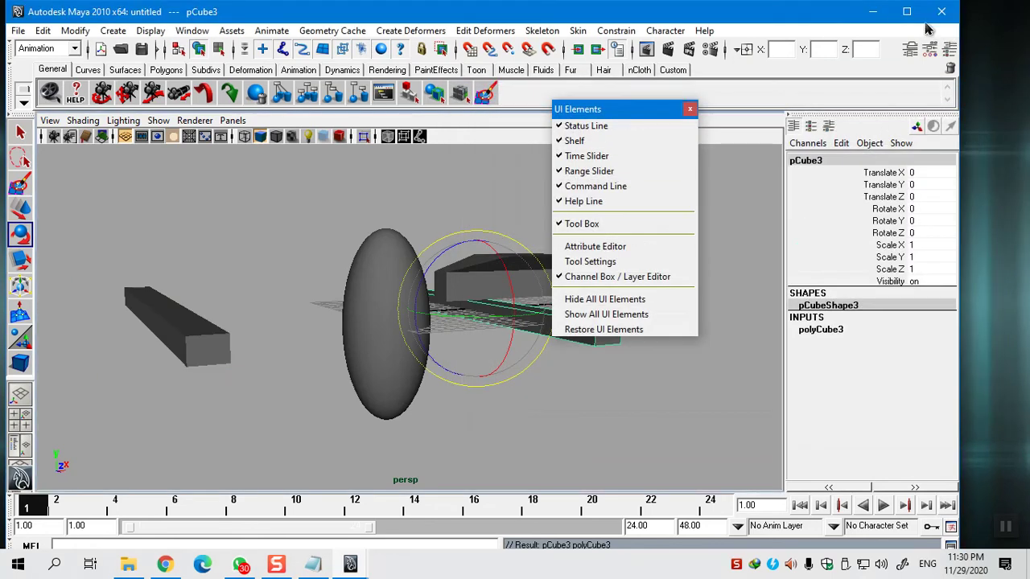
click(690, 109)
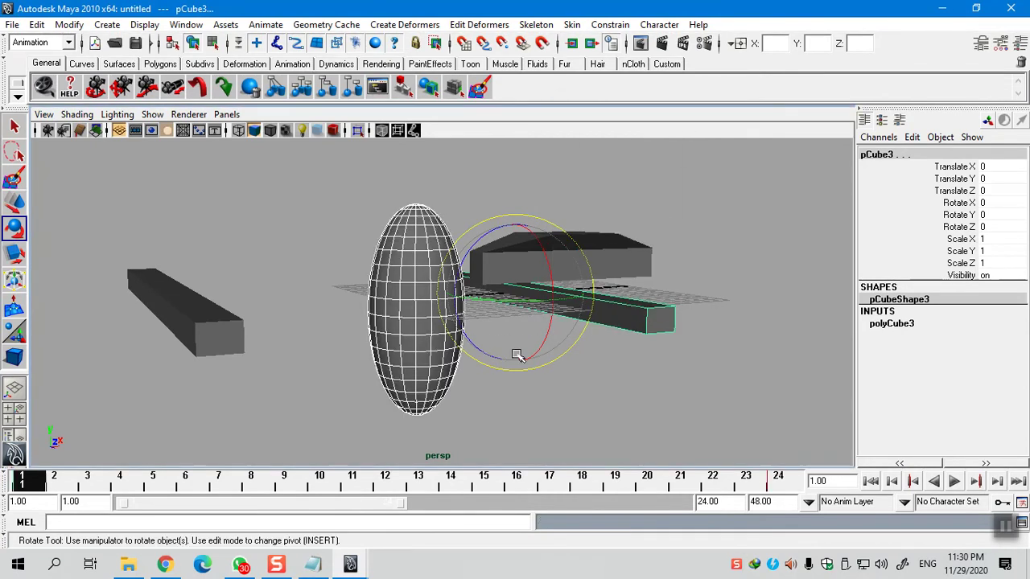
Move the new bar from the grid centre to lie beside the first bar, and select the first bar
click(13, 203)
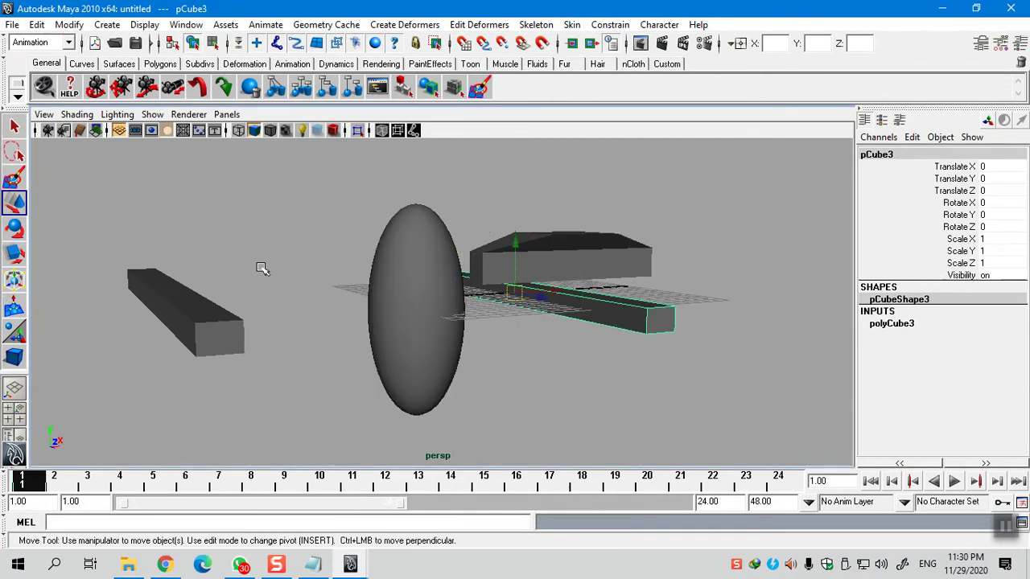
drag(554, 291, 177, 314)
click(208, 312)
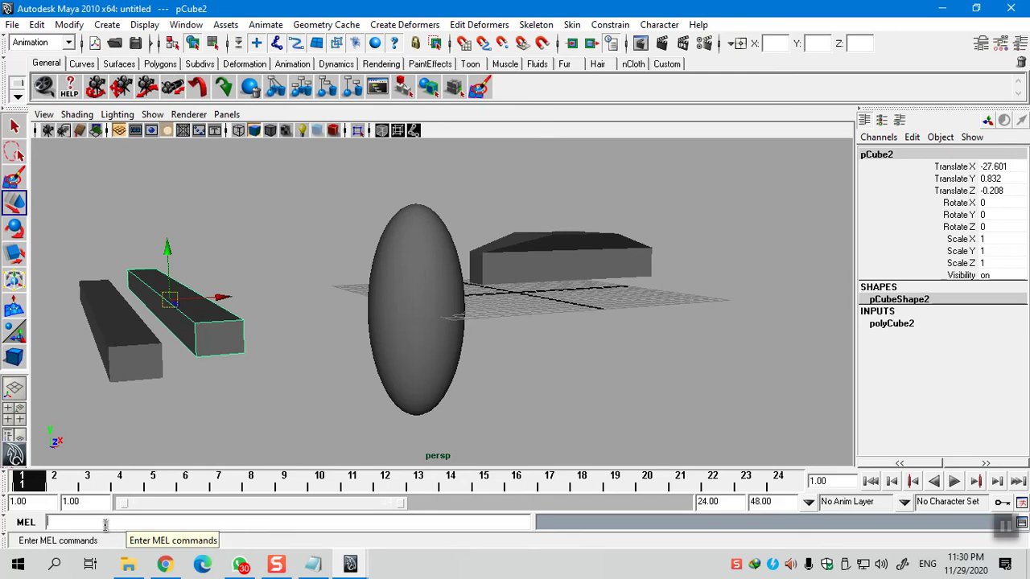
Hide the Command Line and show it again using a floating UI Elements list, and close the list
click(75, 526)
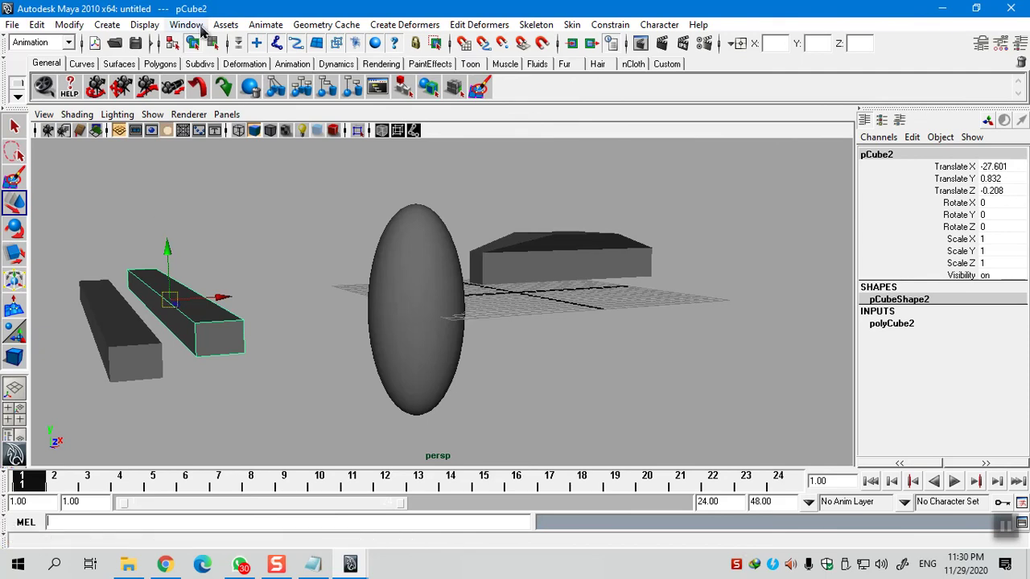
click(145, 25)
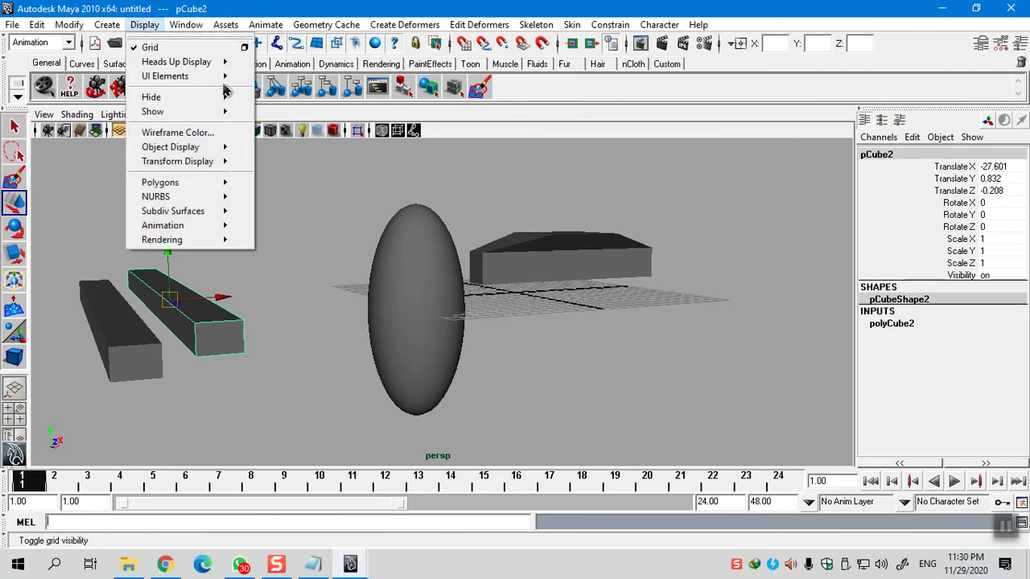
mouse_move(219, 75)
click(278, 81)
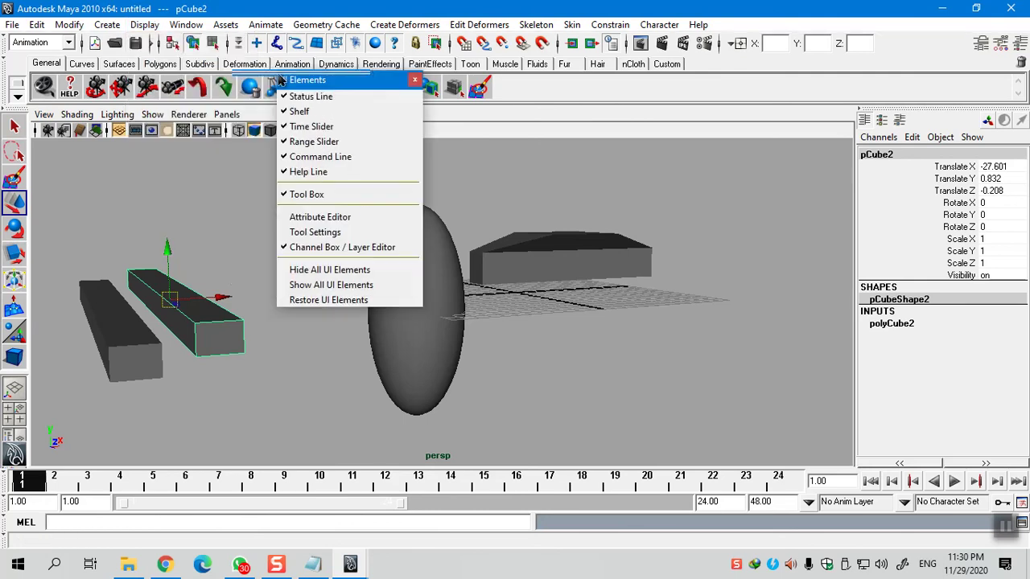
click(10, 523)
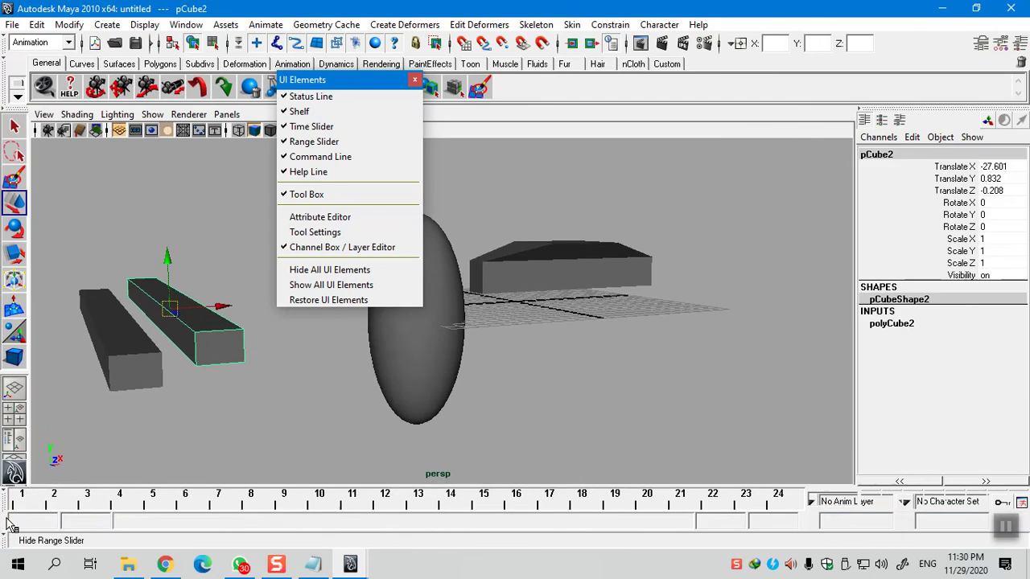
click(338, 158)
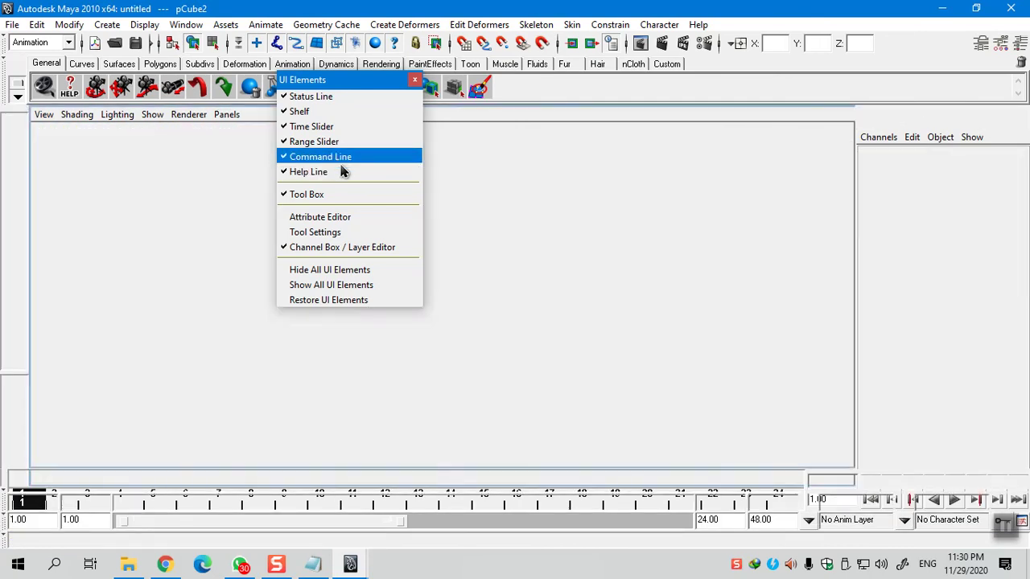
drag(356, 85, 784, 143)
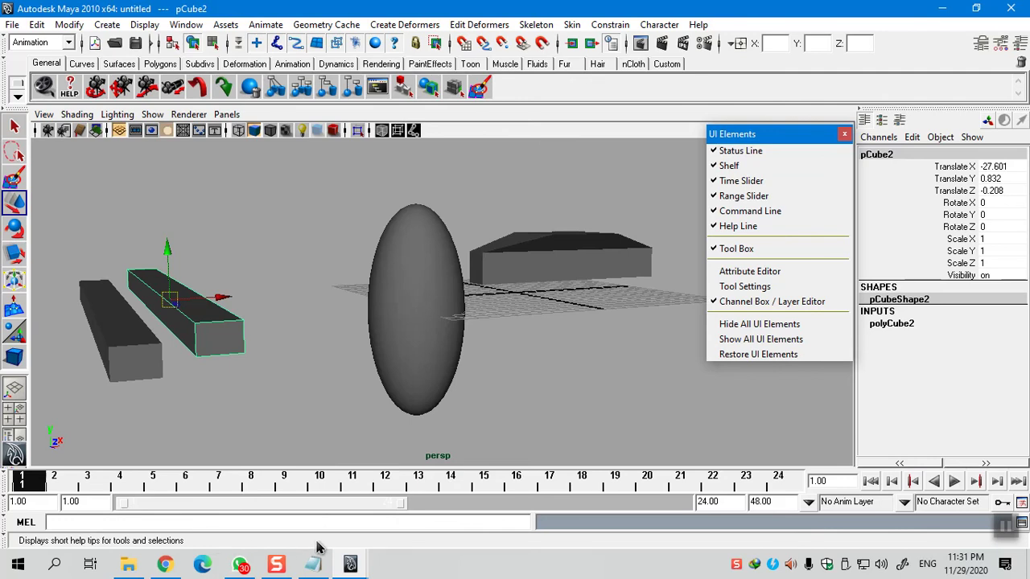
click(842, 135)
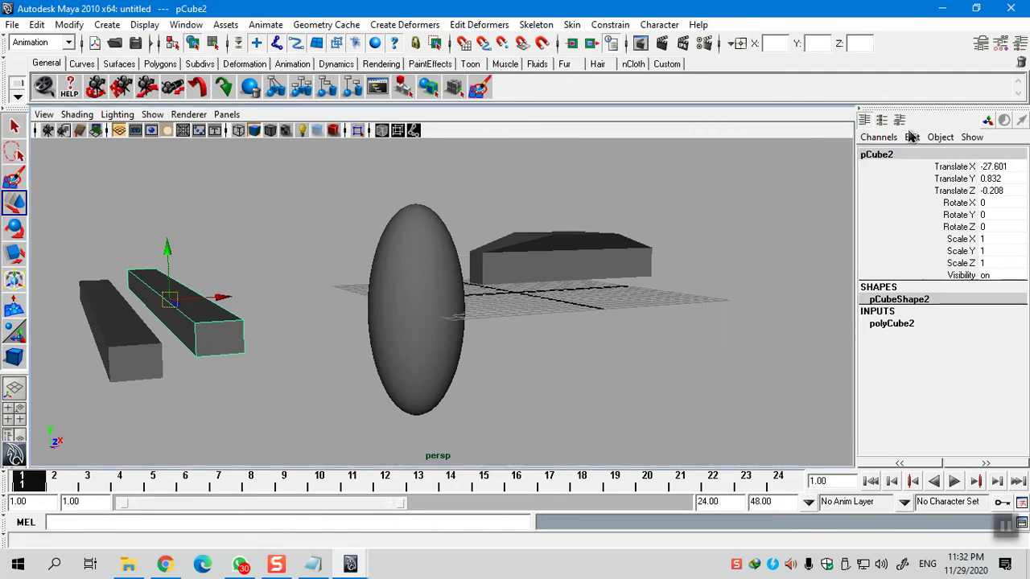
Hide the Channel Box / Layer Editor and deselect the bar
click(863, 125)
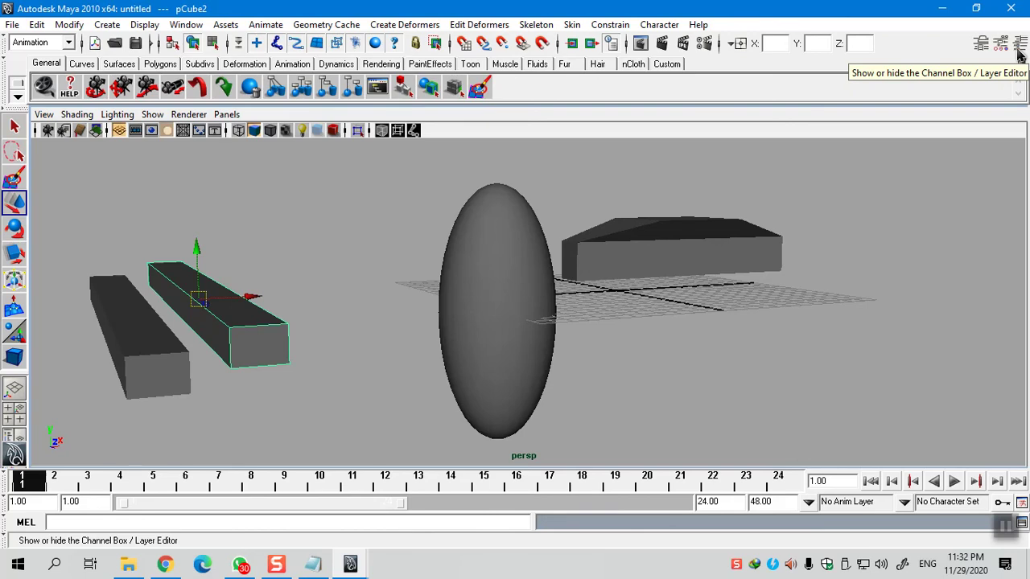
click(1018, 52)
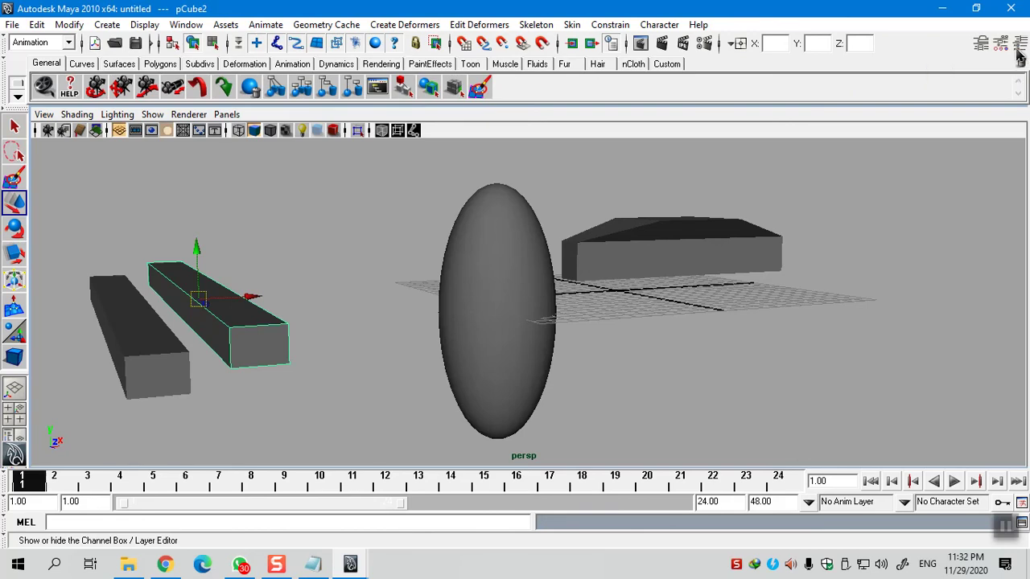
click(404, 228)
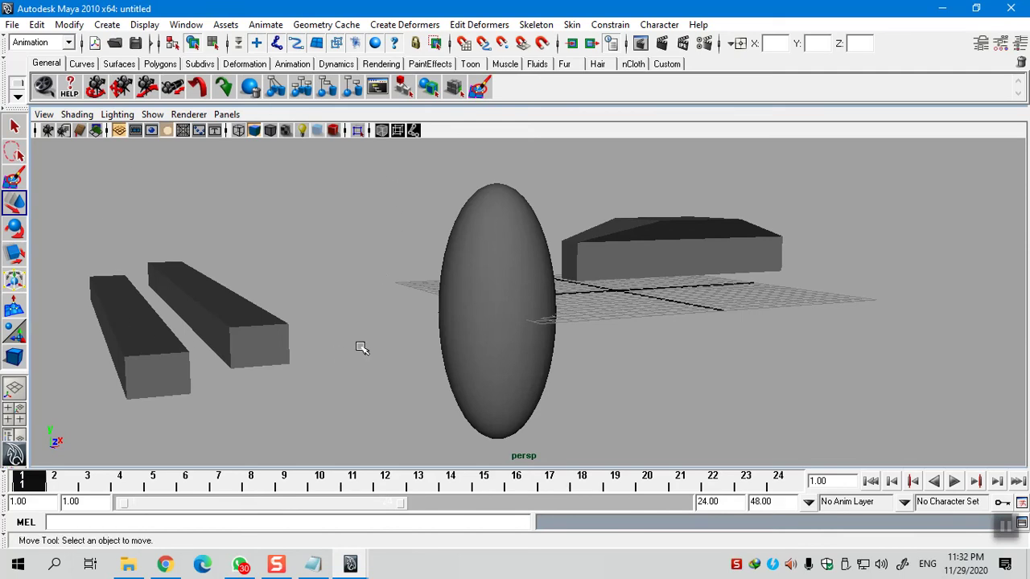
Switch to the Notepad notes, add the lines "Ctrl + Space bar" and "Hide / Show UI Elements all", and return to Maya
click(313, 564)
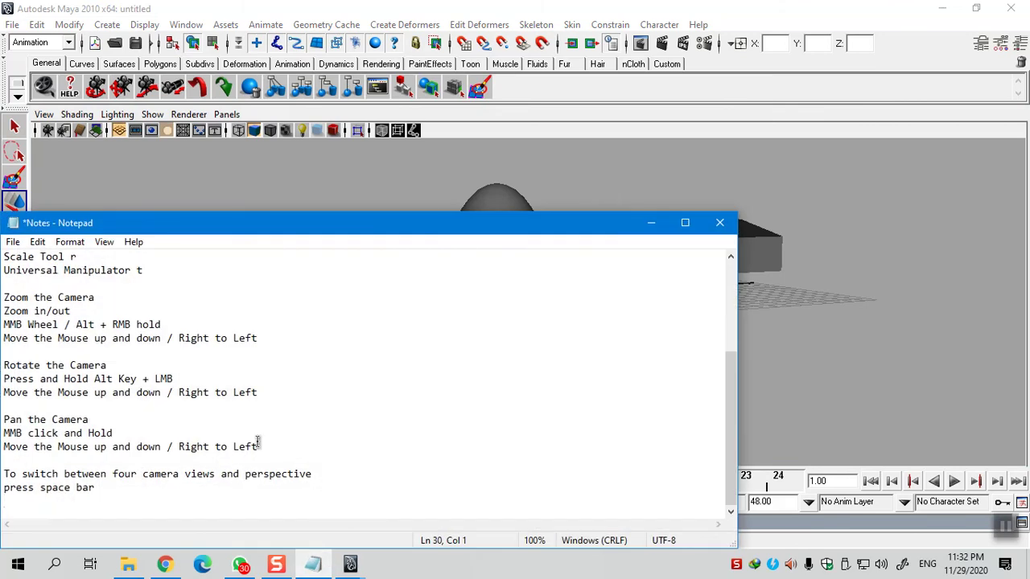
key(Return)
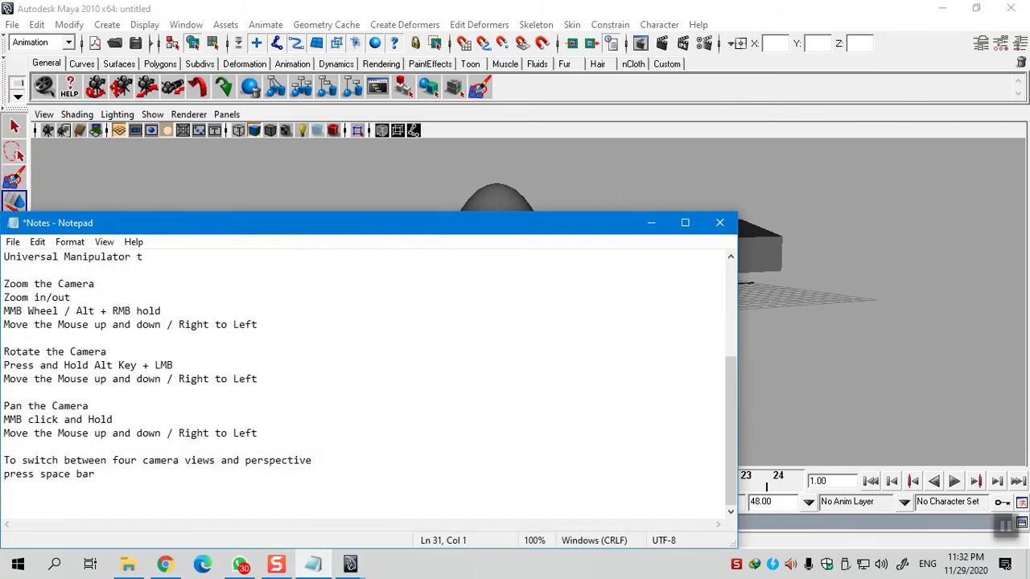
text(Ctol )
text(tr)
text(l + Spac)
text(e bar)
key(Return)
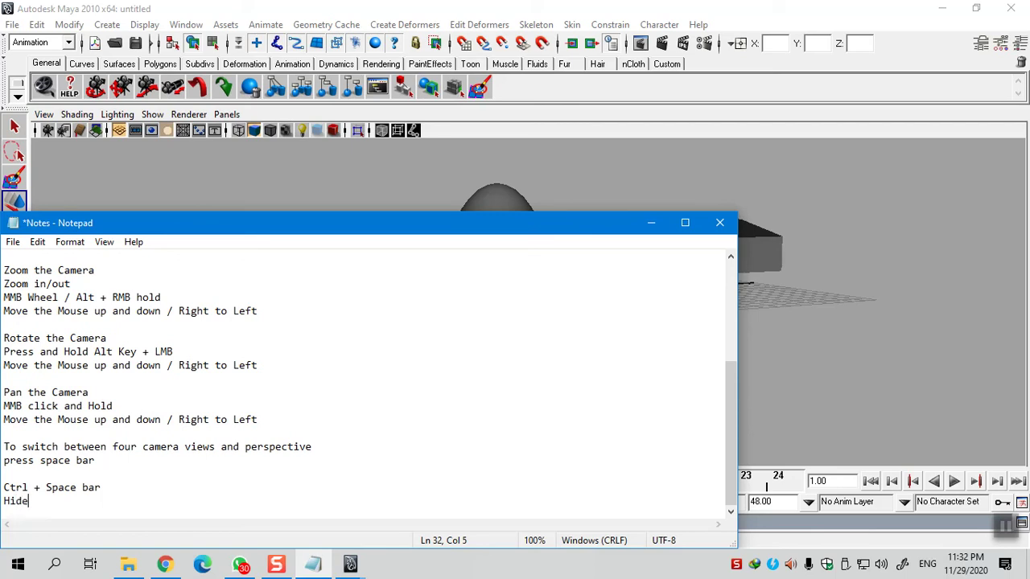
text(Hide / Show UI Elements )
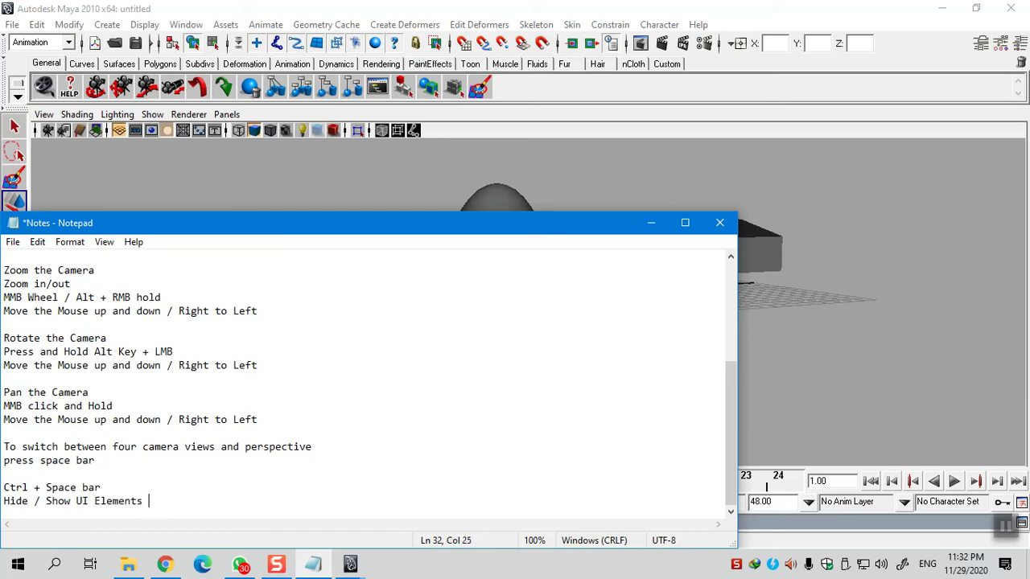
text(all)
key(Return)
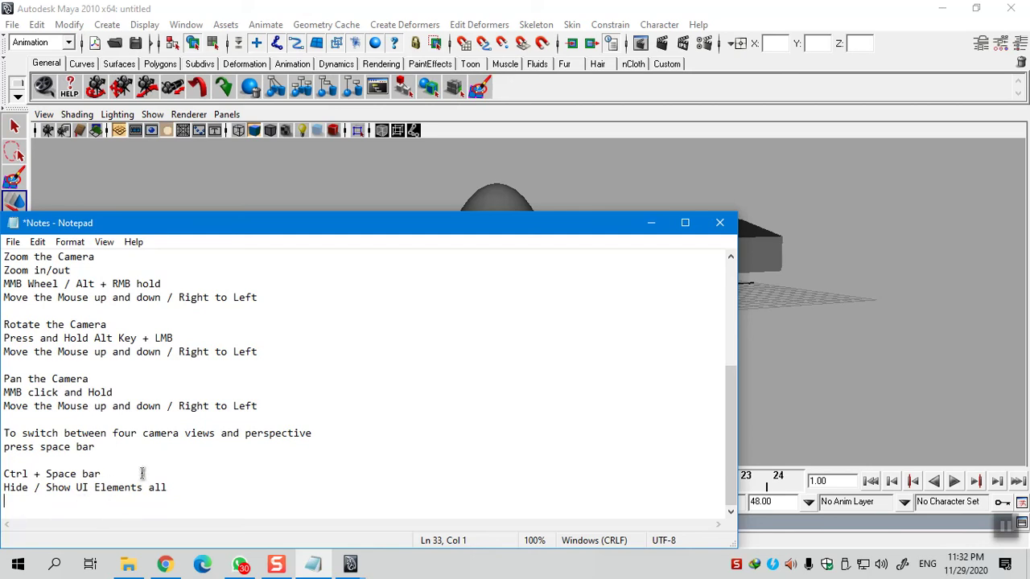
click(648, 223)
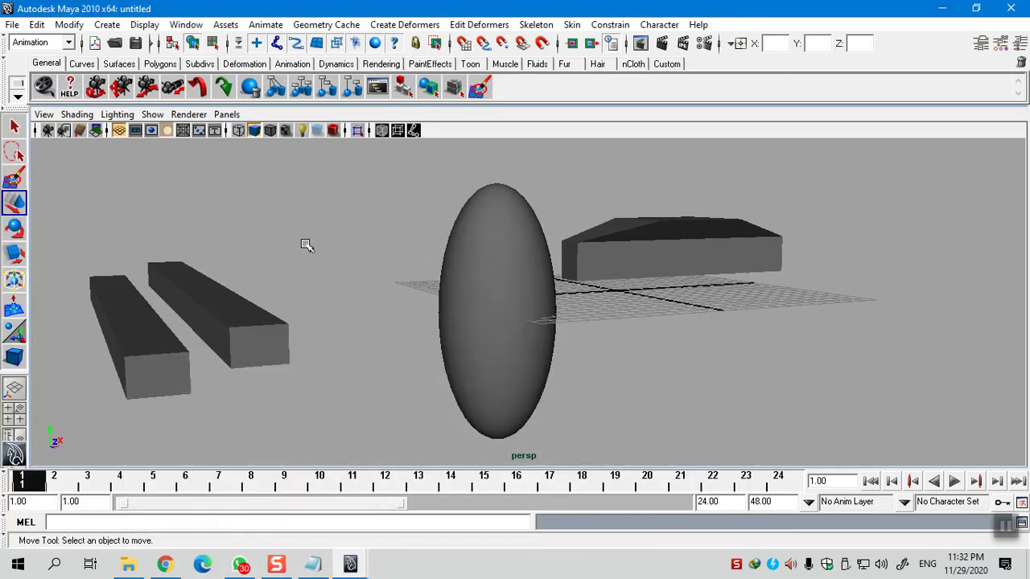
Hide all UI elements around the perspective view and show them again
key(ctrl+space)
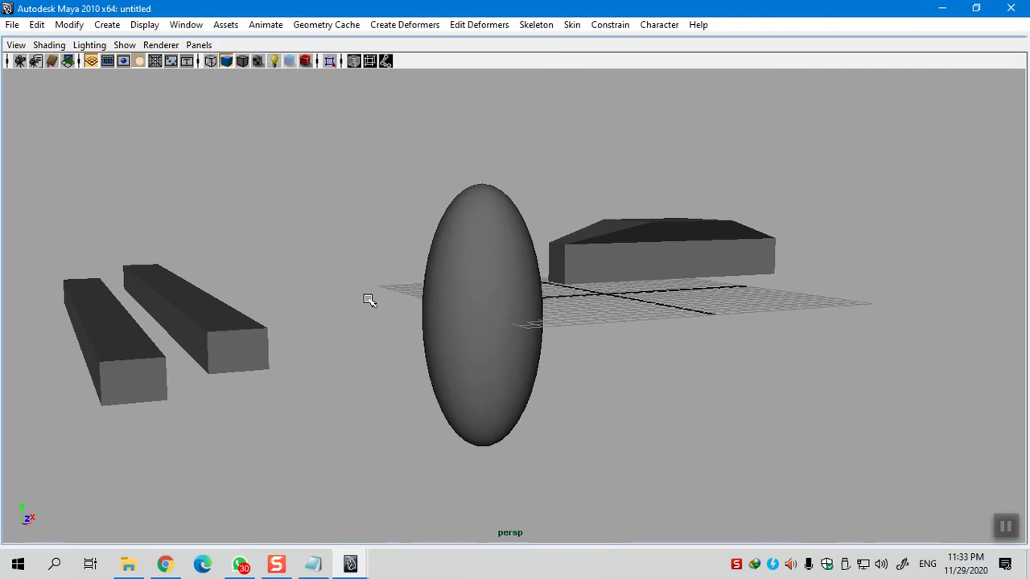
key(ctrl+space)
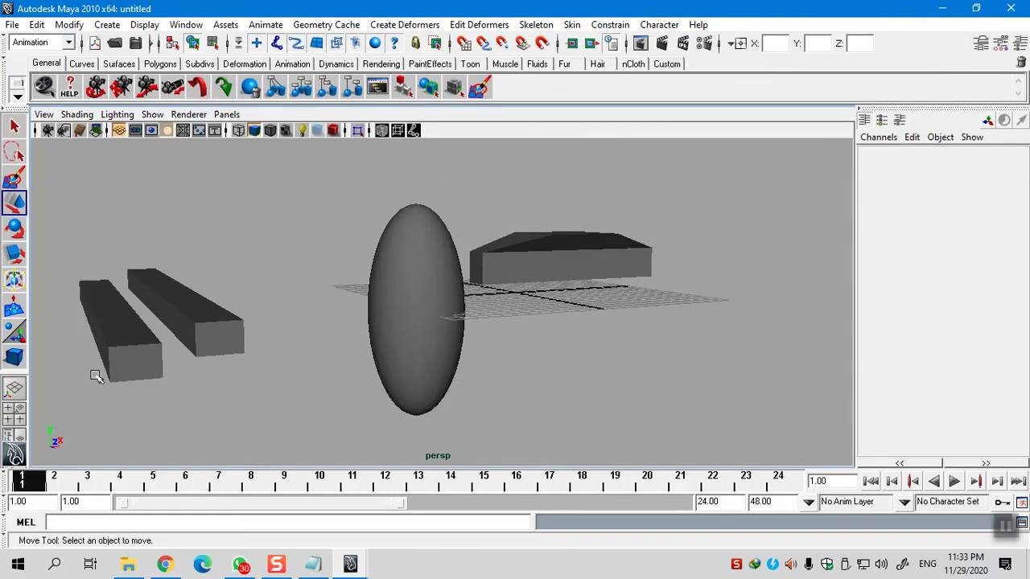